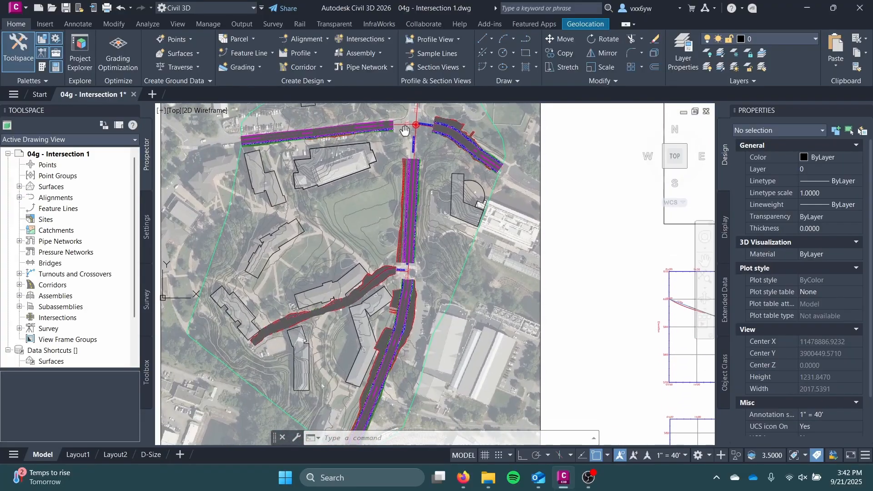
Examine the gap between the corridors where Treehouse Drive meets Alderman Road
scroll(387, 241, up, 5)
middle_drag(420, 254, 396, 213)
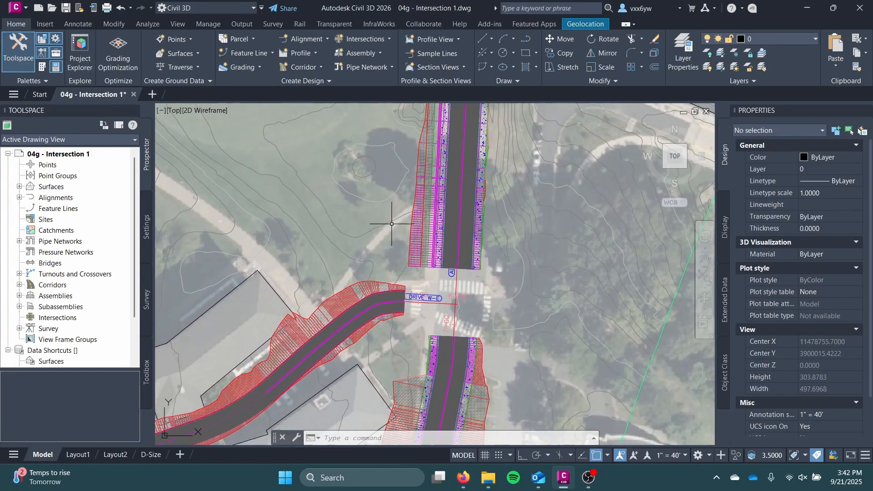
key(alt+Tab)
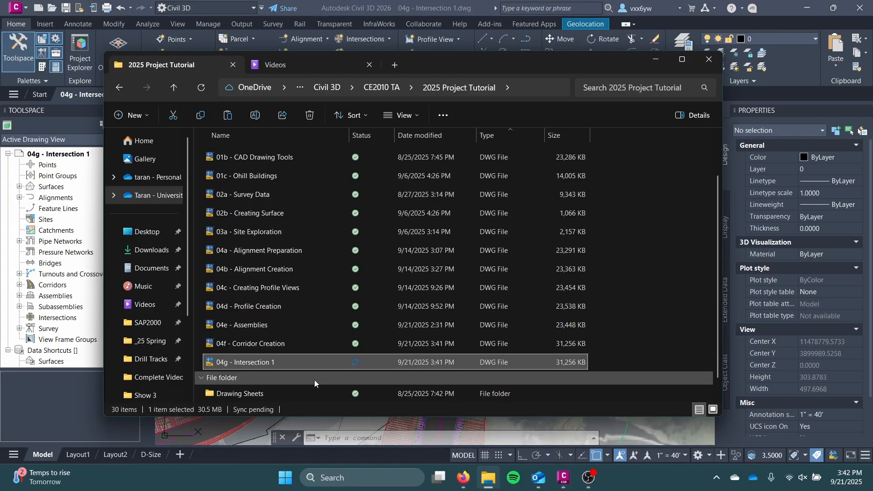
click(655, 60)
scroll(485, 212, down, 4)
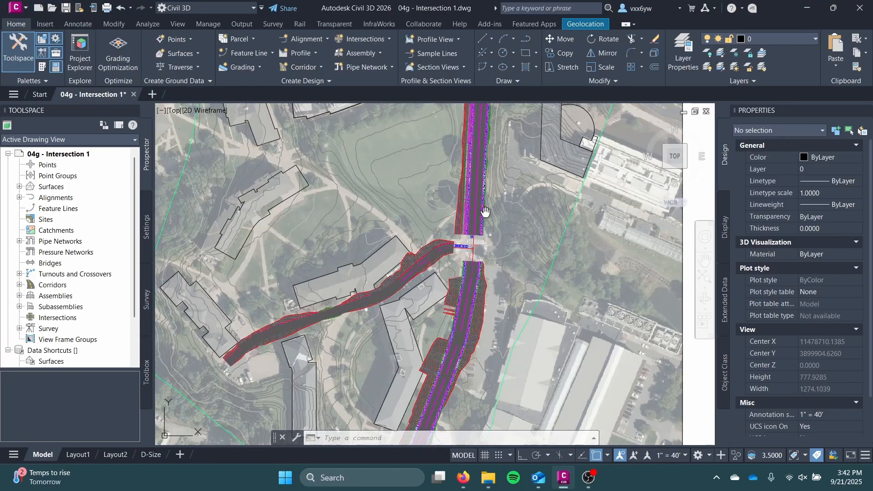
middle_drag(485, 213, 471, 257)
scroll(471, 257, up, 4)
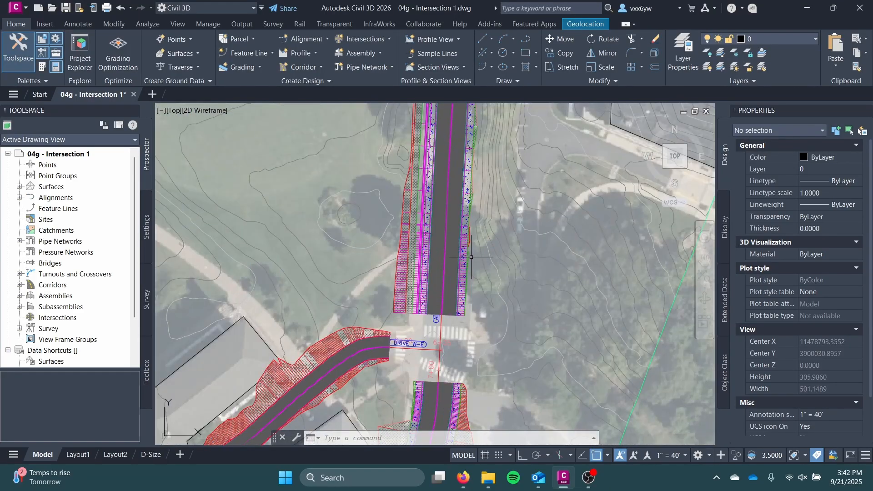
mouse_move(471, 257)
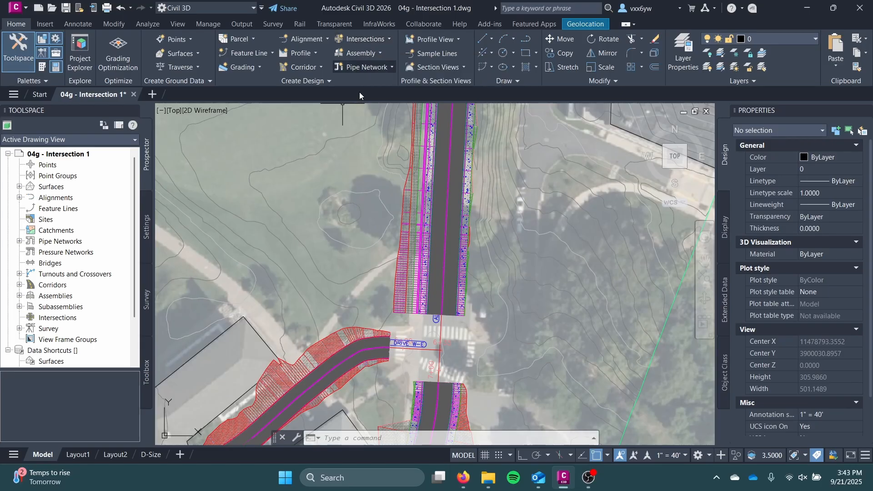
Examine the road assemblies and the baseline marker at the centre of the Treehouse Drive assembly
scroll(453, 225, down, 6)
middle_drag(453, 225, 356, 318)
middle_drag(554, 168, 367, 312)
scroll(428, 250, up, 6)
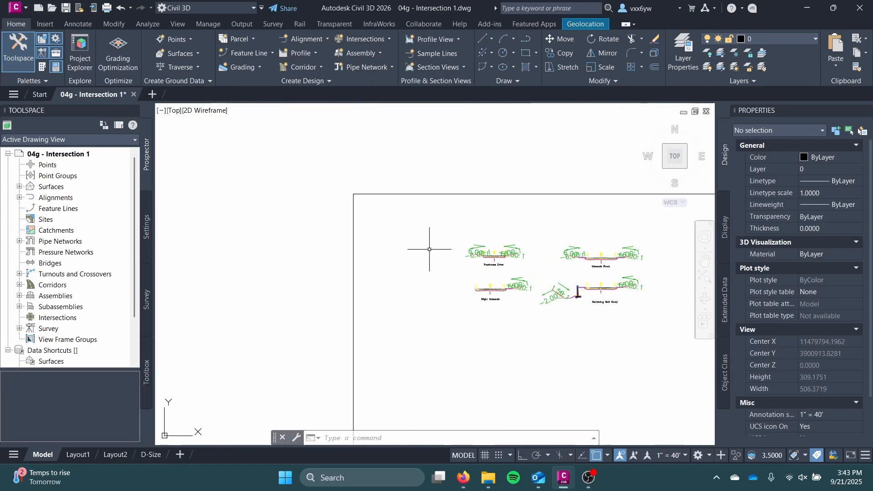
scroll(523, 255, up, 4)
scroll(445, 254, up, 12)
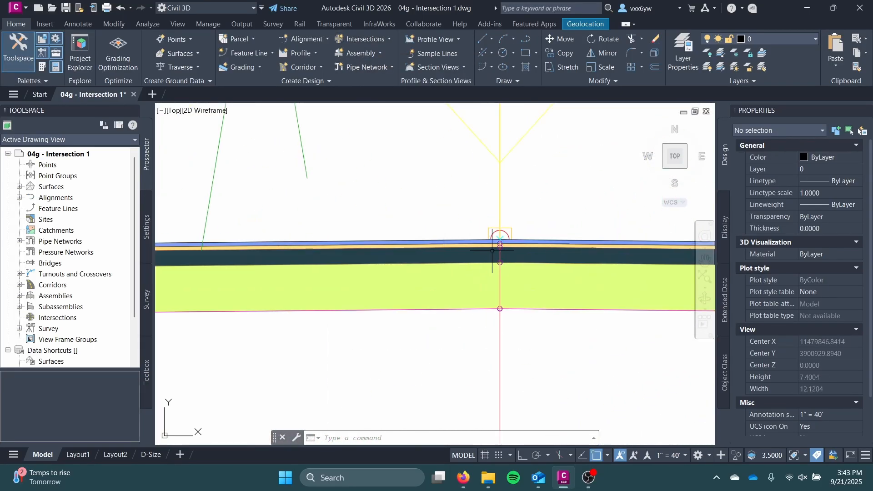
scroll(498, 236, up, 6)
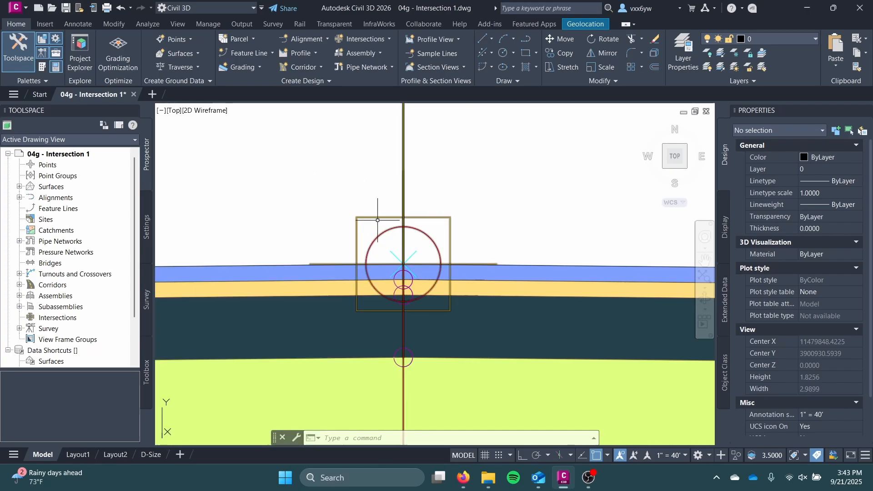
scroll(390, 244, down, 15)
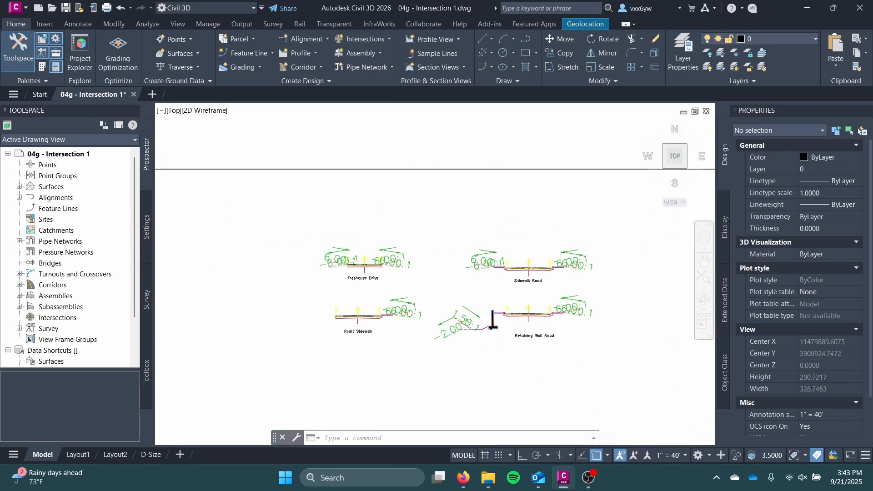
Examine the corridor ends around the Treehouse Drive and Alderman Road intersection
scroll(431, 229, down, 2)
middle_drag(379, 212, 457, 168)
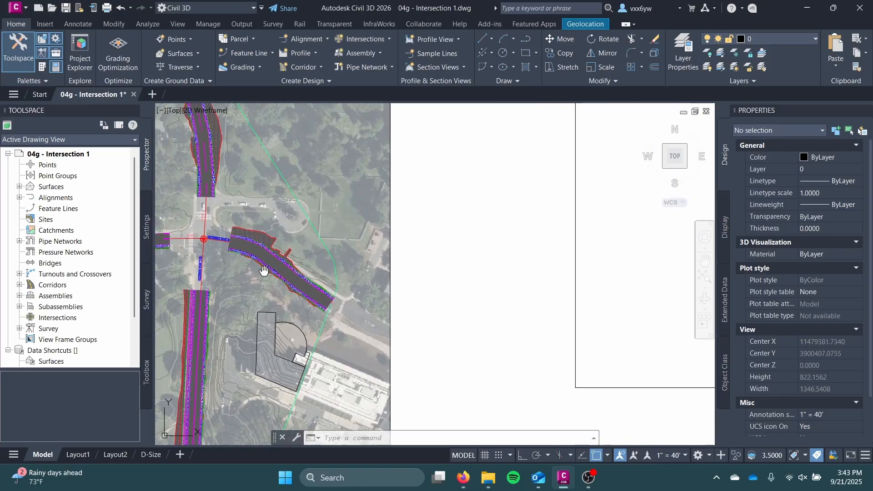
middle_drag(263, 271, 415, 215)
middle_drag(384, 255, 458, 130)
scroll(395, 368, up, 6)
middle_drag(471, 212, 368, 396)
middle_drag(404, 168, 335, 312)
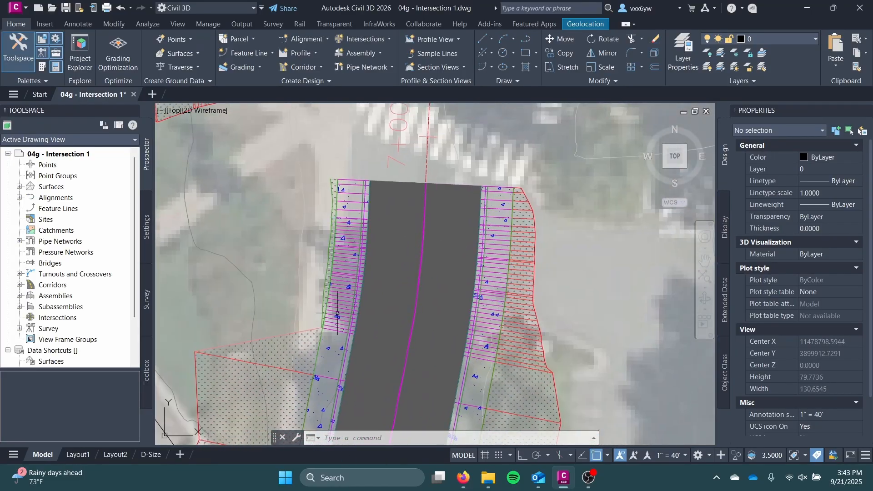
scroll(335, 312, down, 1)
middle_drag(331, 257, 302, 388)
scroll(331, 312, up, 1)
mouse_move(332, 312)
middle_down()
mouse_move(410, 238)
mouse_move(431, 231)
mouse_move(427, 241)
middle_up()
scroll(382, 265, up, 1)
click(530, 39)
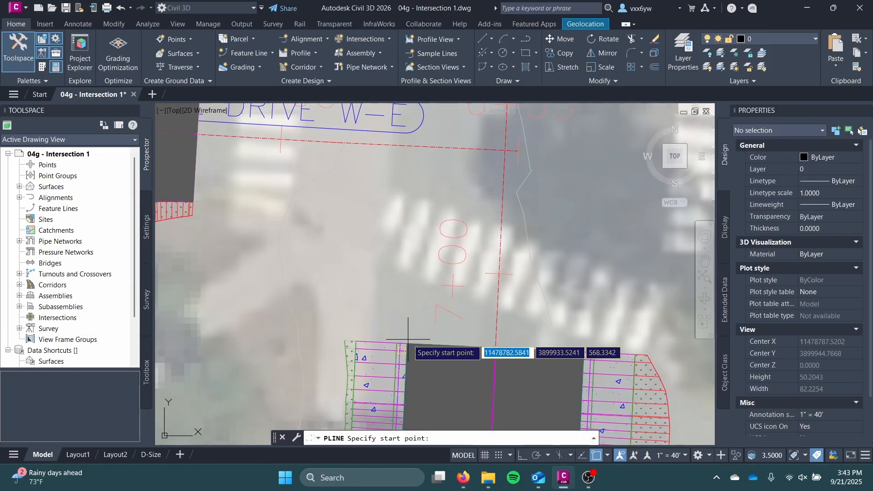
scroll(409, 342, up, 2)
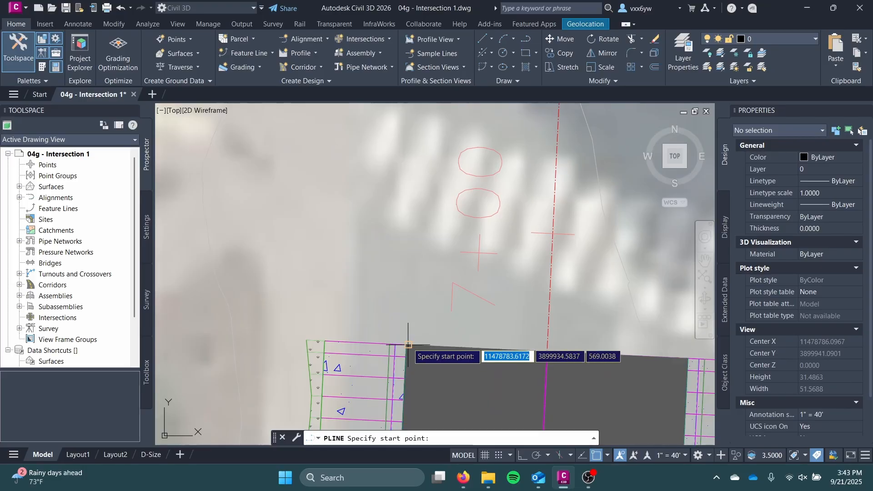
click(408, 344)
scroll(428, 298, down, 3)
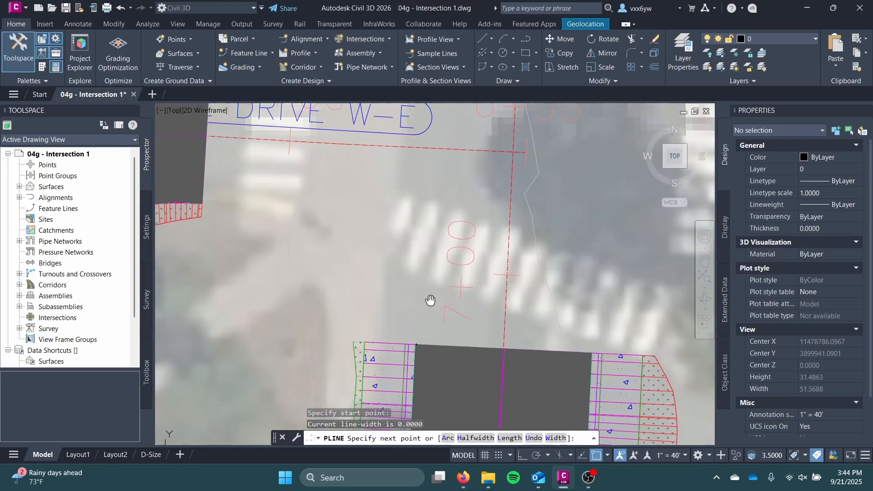
text(a)
key(Return)
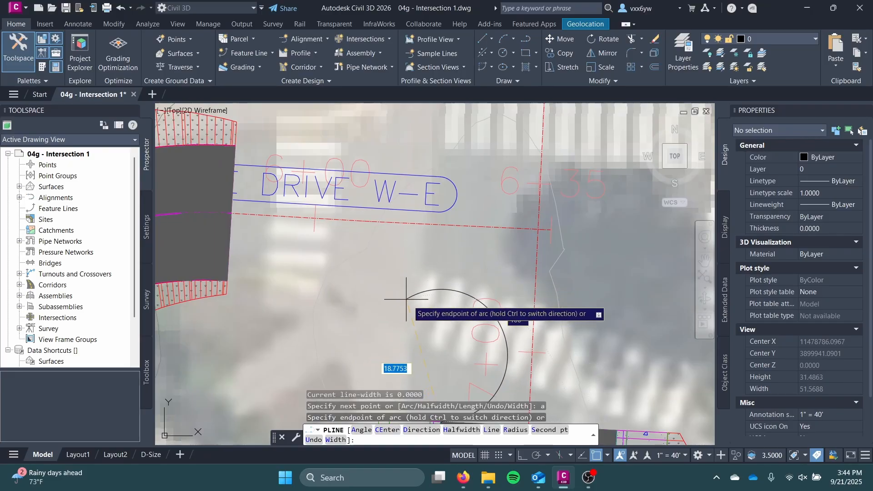
middle_drag(412, 302, 442, 229)
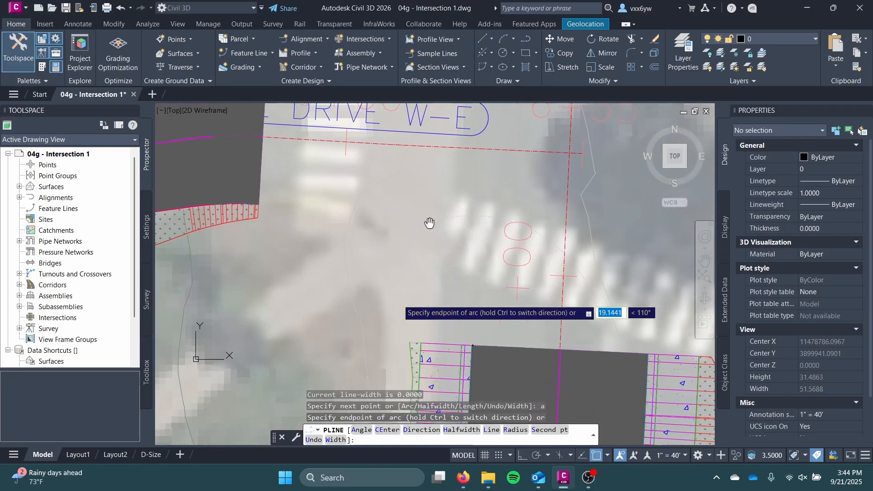
key(Escape)
Draw a three-point arc from the southern Alderman Road corridor's west pavement edge to the Treehouse Drive corridor's south pavement edge
click(503, 39)
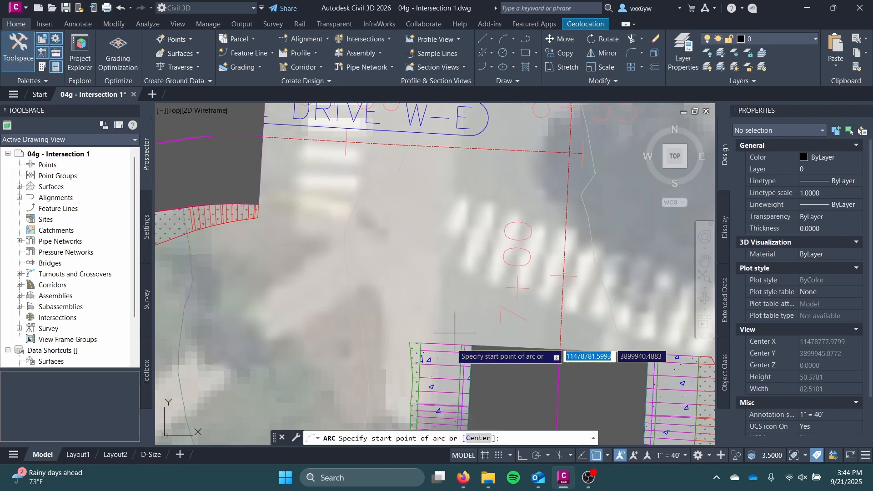
click(474, 346)
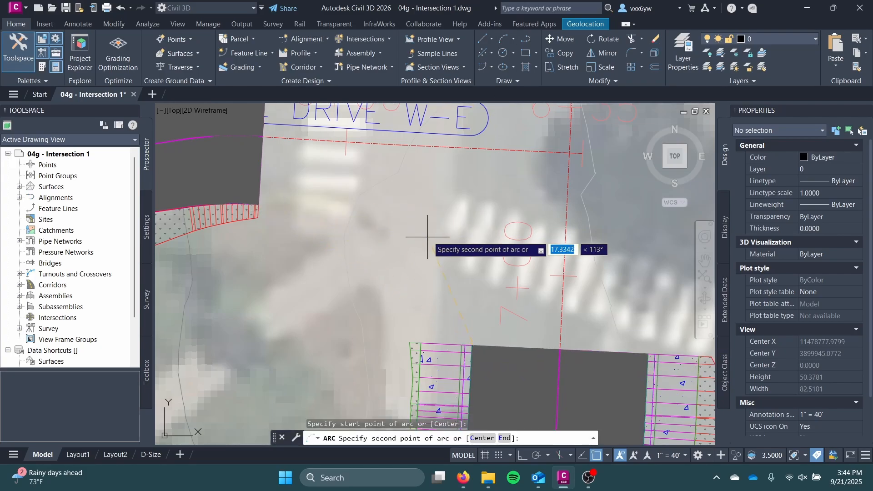
click(319, 201)
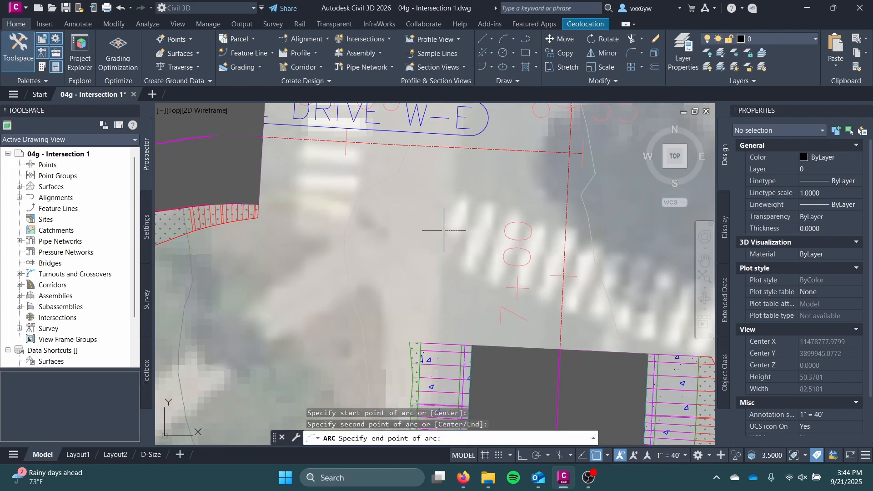
click(257, 205)
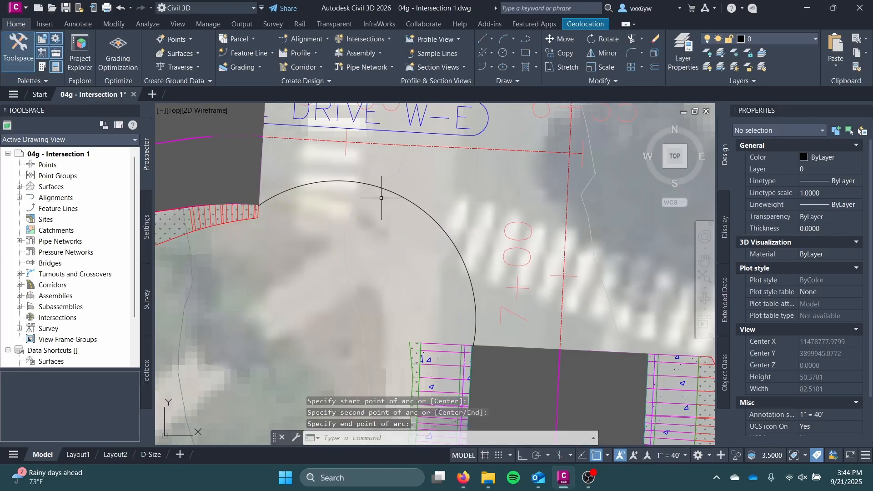
scroll(355, 286, down, 5)
scroll(359, 272, up, 2)
scroll(359, 279, down, 2)
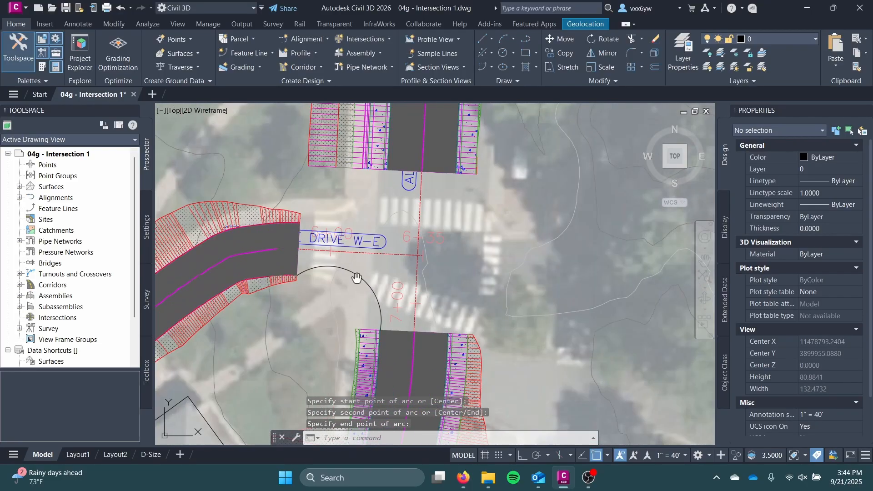
scroll(369, 283, up, 1)
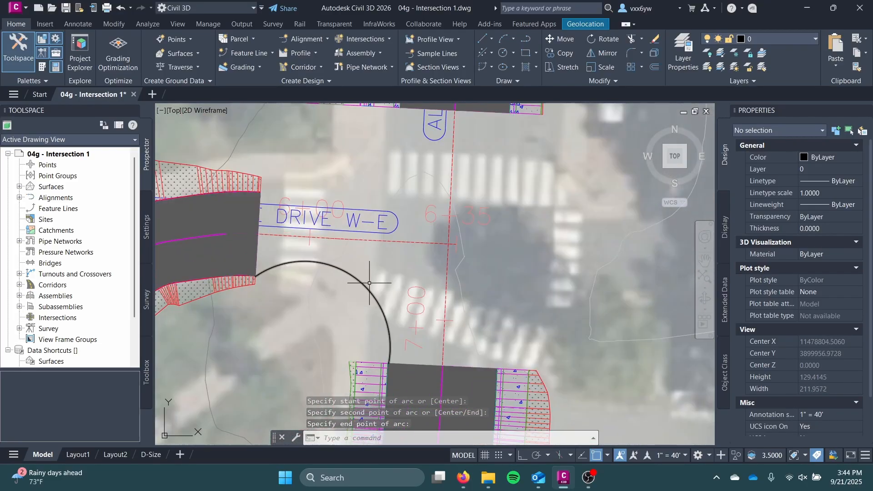
Draw a straight line across the intersection between the southern and northern Alderman Road corridor ends
click(491, 39)
click(515, 57)
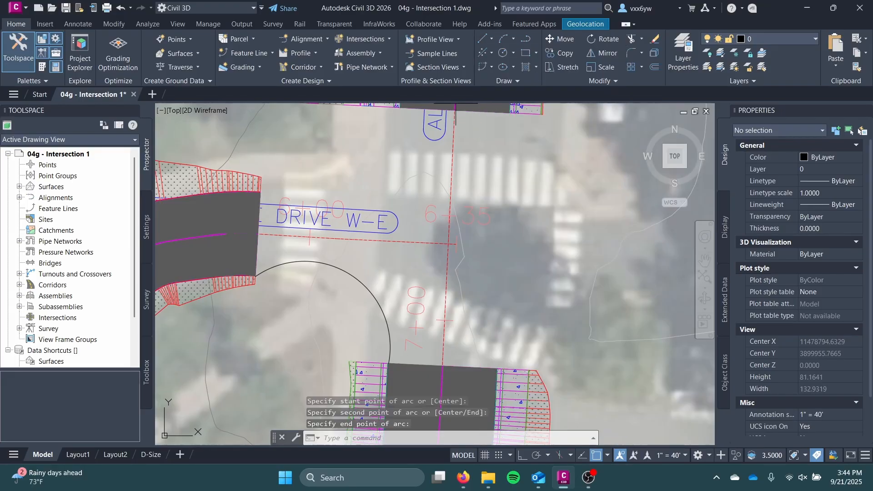
click(415, 364)
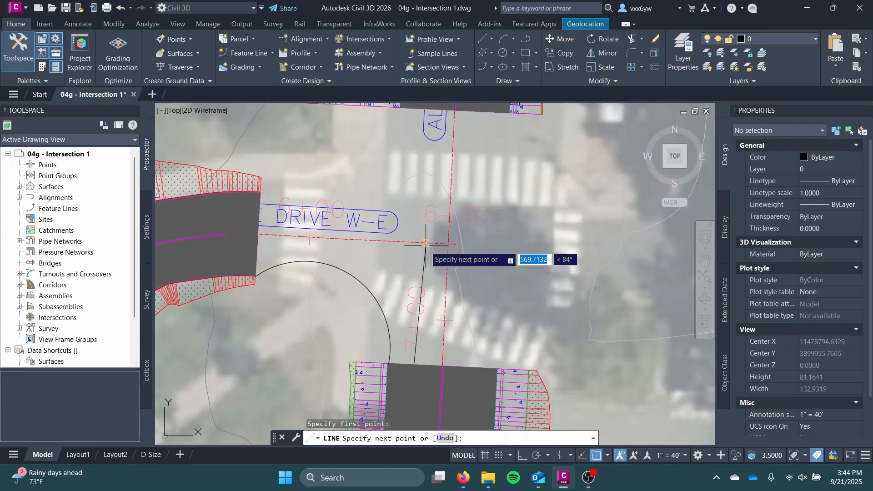
click(431, 109)
key(Escape)
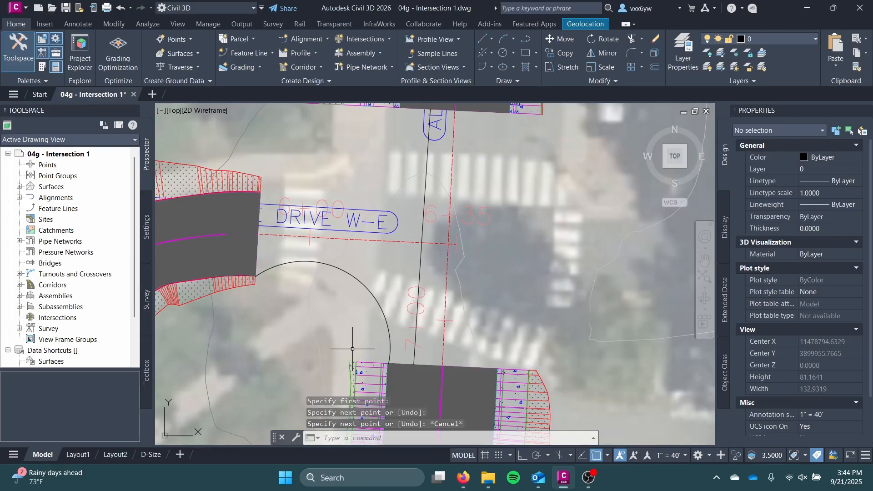
Draw a three-segment polyline from the southern Alderman Road corridor's west sidewalk edge to the west side of the northern corridor
text(pline)
key(Return)
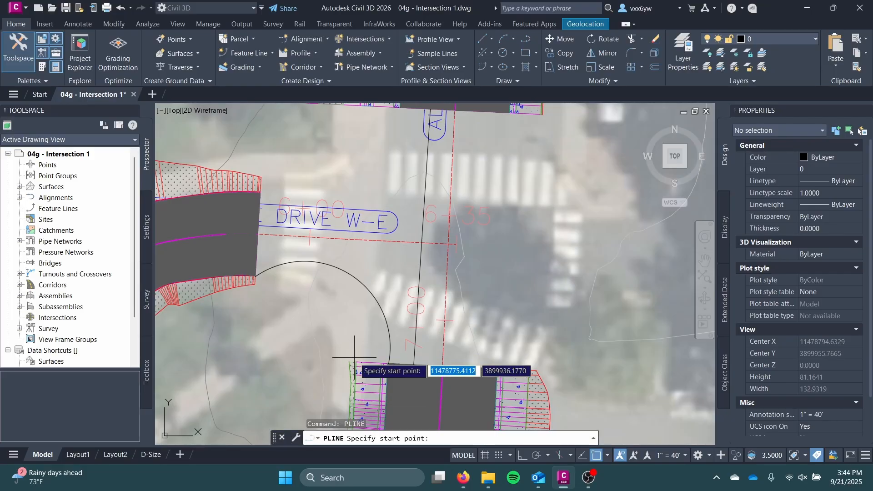
click(356, 363)
click(361, 240)
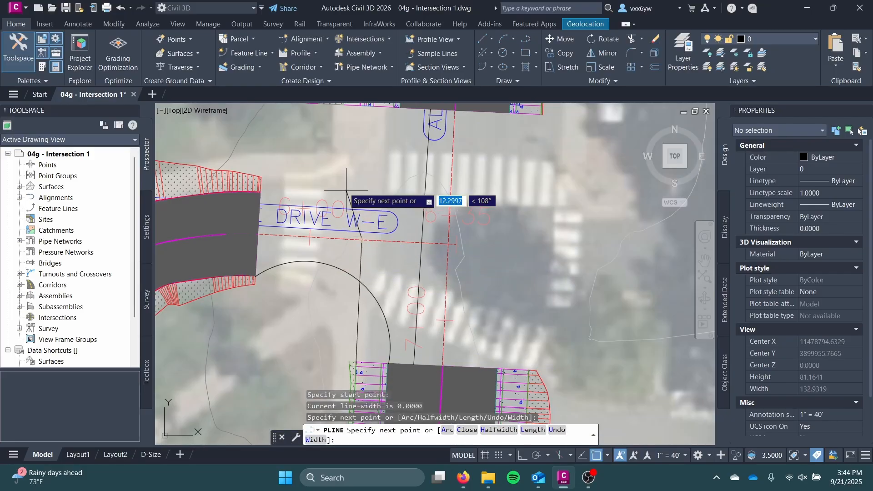
click(327, 172)
middle_drag(320, 118, 348, 310)
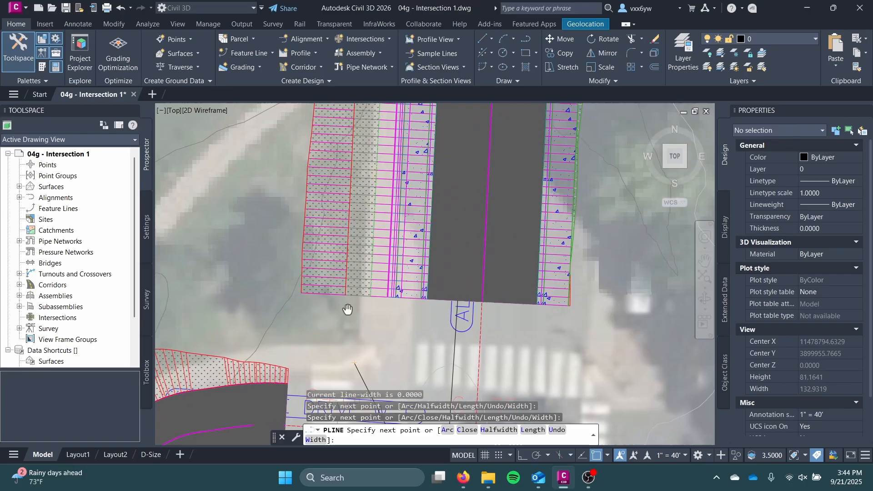
click(360, 288)
middle_drag(369, 339, 375, 189)
key(Escape)
scroll(405, 237, down, 5)
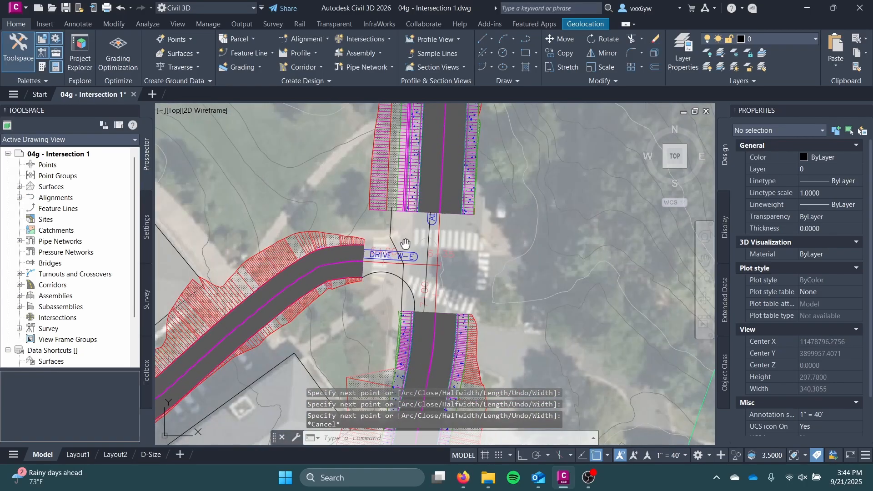
Undo the polyline, line and arc sketched across the intersection
scroll(413, 285, up, 5)
key(ctrl+z)
key(ctrl+z)
key(ctrl+z)
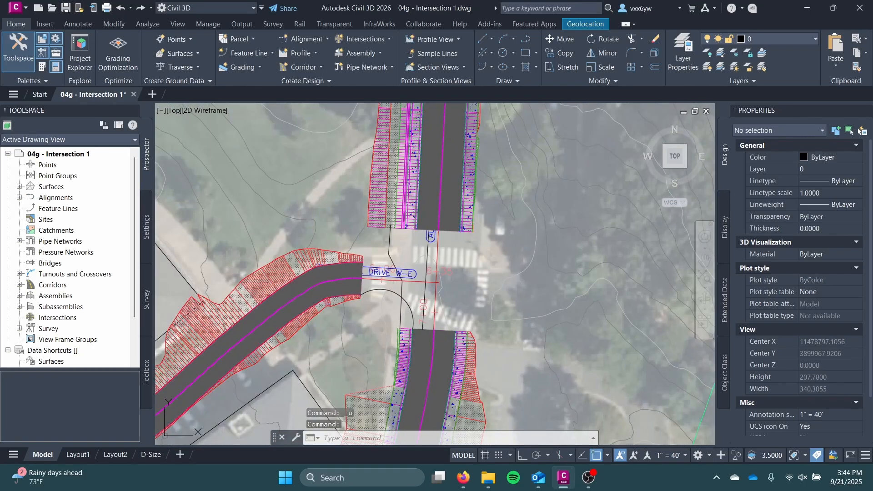
key(ctrl+z)
key(ctrl+z)
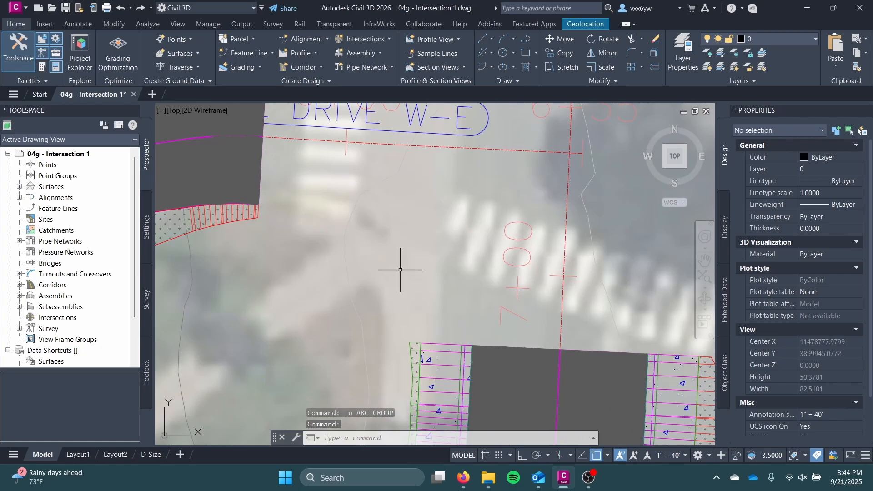
scroll(398, 277, down, 4)
middle_drag(397, 278, 400, 349)
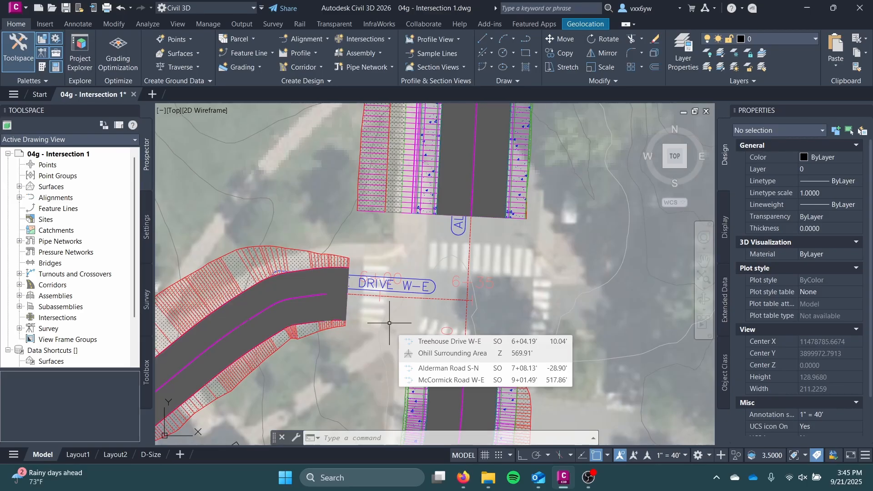
mouse_move(386, 304)
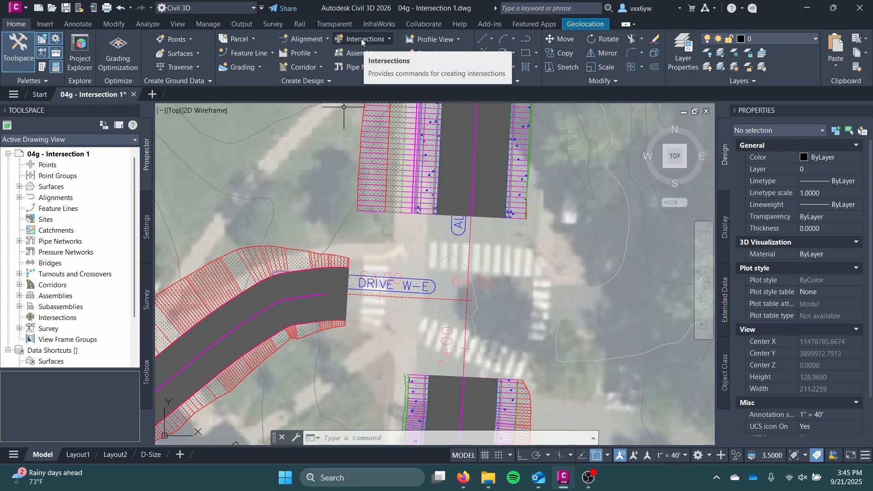
mouse_move(360, 254)
middle_down()
mouse_move(345, 211)
mouse_move(352, 163)
mouse_move(356, 213)
middle_up()
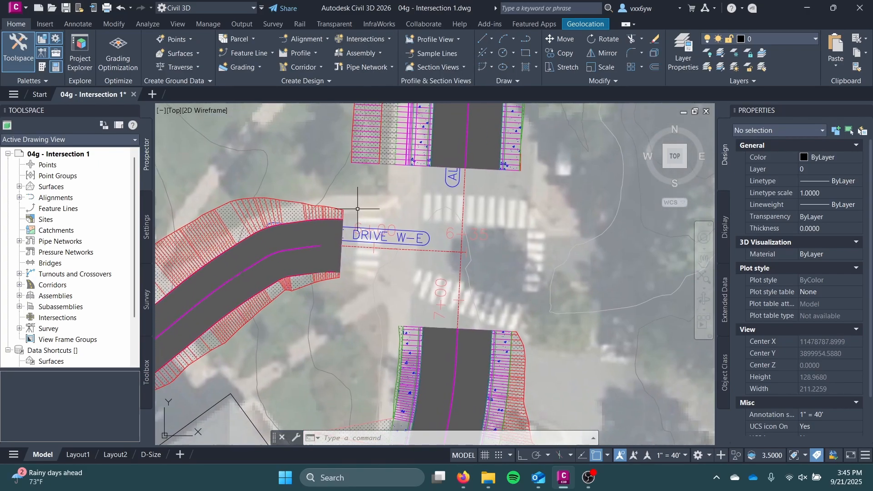
mouse_move(357, 209)
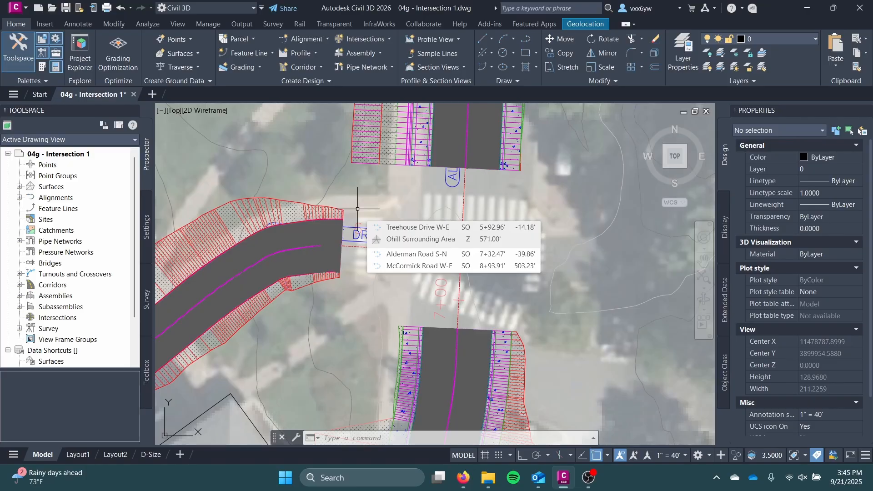
Select the Road Corridor and pull the southern Alderman Road region's end farther south from the Treehouse Drive intersection
middle_drag(419, 364, 429, 271)
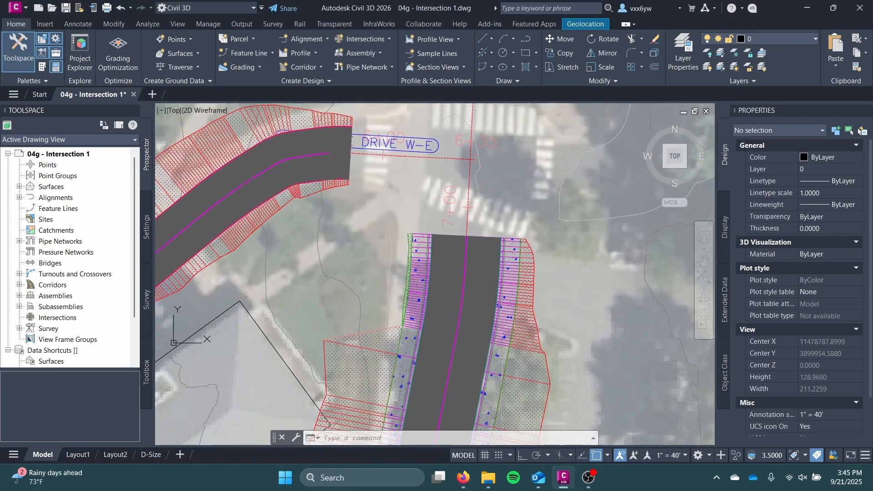
click(444, 279)
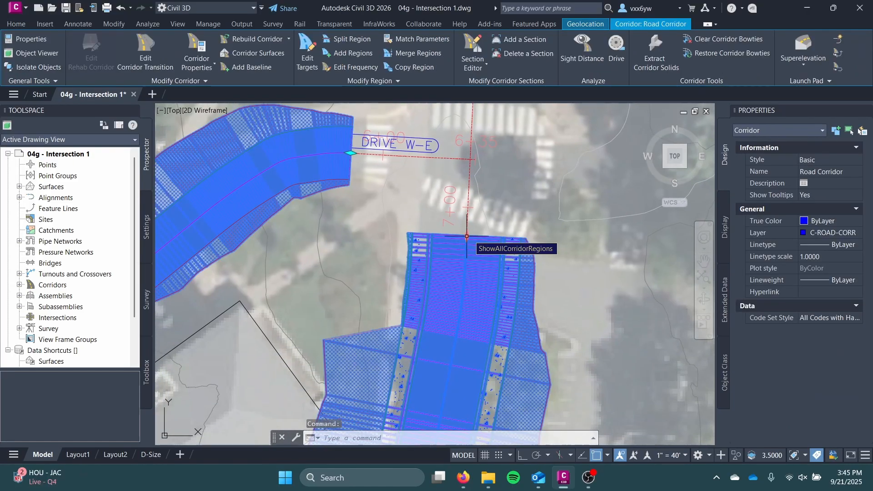
scroll(467, 237, down, 2)
mouse_move(428, 206)
middle_down()
mouse_move(443, 270)
mouse_move(406, 311)
middle_up()
scroll(443, 265, up, 4)
middle_drag(399, 308, 390, 331)
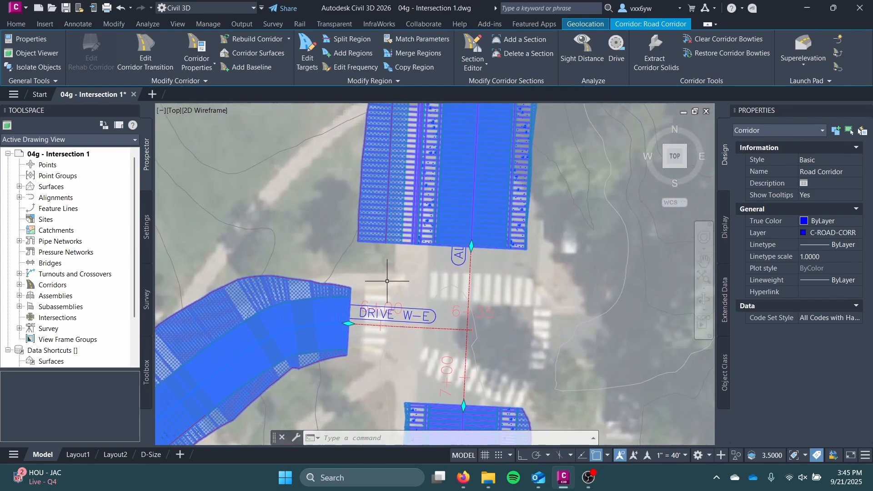
scroll(396, 273, up, 2)
scroll(400, 273, down, 2)
middle_drag(437, 273, 428, 165)
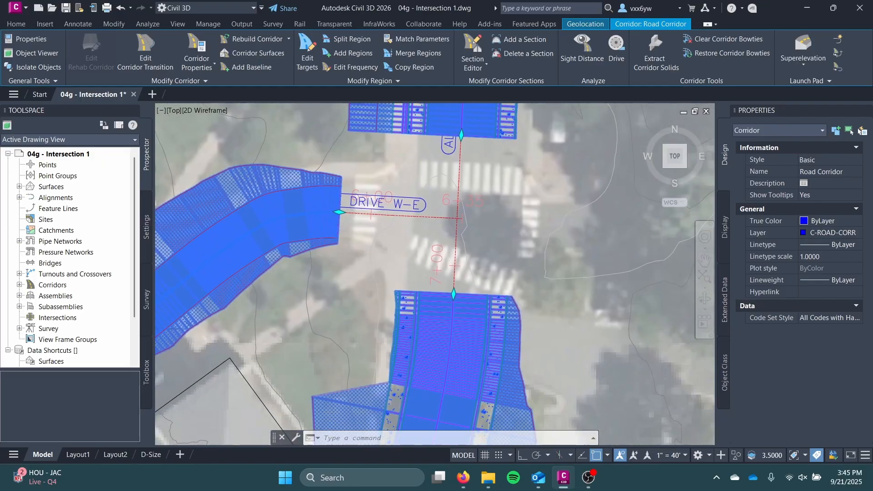
middle_drag(462, 298, 483, 240)
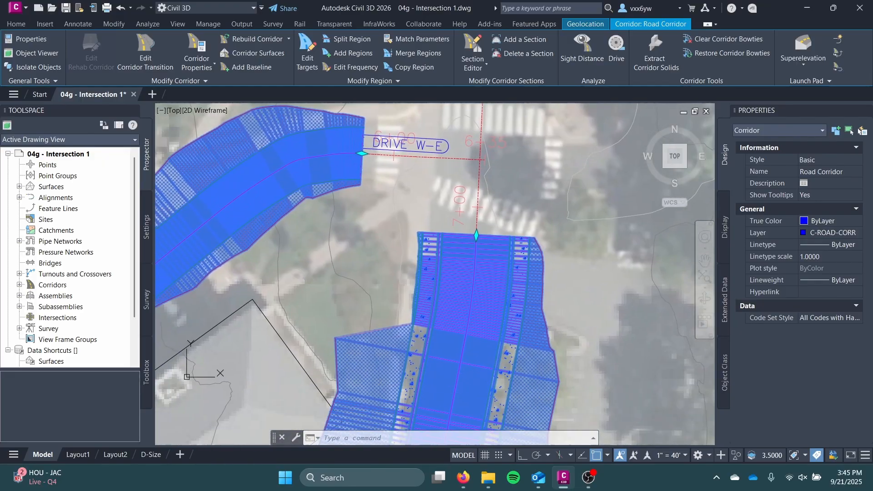
click(476, 235)
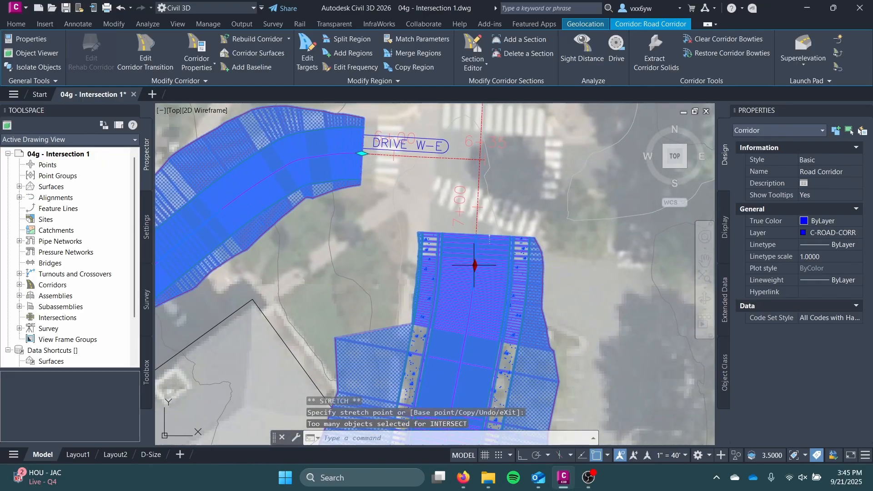
click(474, 280)
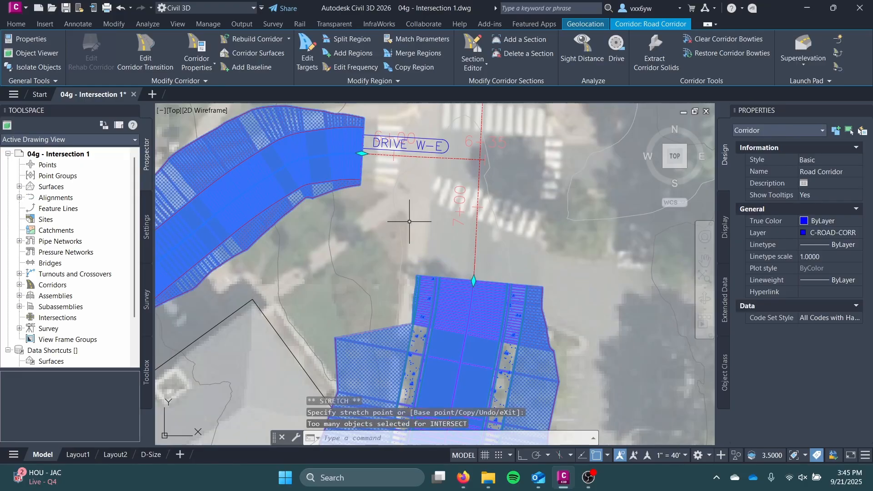
Pull the Treehouse Drive region's end back west along its alignment, past the curve approaching Alderman Road
scroll(390, 209, up, 3)
scroll(415, 296, down, 3)
click(393, 247)
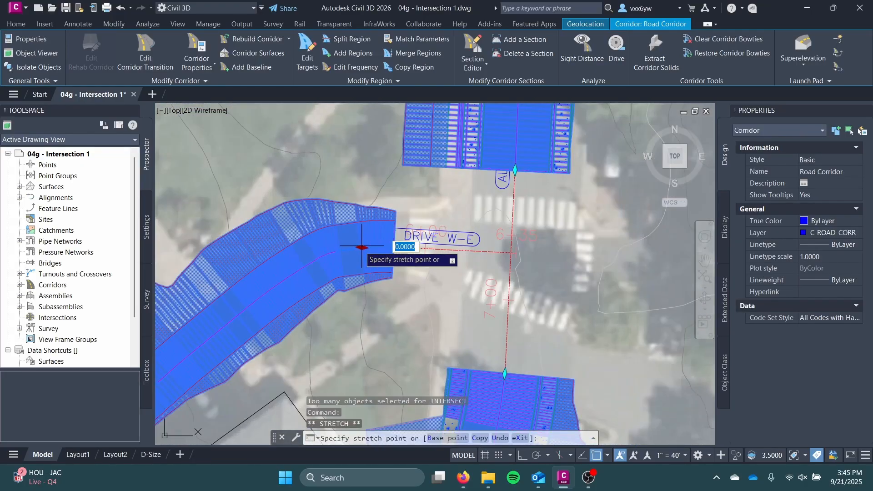
click(329, 254)
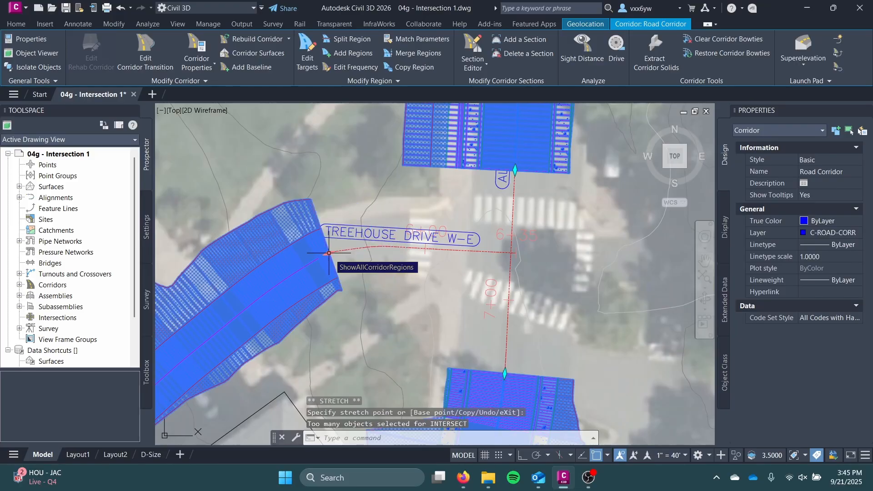
click(311, 263)
click(311, 262)
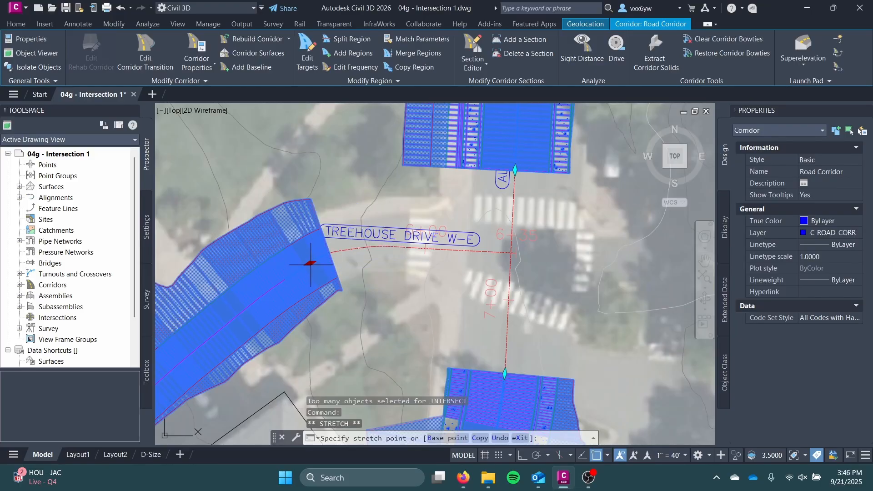
Move the southern Alderman Road region's end slightly farther south and the northern region's end farther north from Treehouse Drive
middle_drag(465, 352, 469, 299)
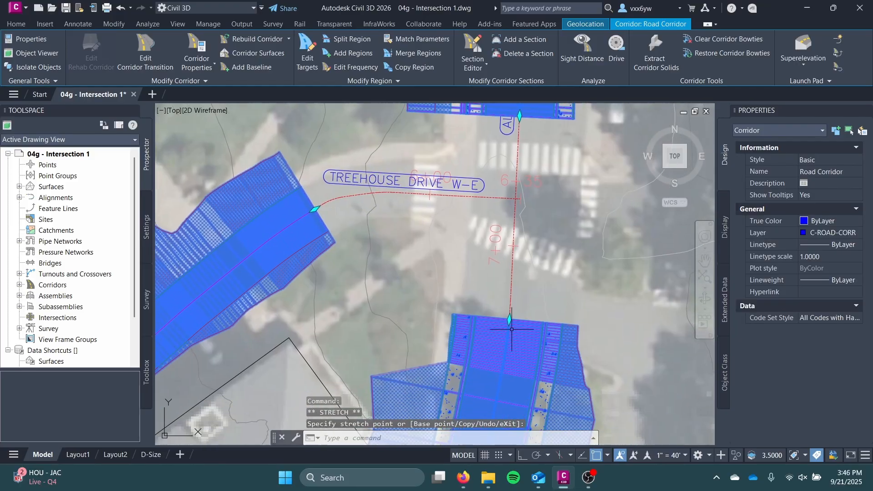
click(509, 320)
click(520, 117)
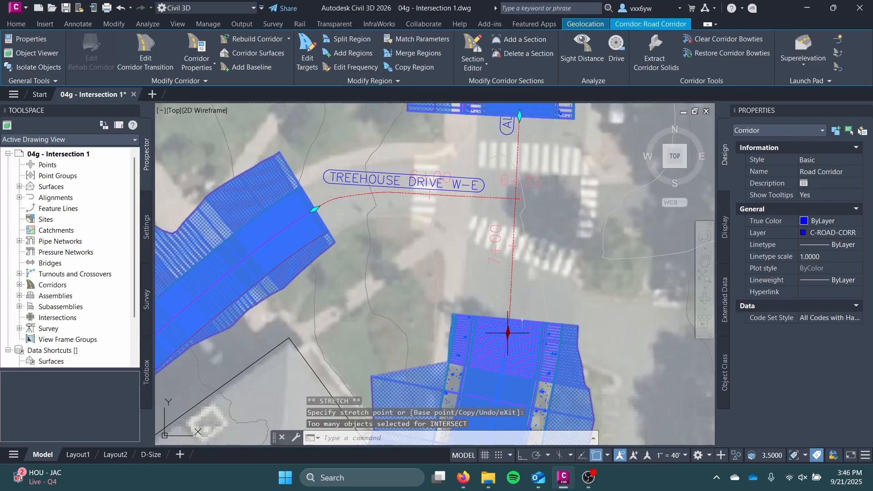
middle_drag(515, 122, 499, 279)
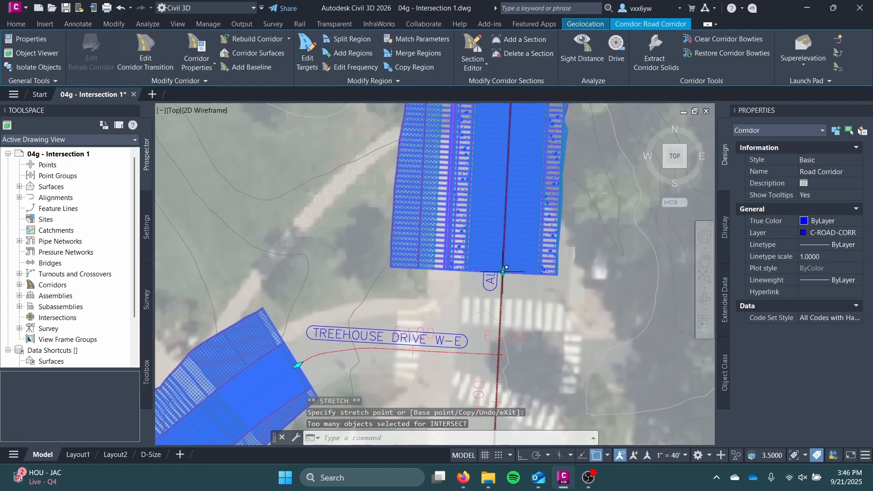
click(502, 273)
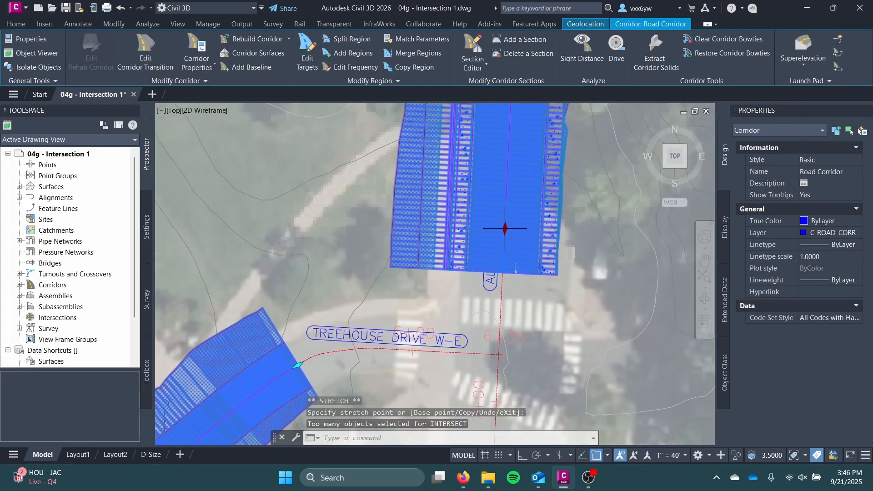
Inspect the corridor gaps at the McCormick Road and Treehouse Drive intersections with Alderman Road, then deselect the corridor
scroll(497, 352, up, 8)
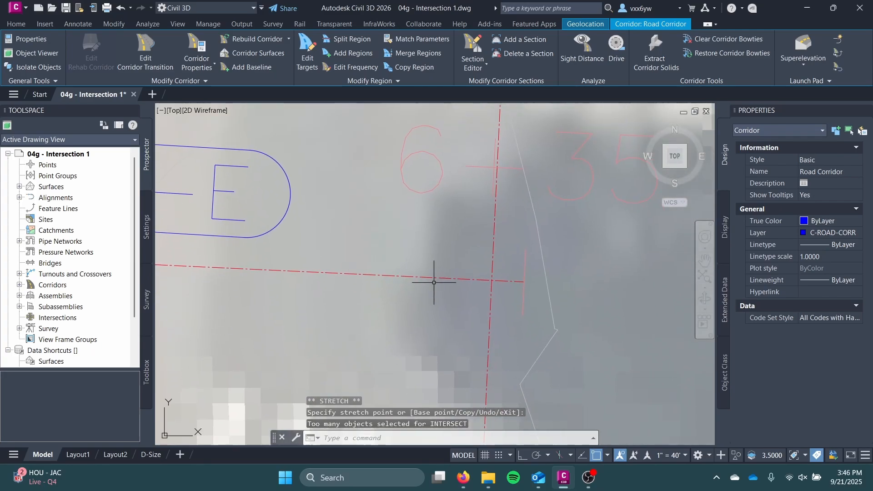
scroll(503, 269, down, 10)
scroll(503, 268, up, 3)
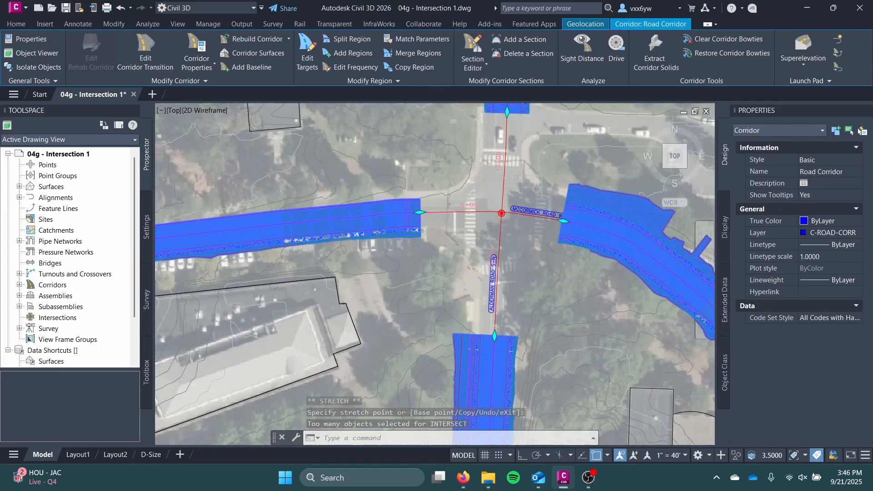
scroll(491, 263, up, 8)
middle_drag(490, 266, 396, 477)
scroll(449, 192, down, 6)
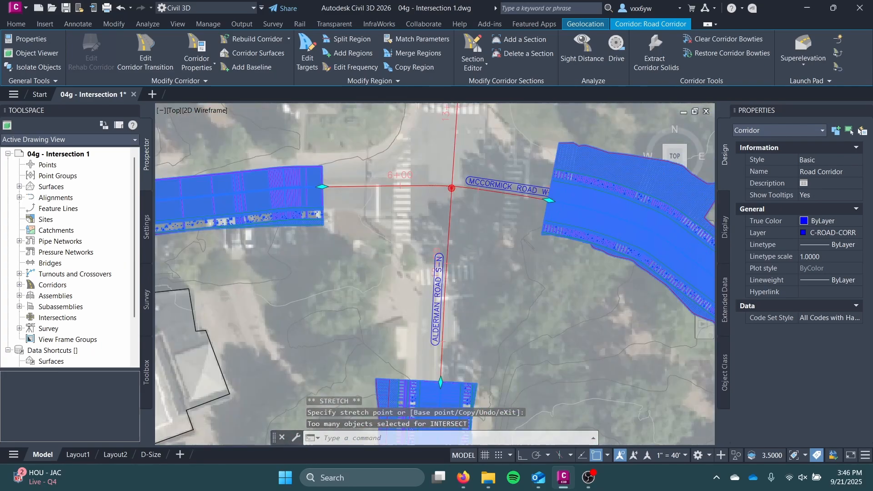
scroll(459, 189, down, 8)
scroll(464, 253, up, 6)
middle_drag(423, 276, 413, 376)
middle_drag(446, 228, 424, 298)
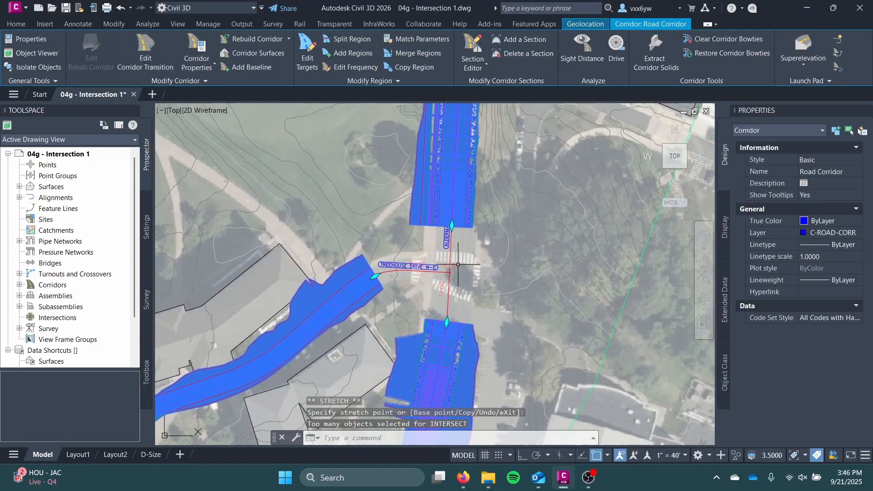
scroll(458, 264, up, 5)
scroll(400, 367, down, 2)
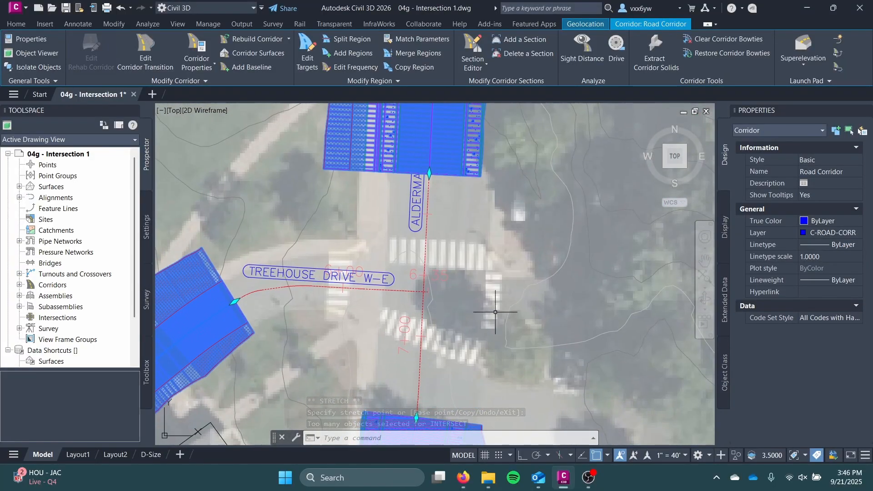
key(Escape)
Start creating an intersection at the crossing of the Treehouse Drive W-E and Alderman Road S-N alignments
scroll(398, 297, up, 3)
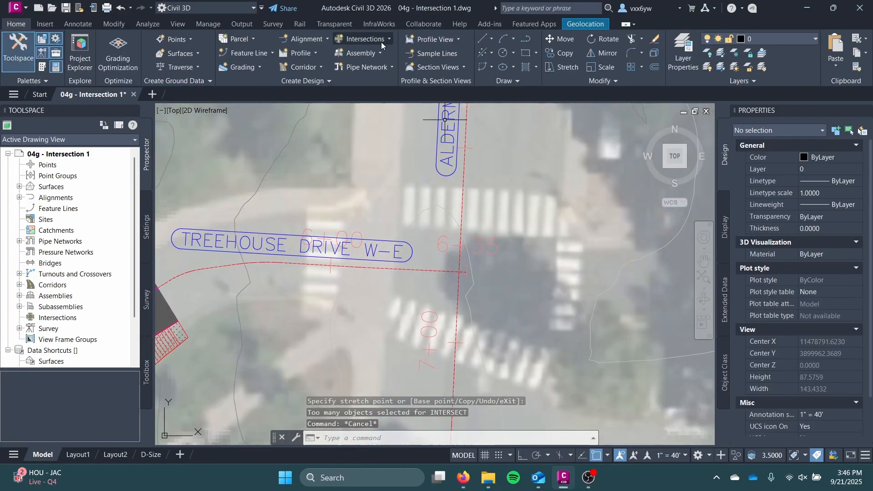
click(380, 40)
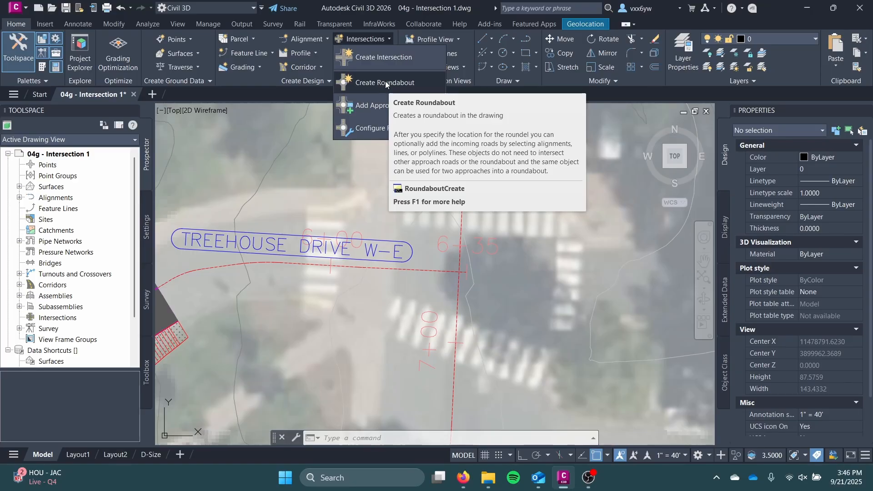
click(383, 57)
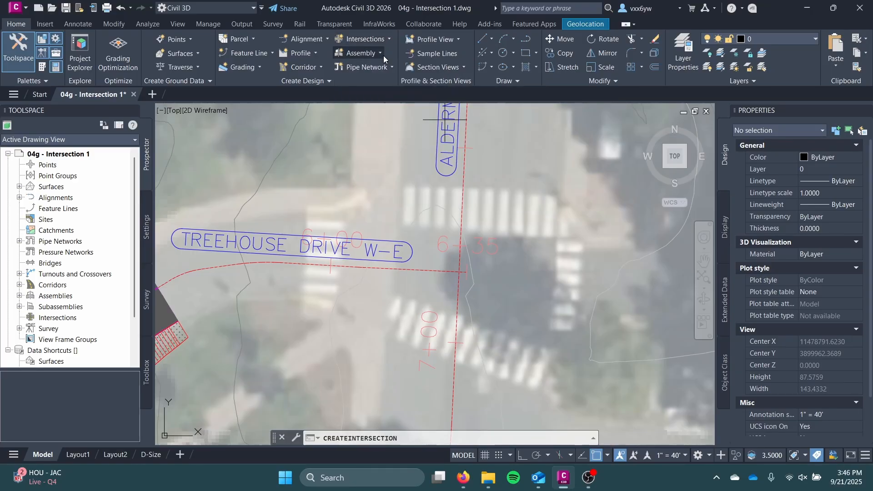
scroll(417, 215, down, 4)
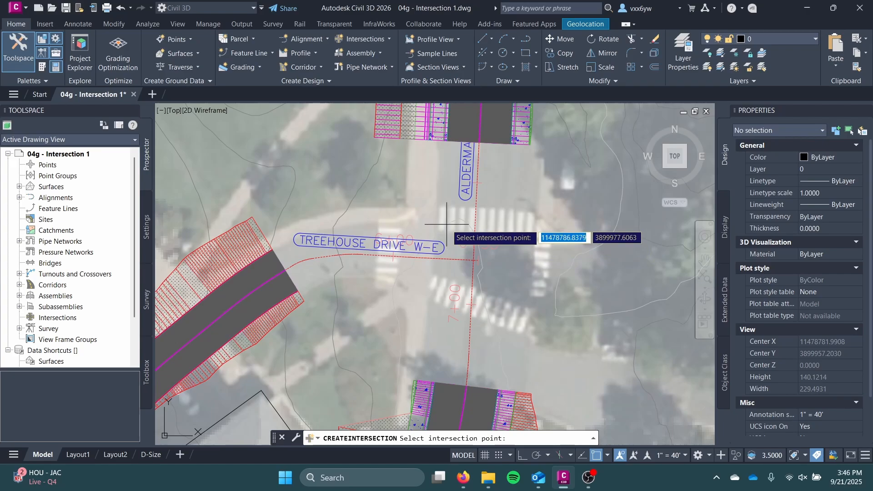
scroll(453, 238, up, 7)
scroll(457, 247, up, 4)
scroll(489, 255, down, 2)
middle_drag(489, 256, 457, 235)
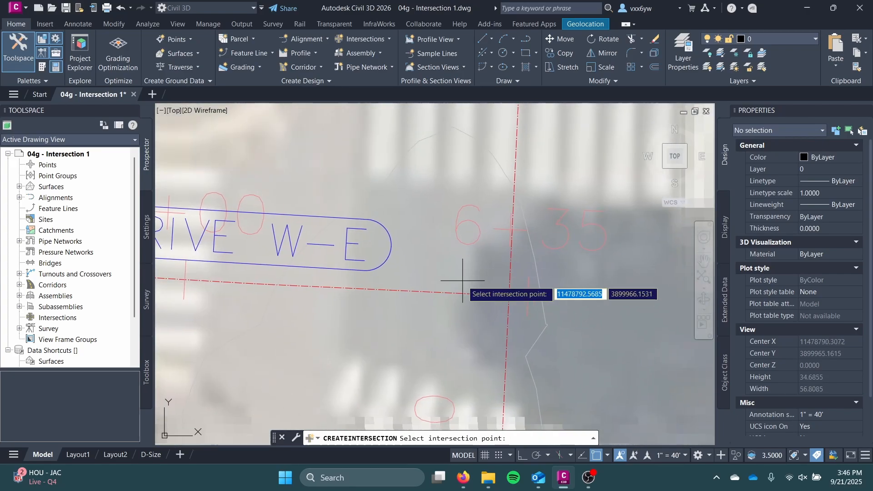
click(509, 295)
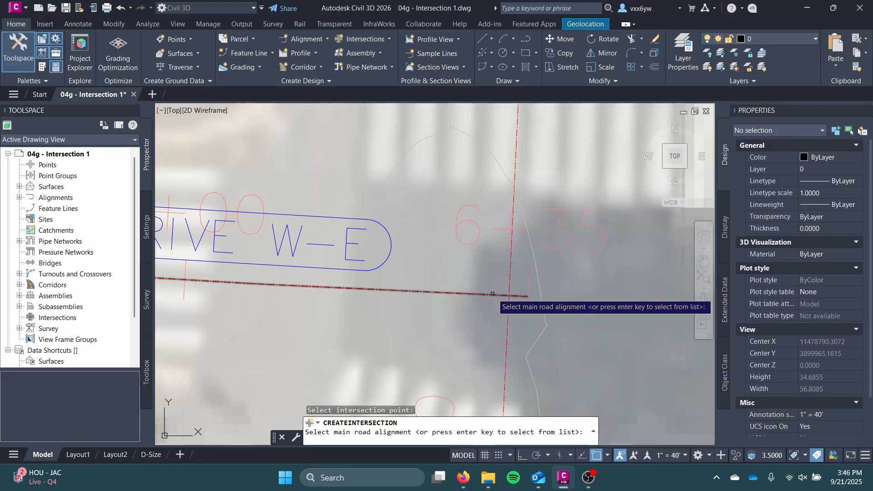
Choose Alderman Road S-N from the alignment list as the intersection's main road
scroll(496, 292, down, 4)
middle_drag(493, 292, 438, 290)
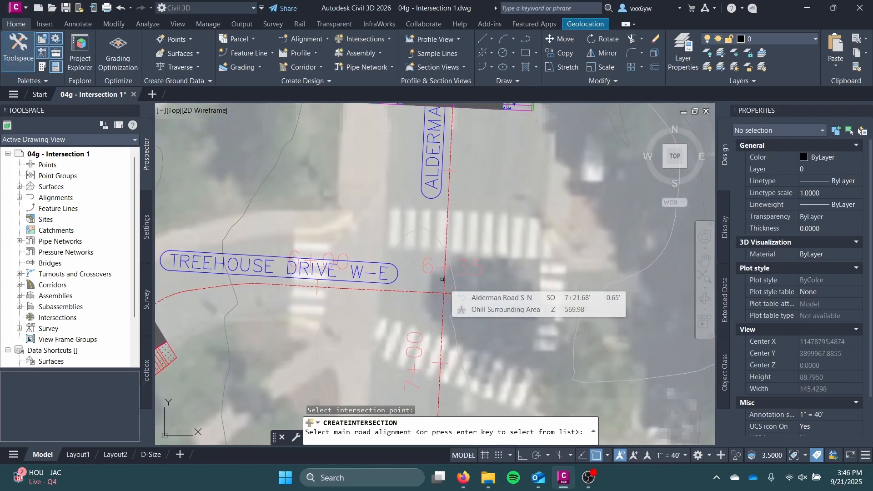
scroll(442, 279, down, 2)
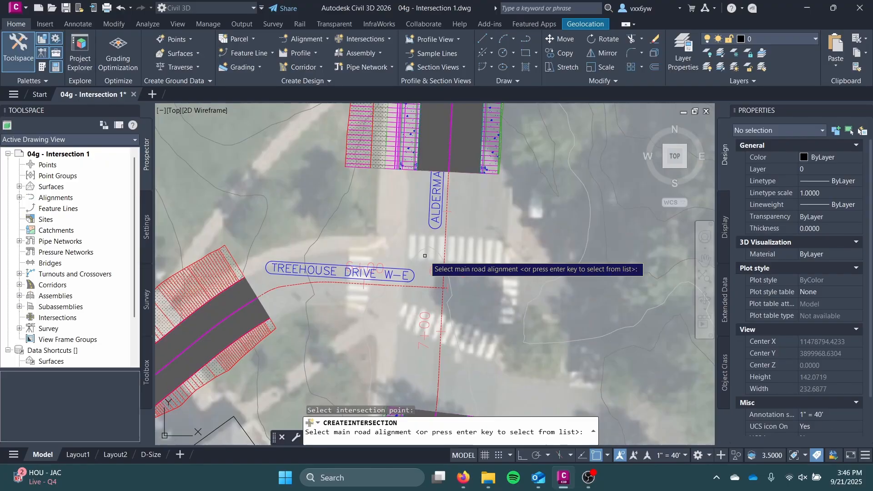
key(Return)
drag(314, 128, 578, 125)
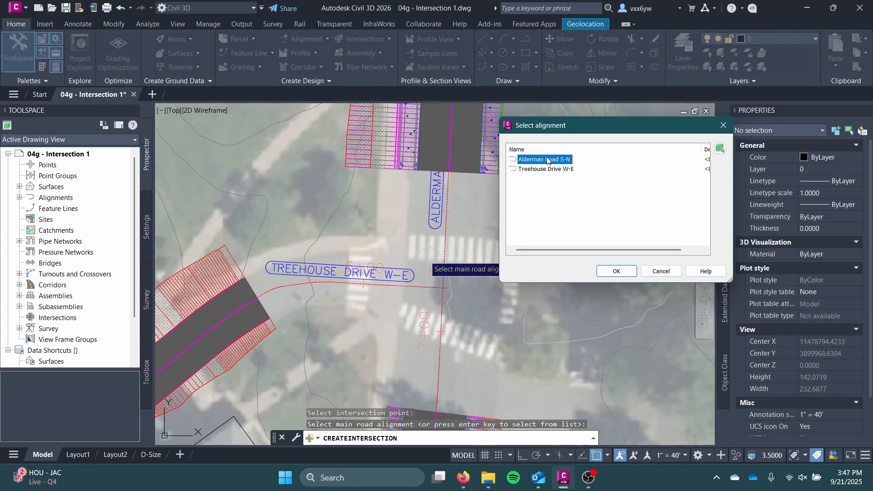
click(629, 270)
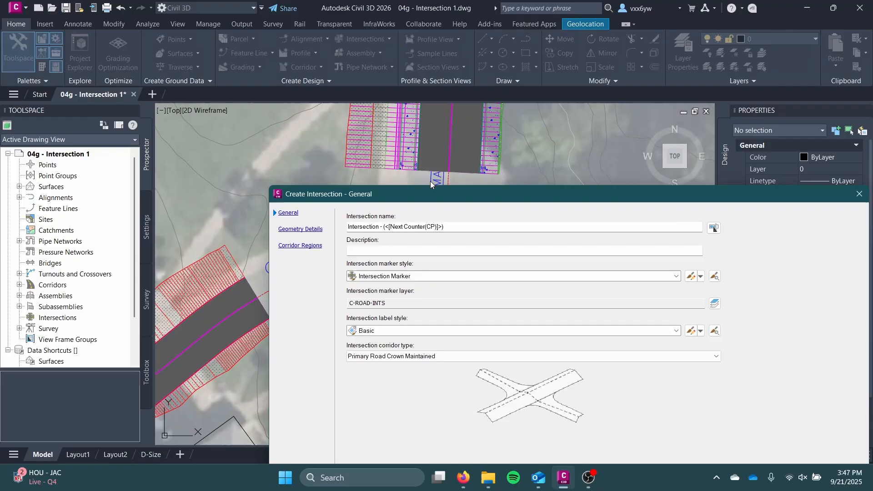
Review the intersection corridor type options, keeping Primary Road Crown Maintained
mouse_move(439, 203)
mouse_down()
mouse_move(509, 72)
mouse_move(534, 207)
mouse_move(466, 65)
mouse_move(290, 79)
mouse_move(304, 81)
mouse_up()
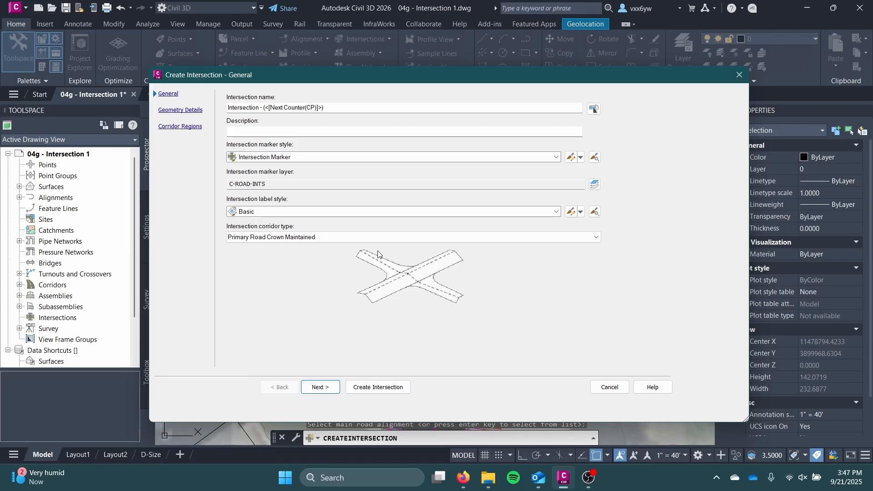
click(392, 237)
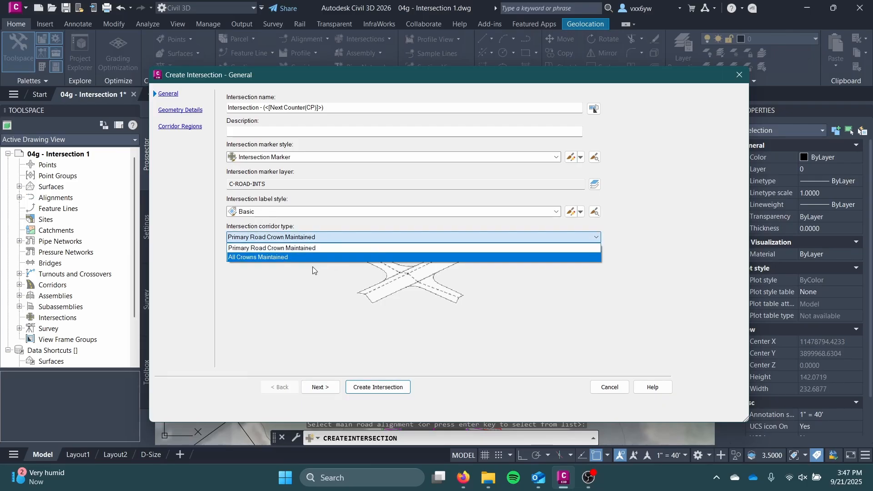
click(285, 292)
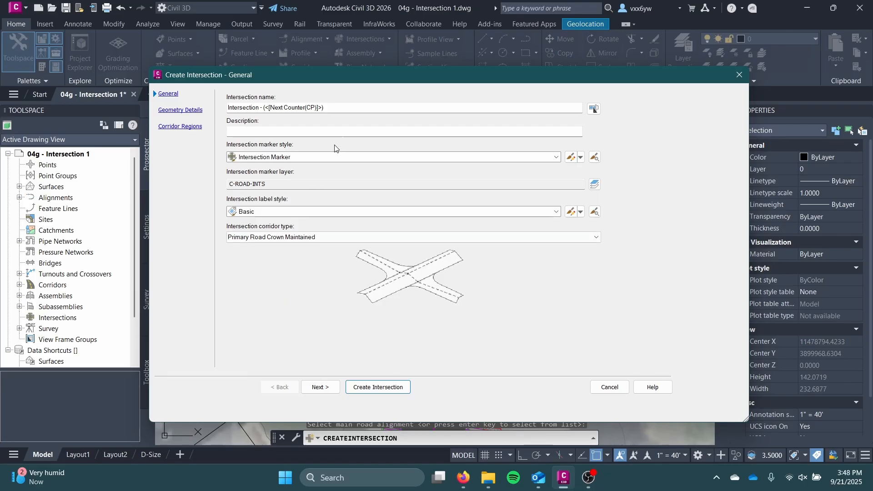
Name the intersection "Alderman - Treehouse"
drag(362, 107, 240, 97)
key(BackSpace)
key(BackSpace)
key(BackSpace)
key(BackSpace)
key(BackSpace)
key(BackSpace)
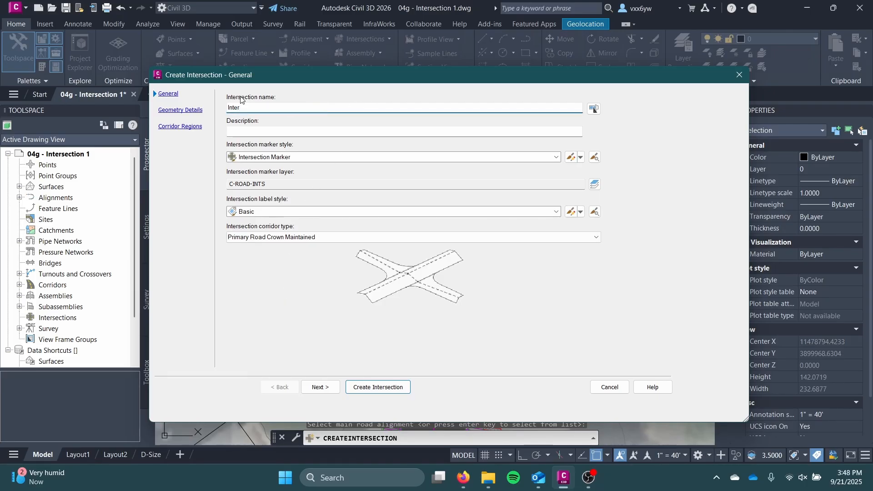
text(Alderman - Treehouse)
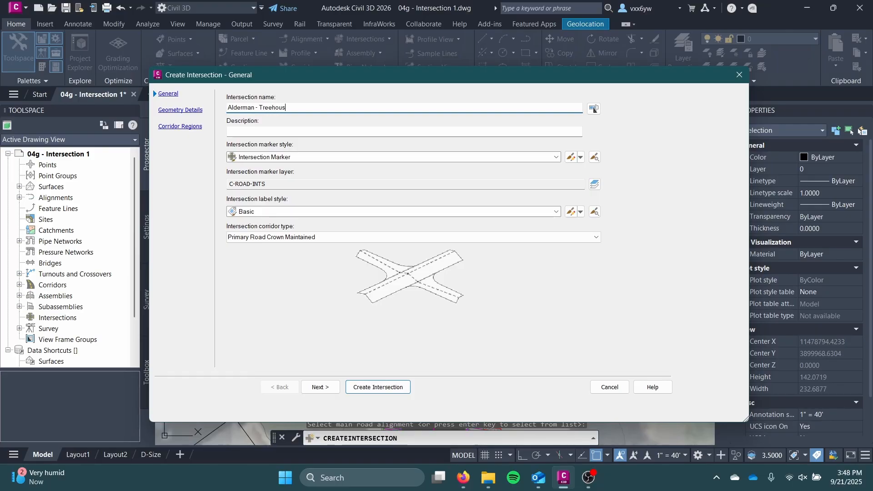
click(594, 108)
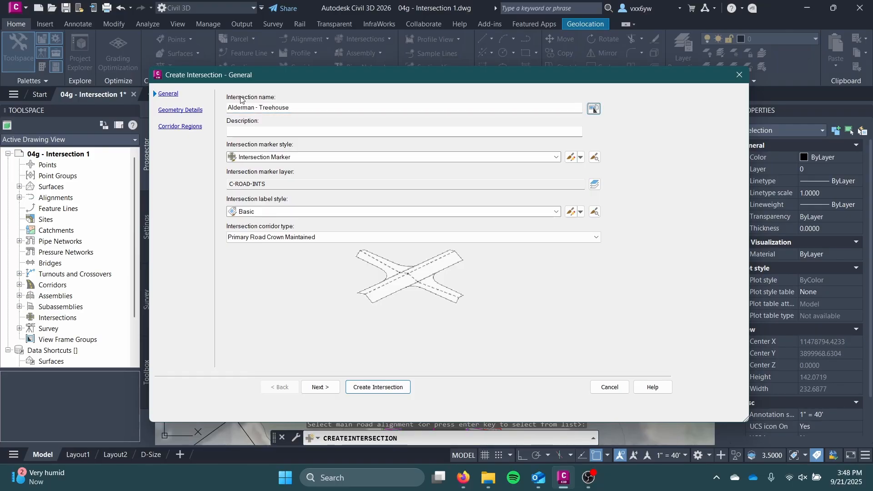
Proceed to the intersection's geometry details and review the priorities and profiles of the Alderman Road S-N and Treehouse Drive W-E alignments
click(384, 212)
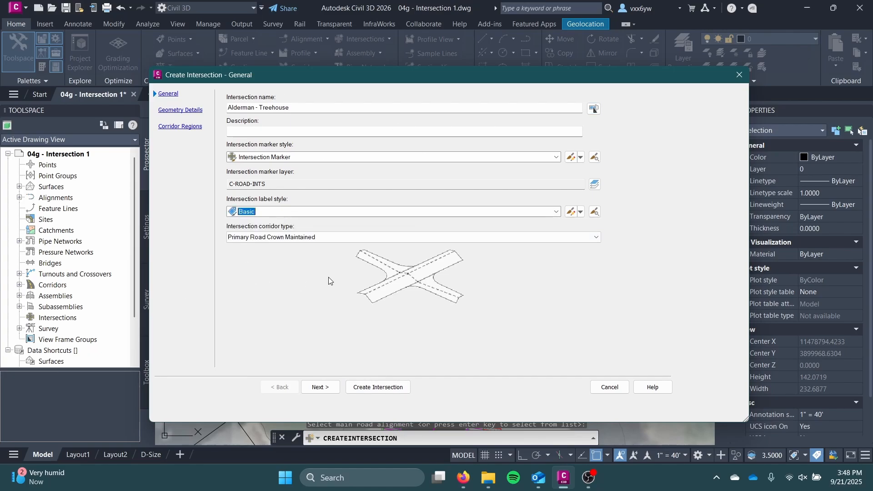
click(323, 388)
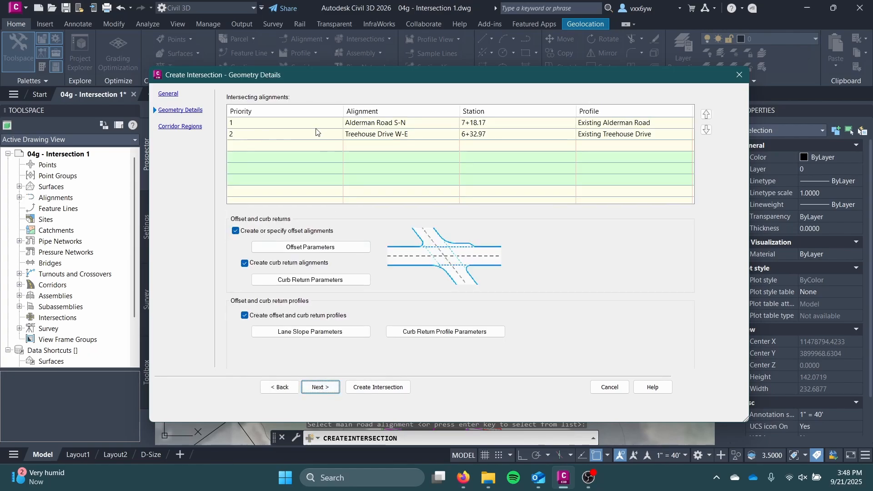
drag(323, 81, 382, 81)
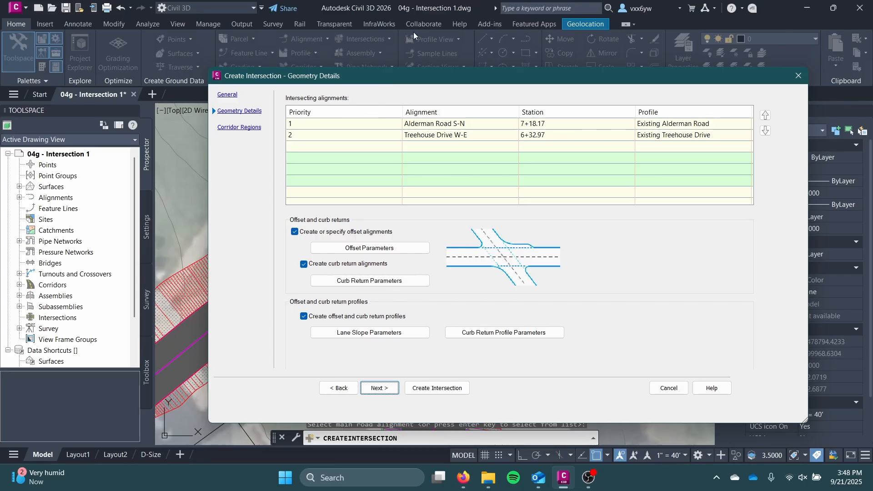
click(431, 124)
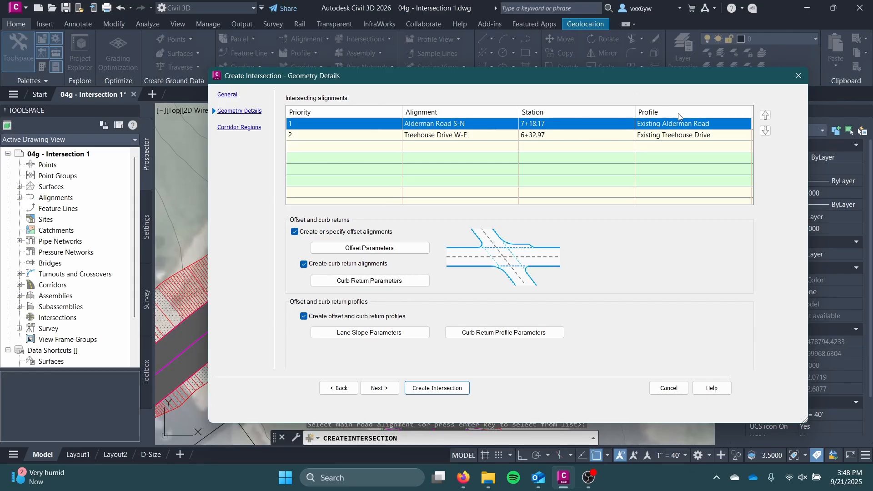
click(354, 138)
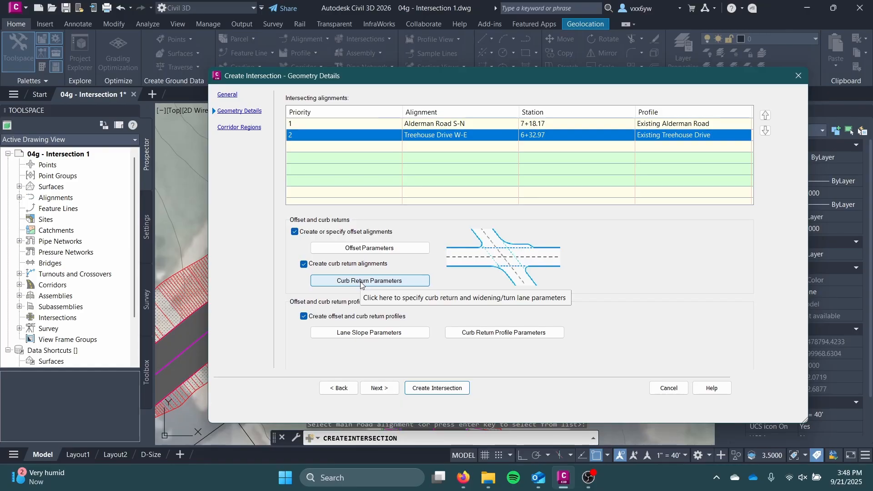
mouse_move(522, 83)
mouse_down()
mouse_move(220, 77)
mouse_move(524, 267)
mouse_move(810, 115)
mouse_up()
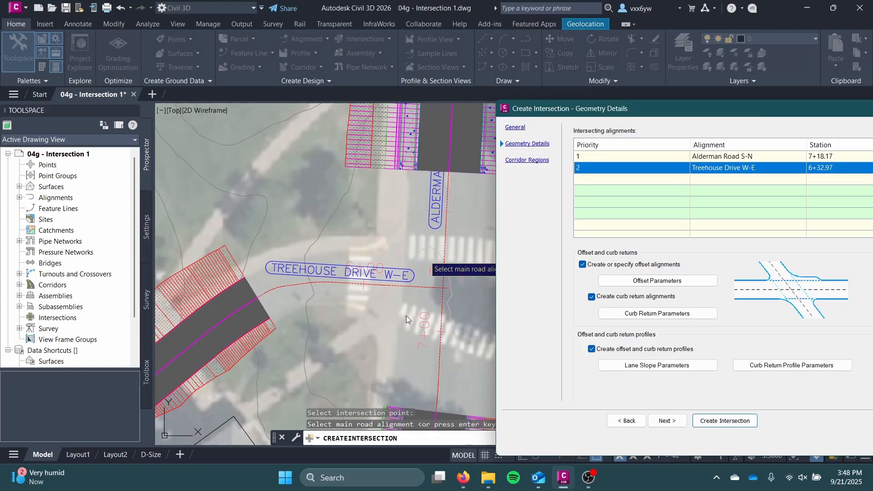
drag(556, 117, 226, 86)
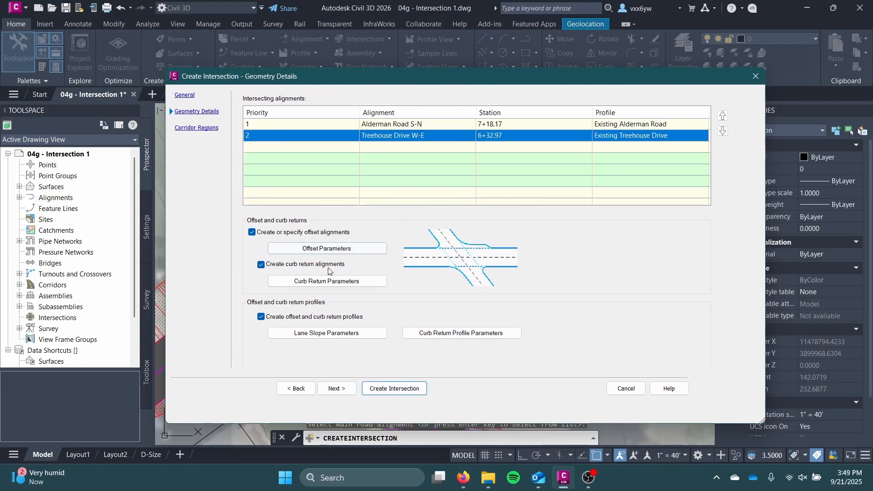
Set the left and right offset values of the primary road, Alderman Road S-N, to 13' in the intersection offset parameters
click(321, 249)
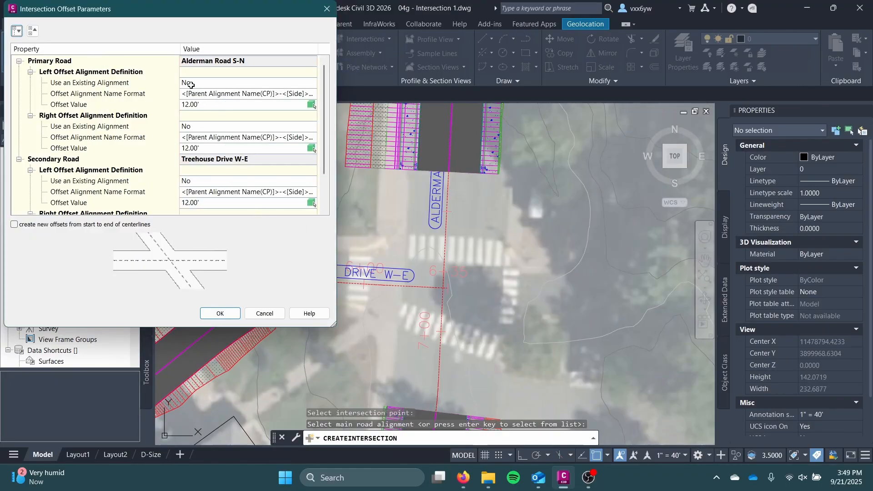
drag(176, 6, 692, 67)
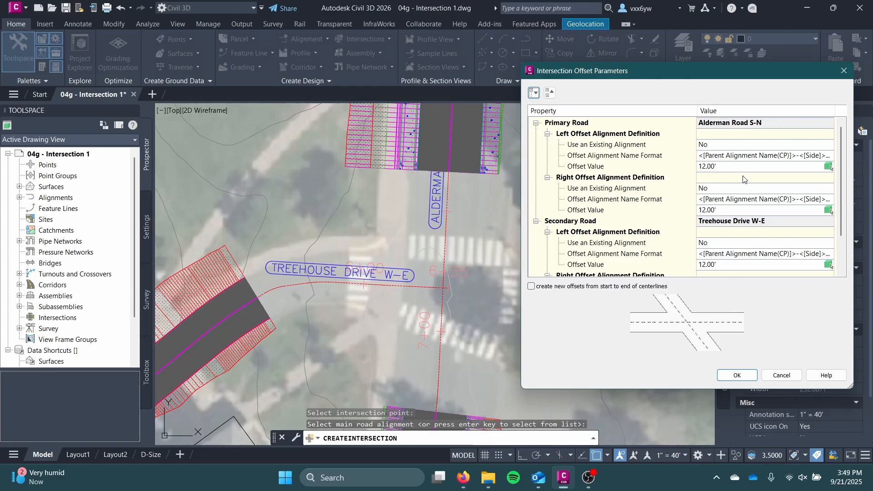
scroll(746, 168, down, 2)
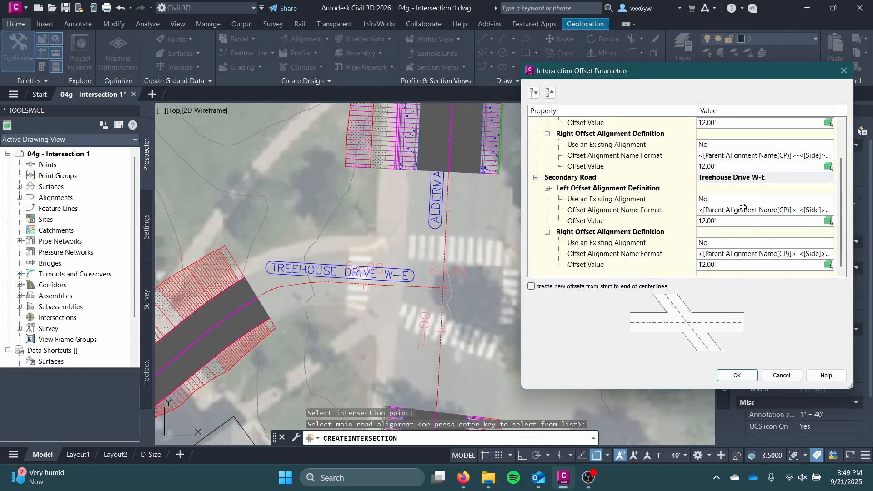
scroll(741, 207, up, 2)
click(576, 126)
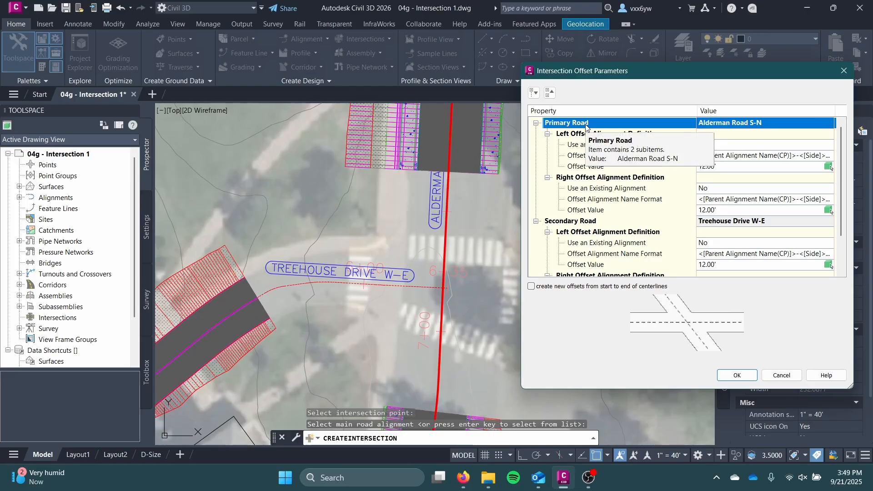
click(738, 167)
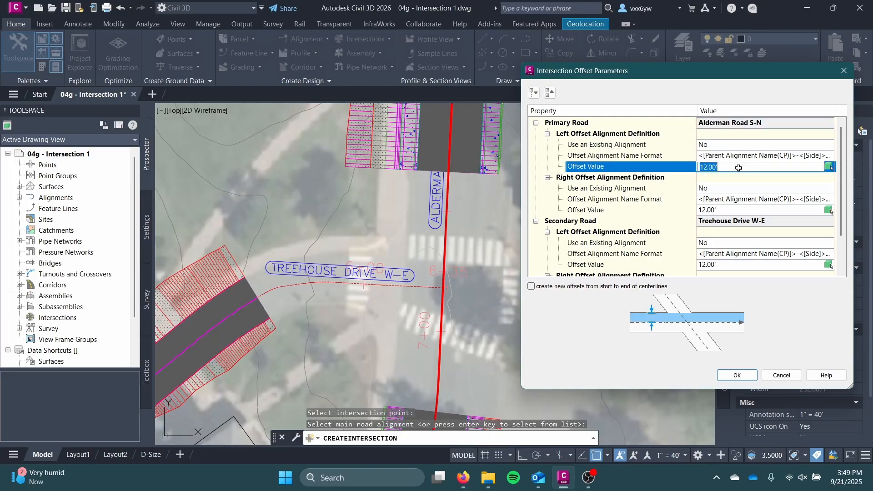
text(13)
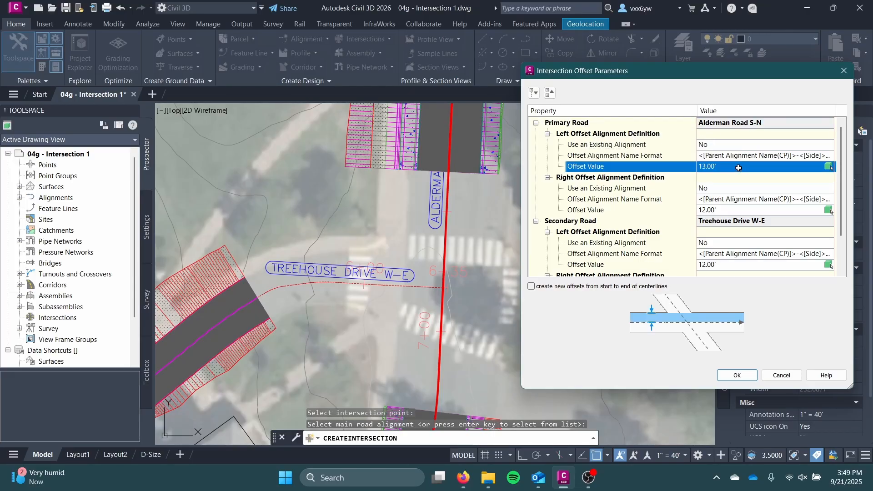
click(728, 211)
text(13)
key(Return)
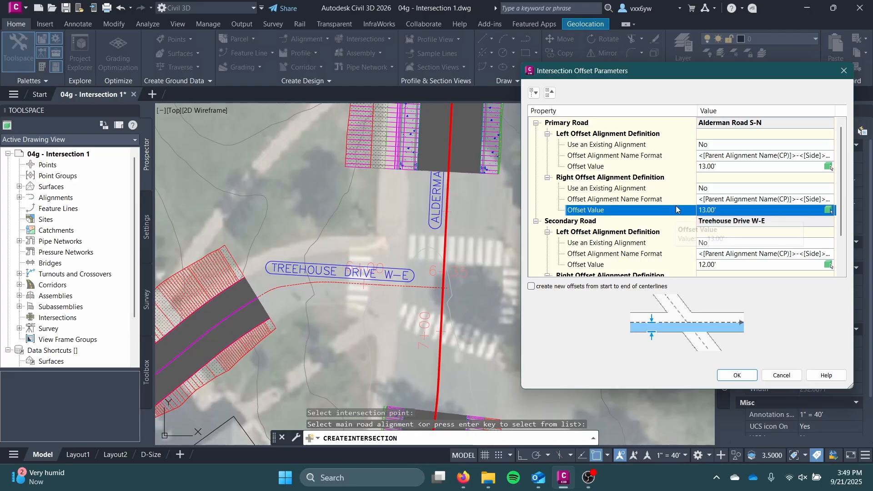
Set the left and right offset values of the secondary road, Treehouse Drive W-E, to 10' and accept the offset parameters
scroll(669, 204, down, 2)
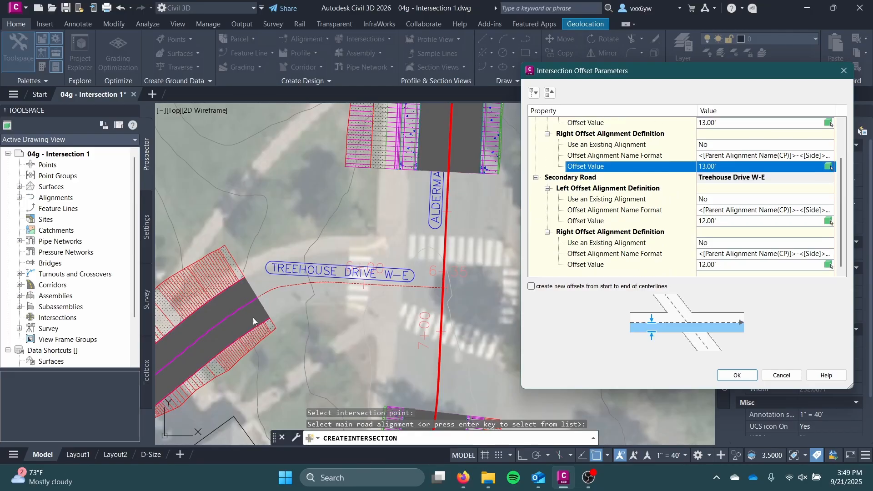
click(702, 220)
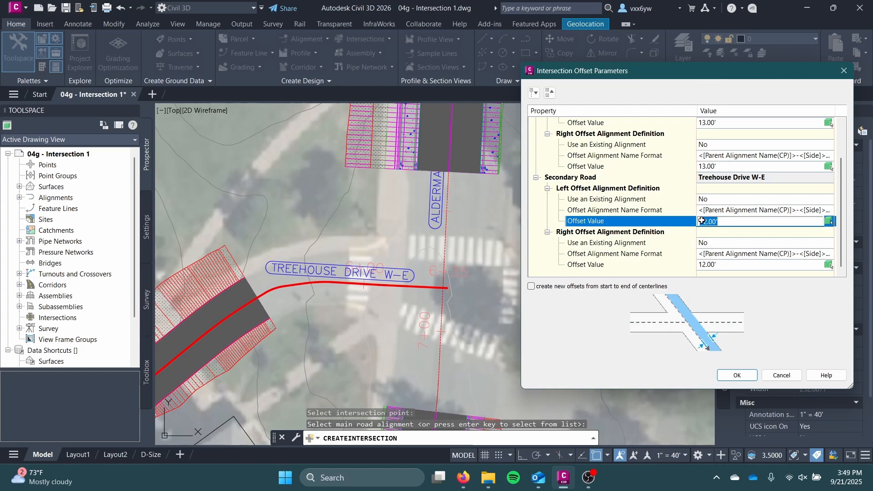
key(BackSpace)
text(10)
key(Return)
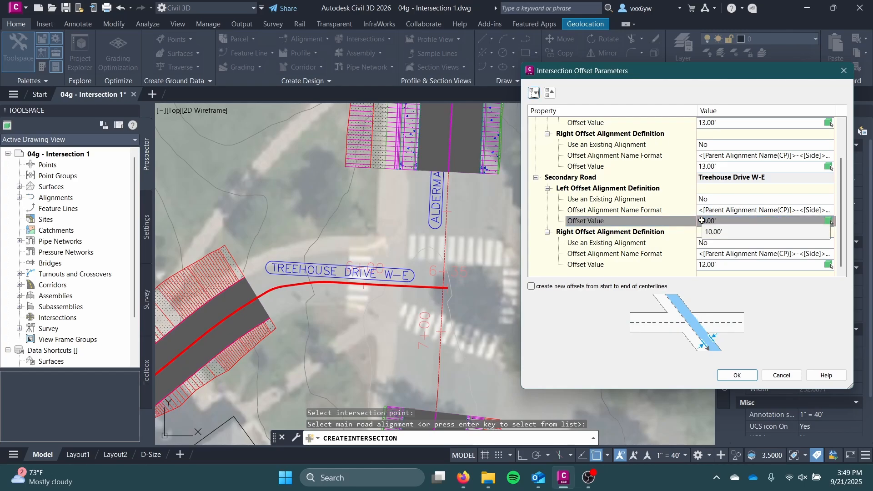
click(744, 266)
text(10)
key(Return)
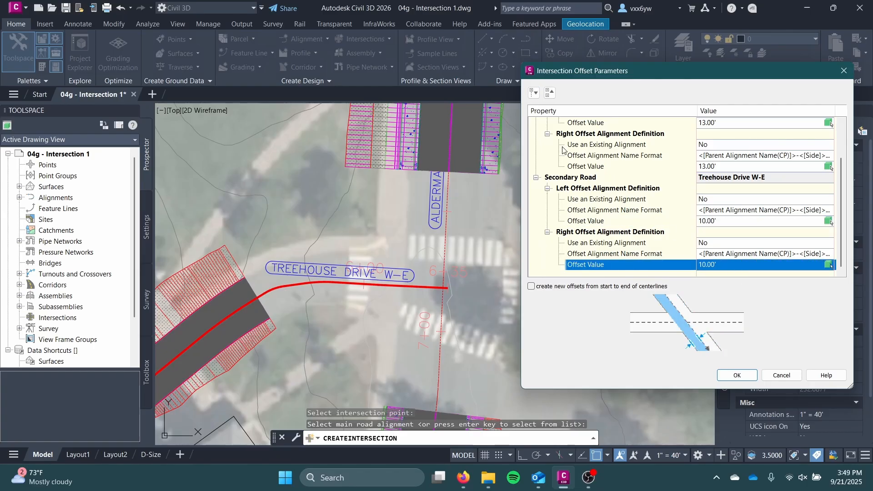
drag(567, 78, 407, 84)
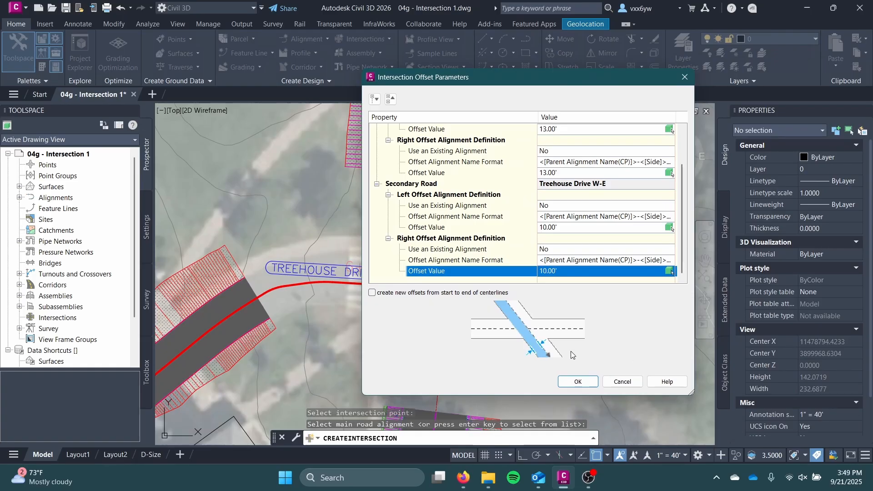
click(578, 382)
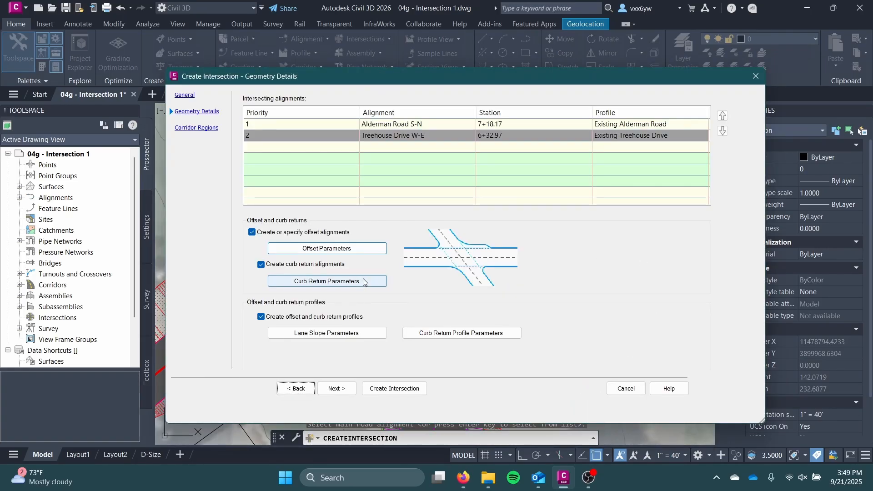
Review the NE quadrant's curb return parameters and accept the circular fillet with a 25' radius
click(364, 282)
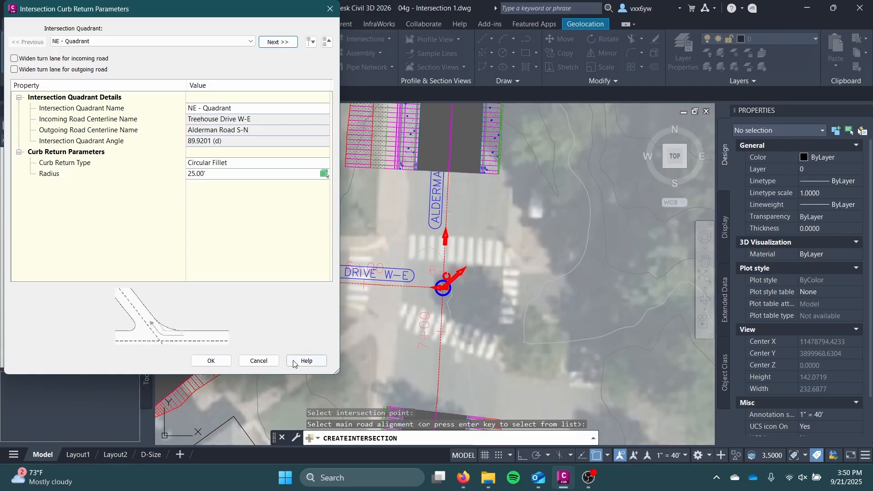
click(211, 361)
drag(368, 82, 668, 65)
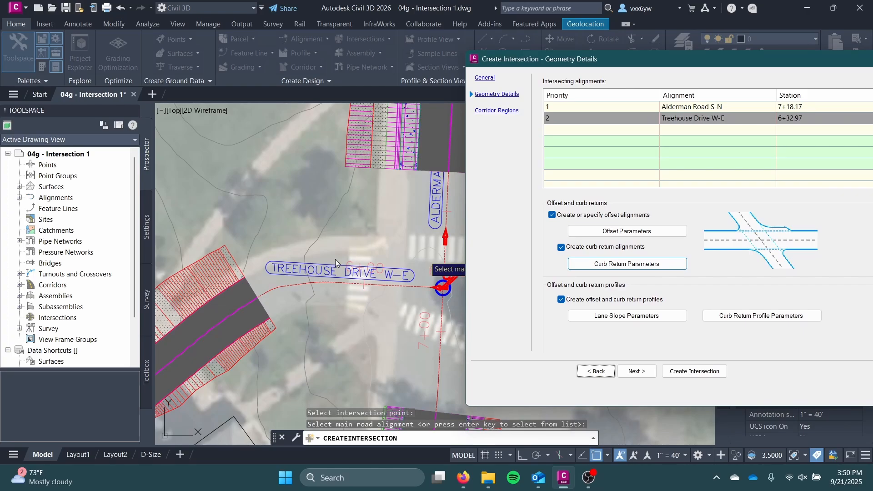
click(617, 264)
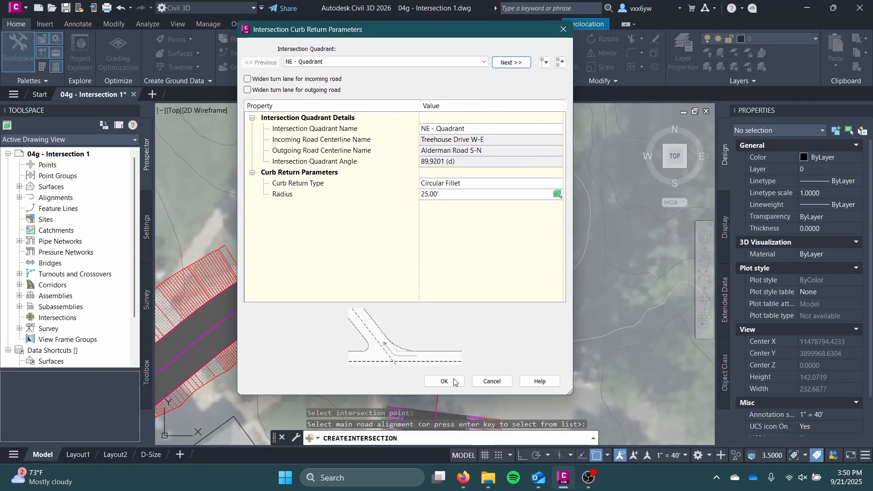
click(454, 382)
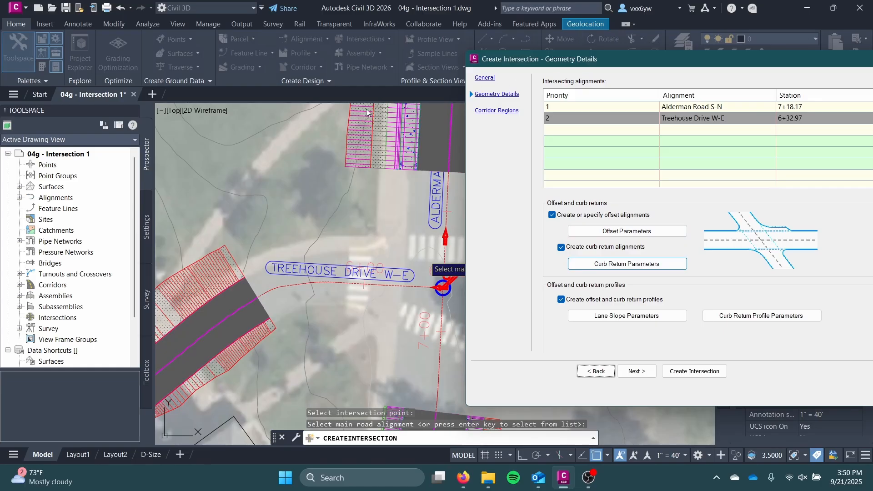
drag(562, 67, 381, 83)
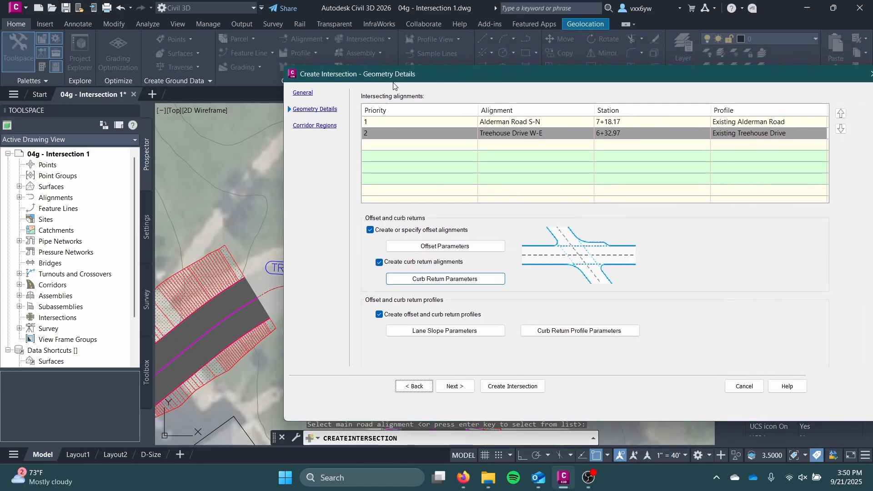
Check the lane slope parameters and curb return profile parameters, accepting the default settings of both
click(428, 331)
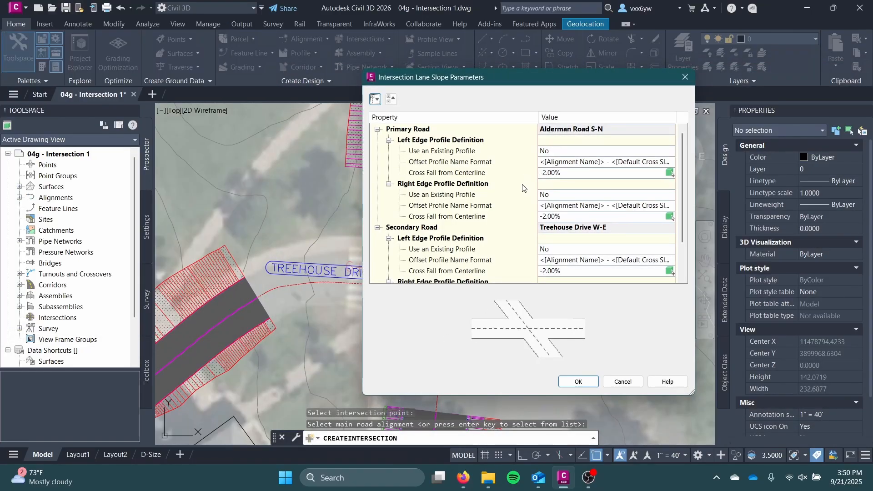
scroll(527, 188, down, 2)
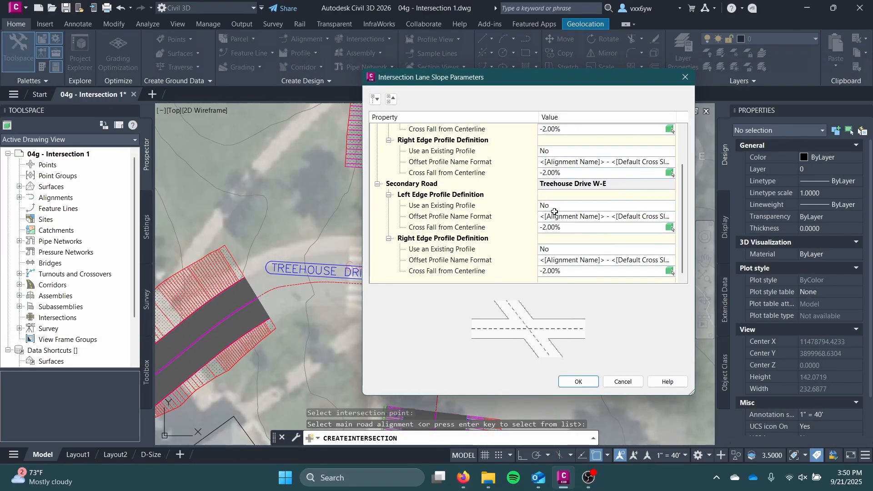
click(566, 382)
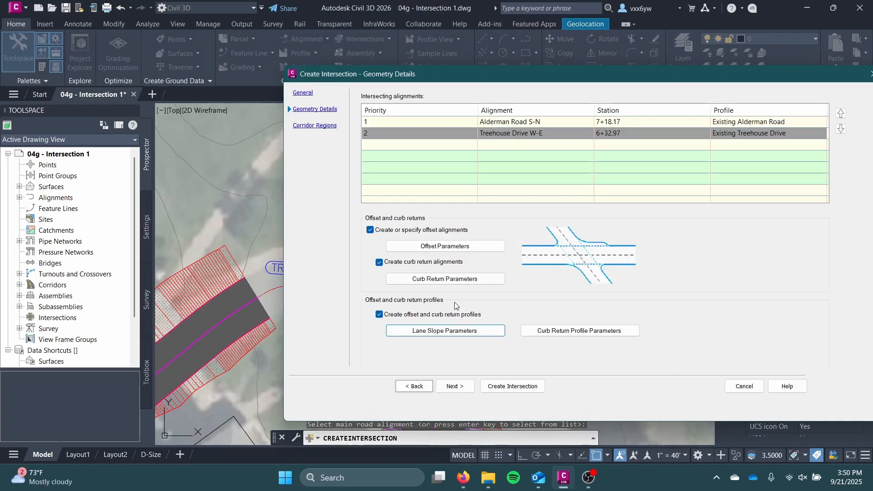
click(569, 330)
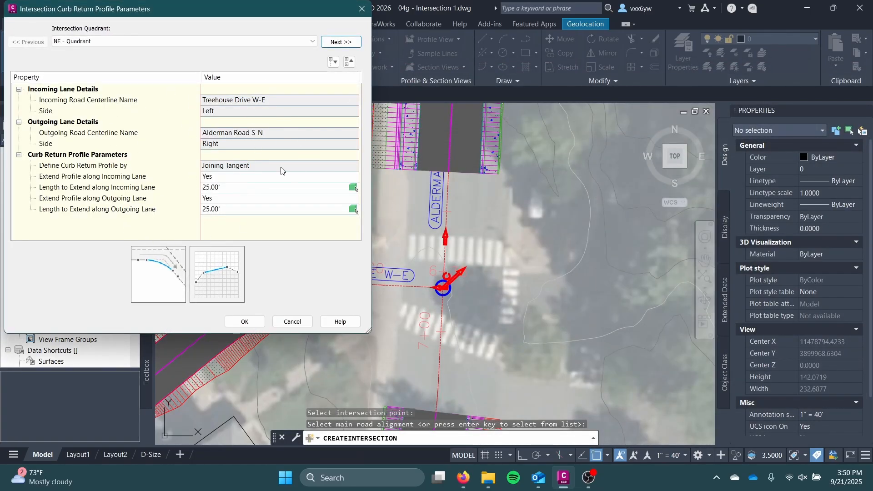
click(251, 326)
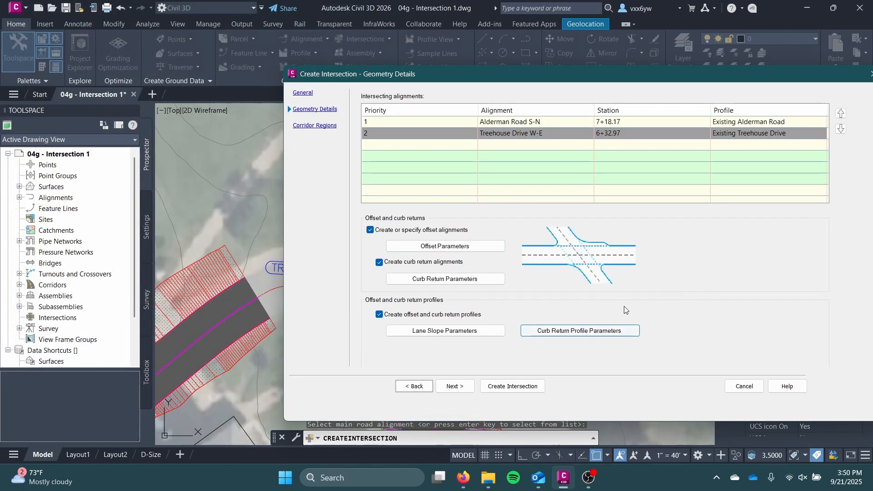
In the corridor regions settings, keep corridor creation enabled and add the intersection to the existing Road Corridor
click(454, 388)
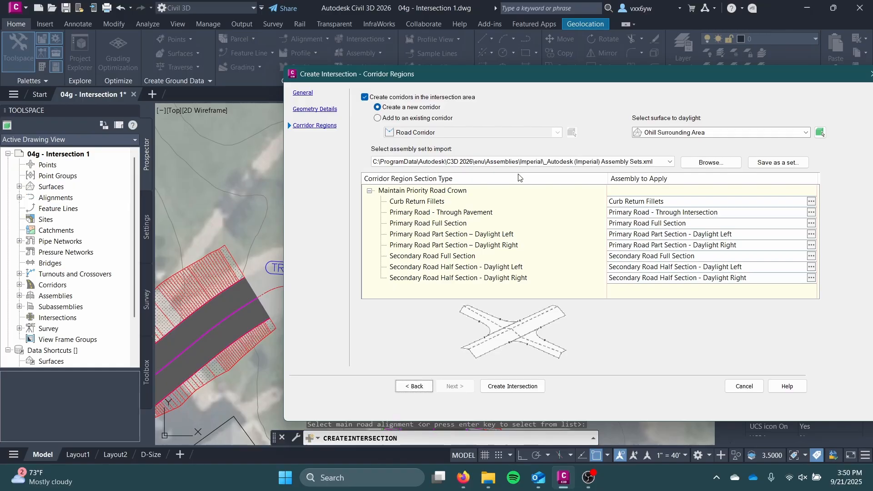
click(369, 97)
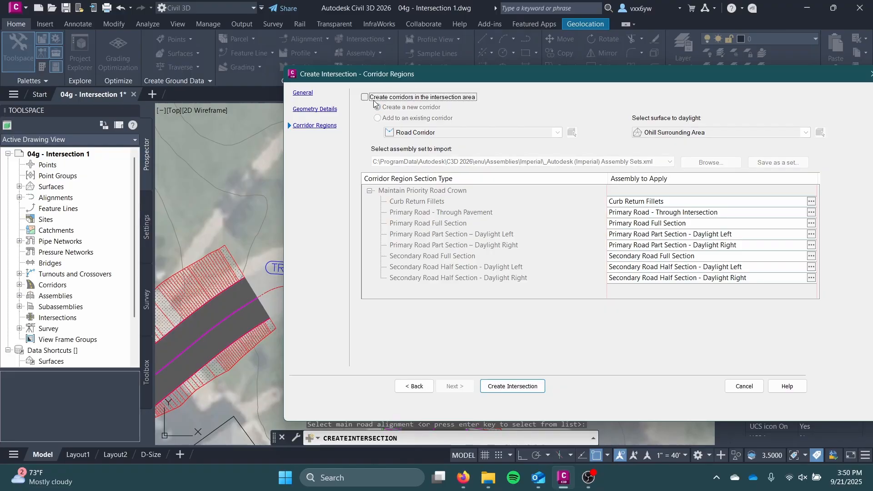
click(365, 97)
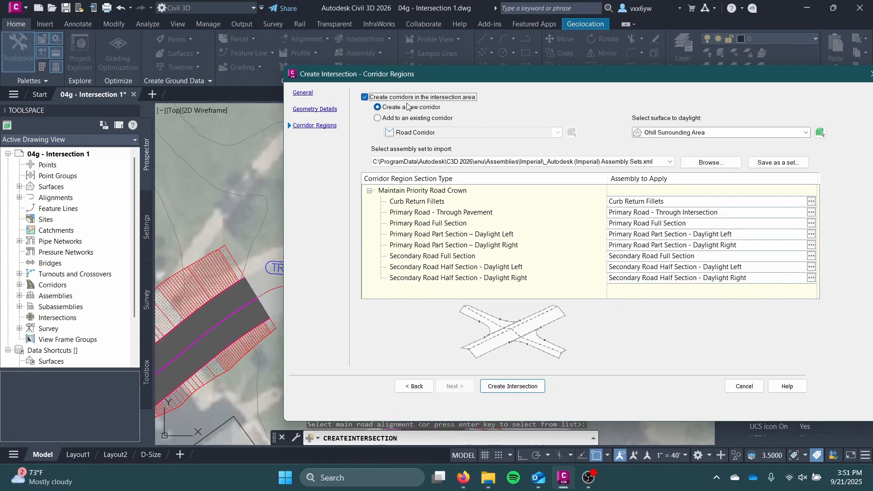
click(380, 118)
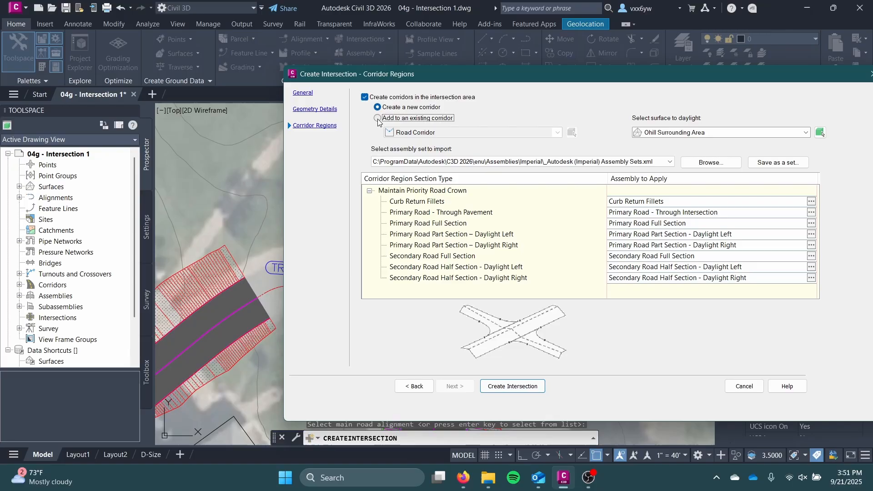
click(454, 132)
click(453, 144)
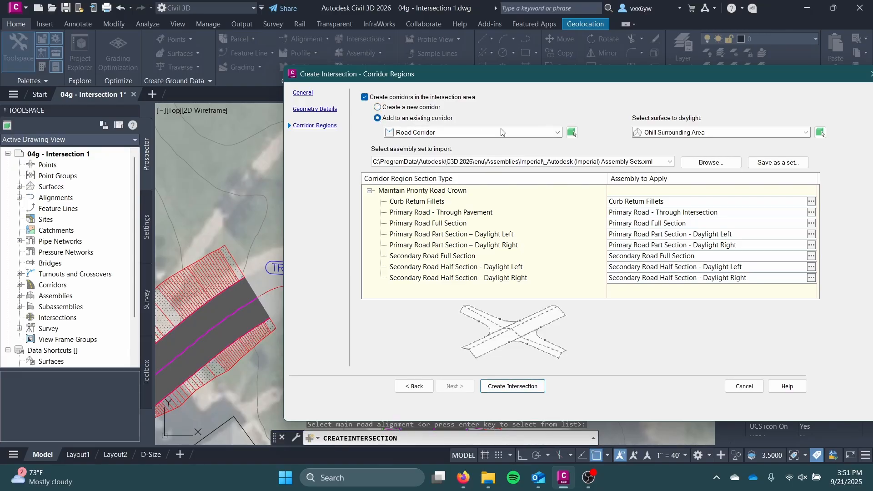
click(502, 132)
drag(596, 82, 444, 95)
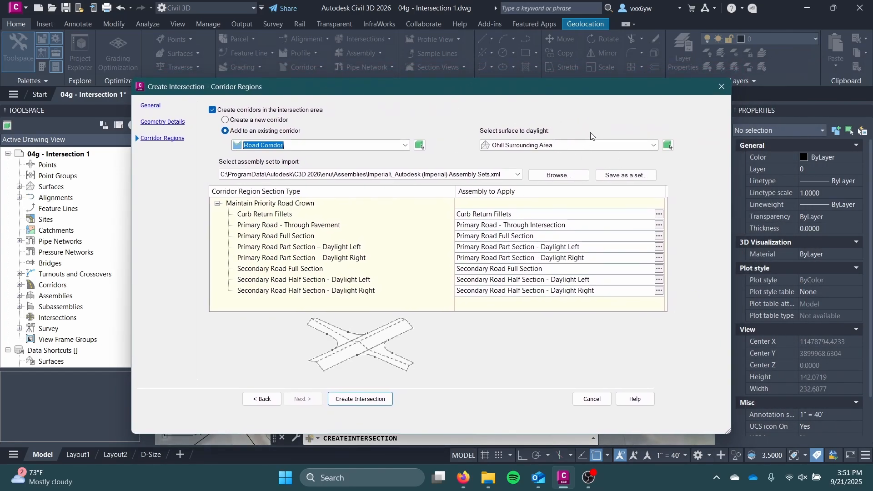
Keep Ohill Surrounding Area as the surface to daylight for the intersection corridor
click(571, 142)
click(560, 146)
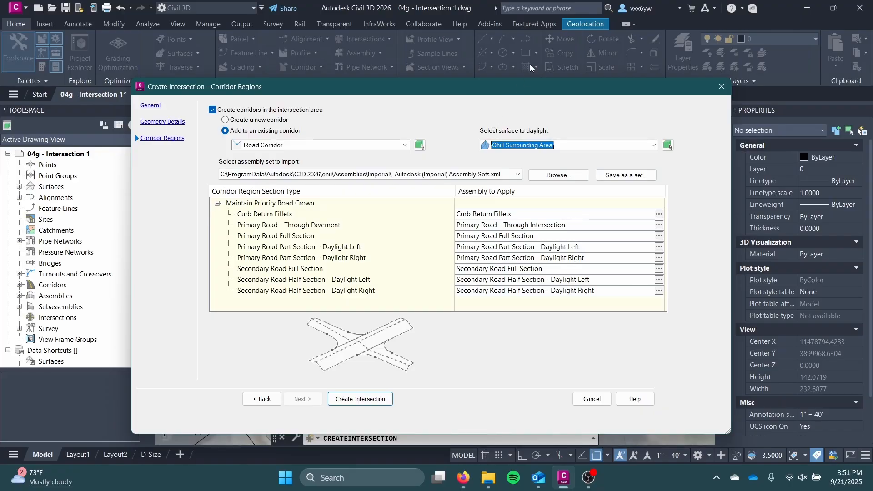
drag(538, 86, 609, 64)
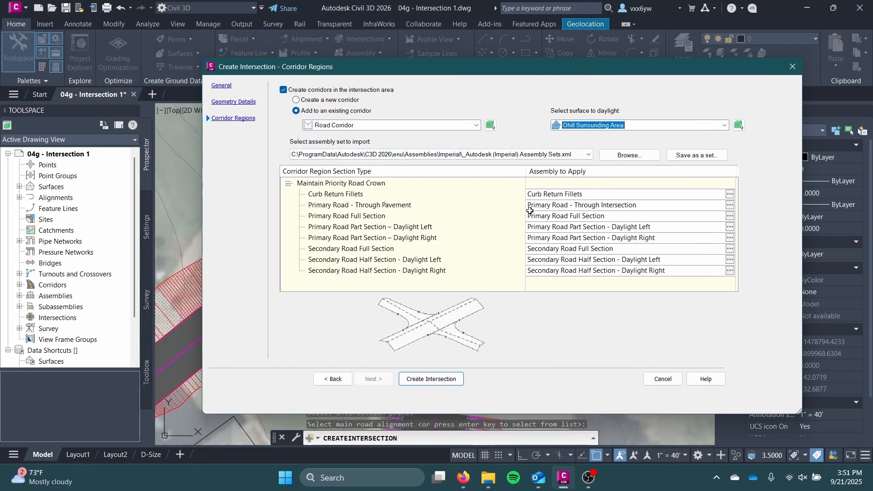
Assign the Treehouse Drive assembly to the Secondary Road Full Section region type
drag(461, 199, 445, 233)
click(438, 251)
click(438, 270)
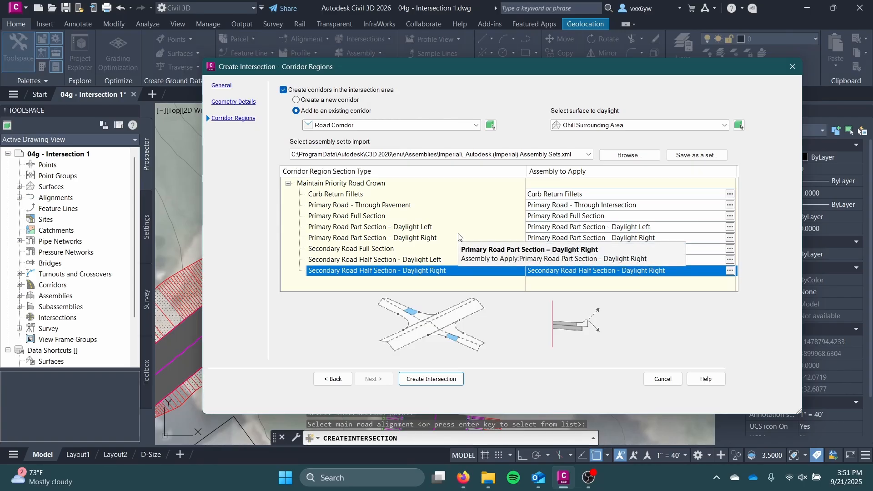
click(372, 249)
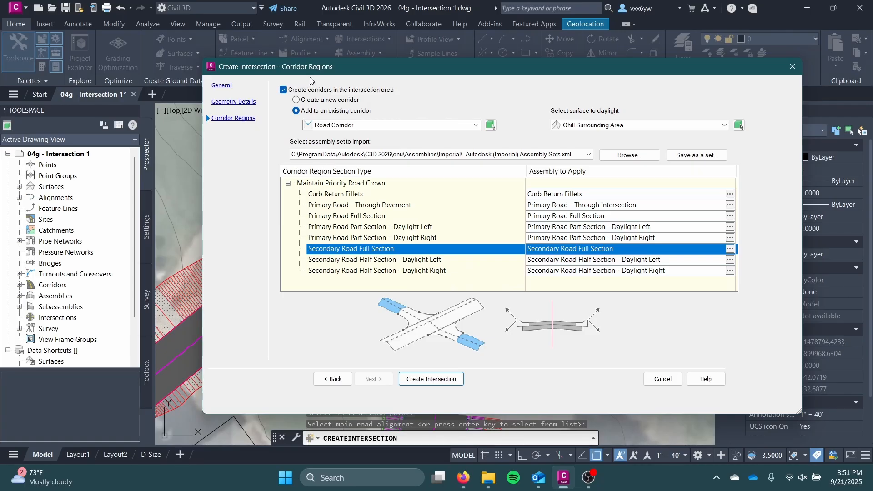
mouse_move(495, 74)
mouse_down()
mouse_move(807, 100)
mouse_move(816, 76)
mouse_up()
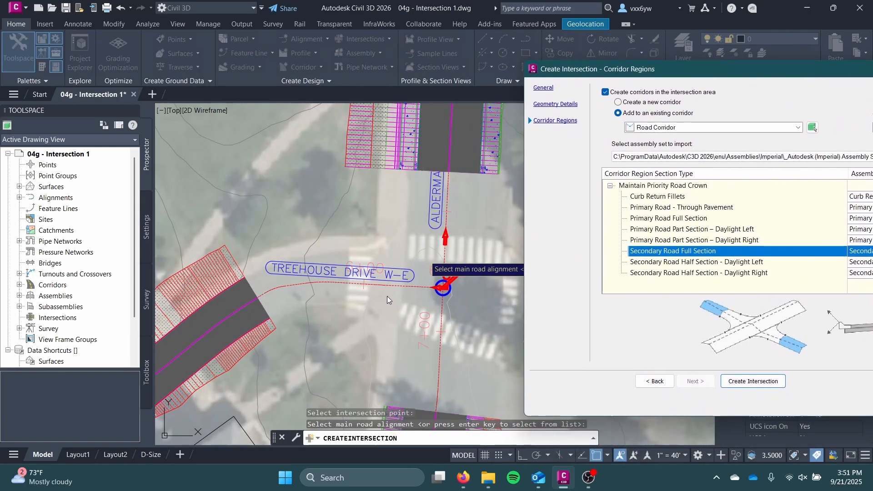
drag(575, 74, 241, 79)
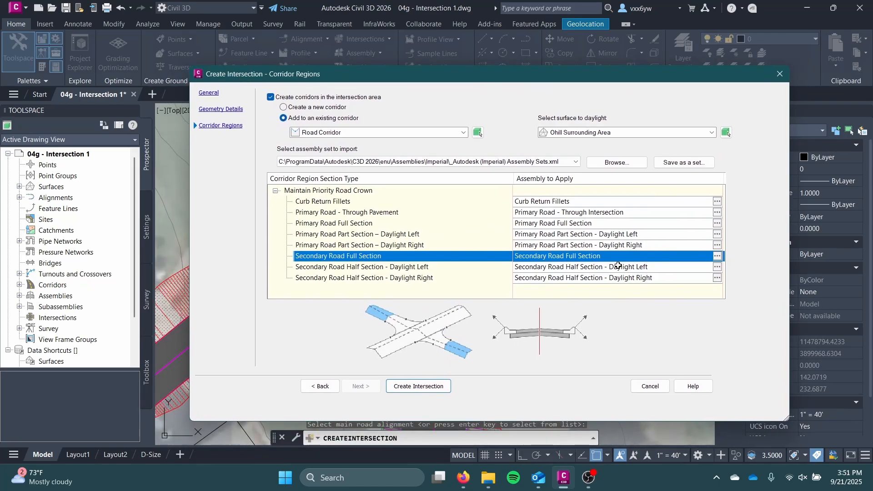
click(717, 256)
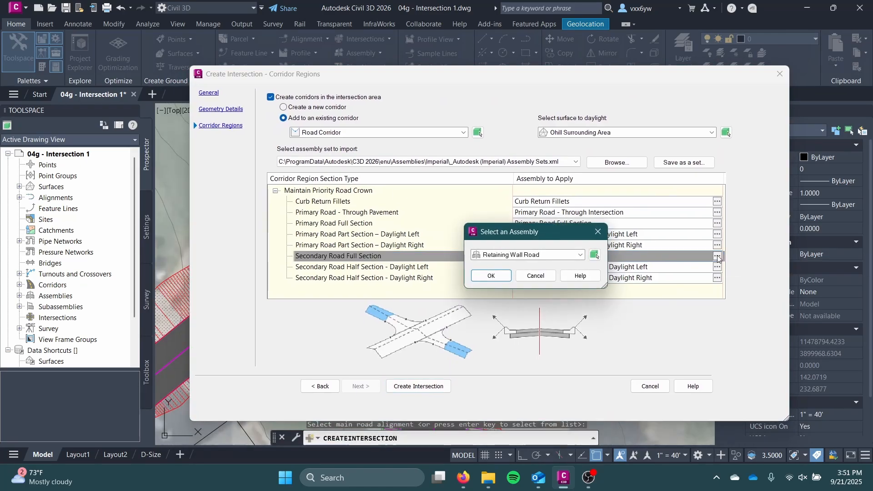
click(549, 256)
click(520, 291)
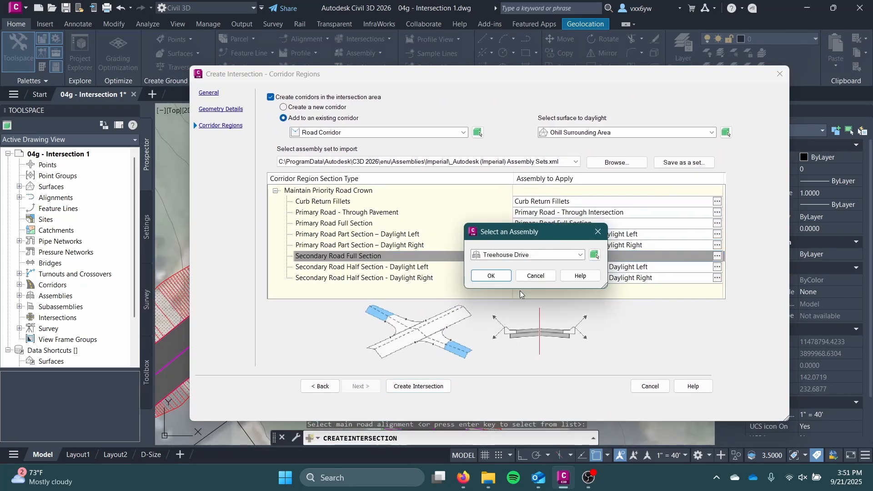
click(491, 276)
Examine the previews of the curb return, primary road and secondary road section types to see which intersection areas each one covers
click(547, 203)
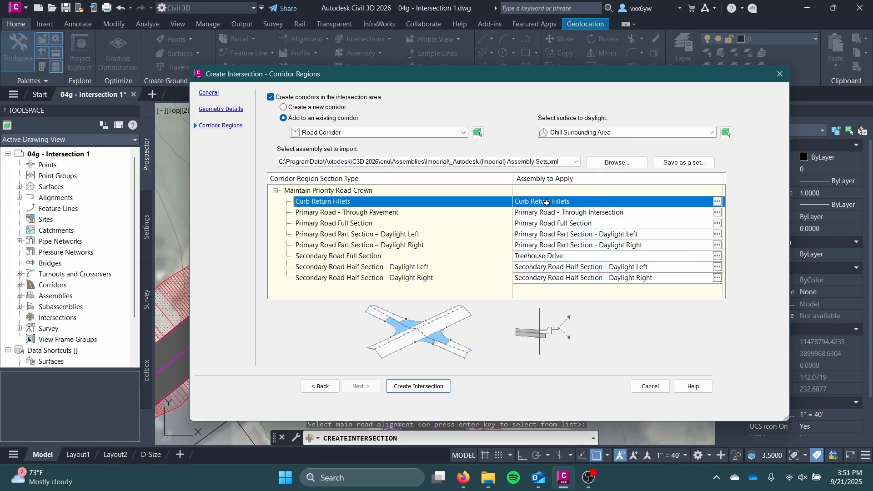
click(547, 213)
click(545, 223)
click(544, 234)
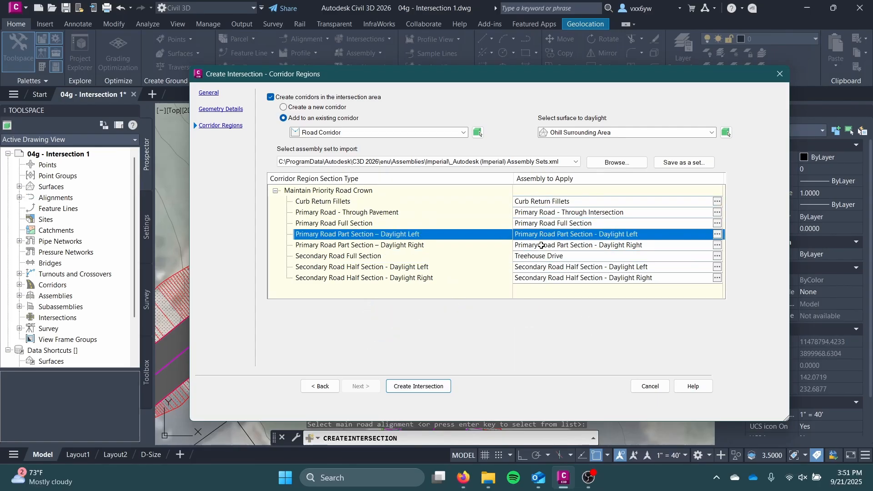
click(541, 245)
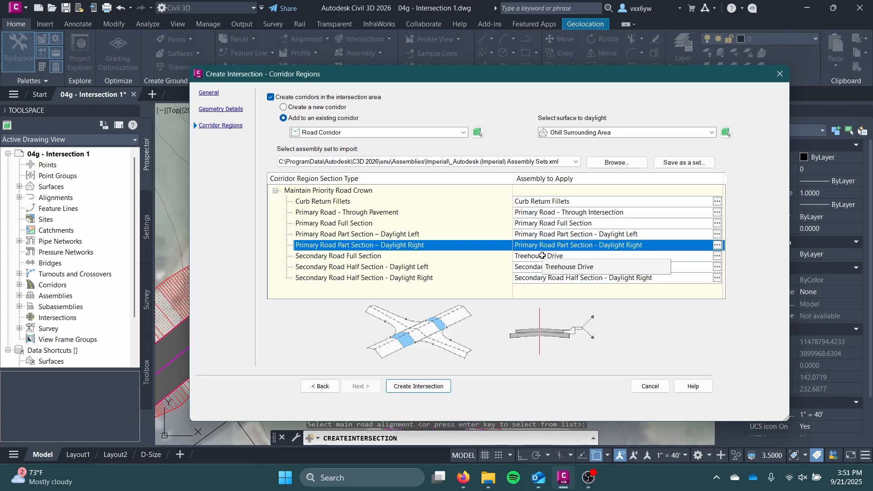
click(539, 256)
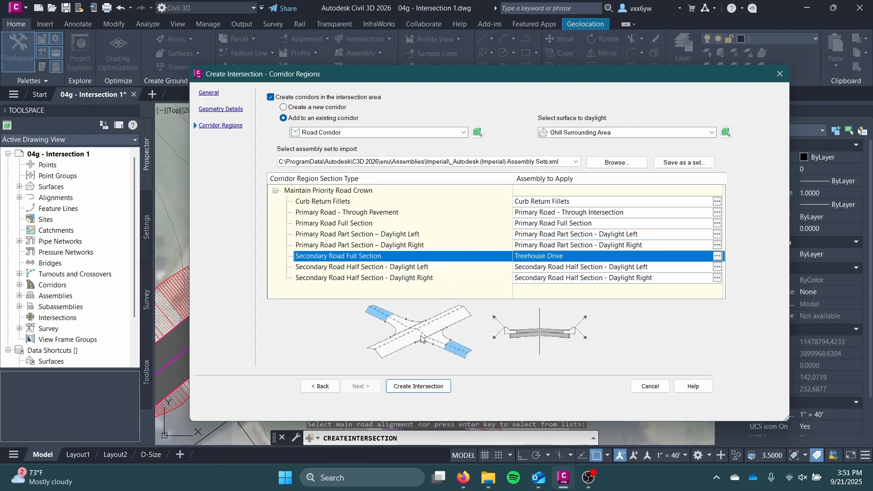
click(419, 268)
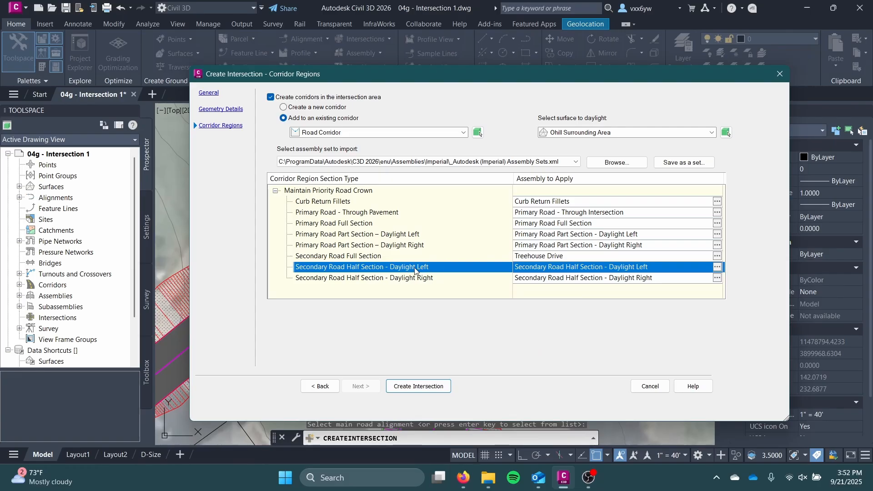
click(411, 277)
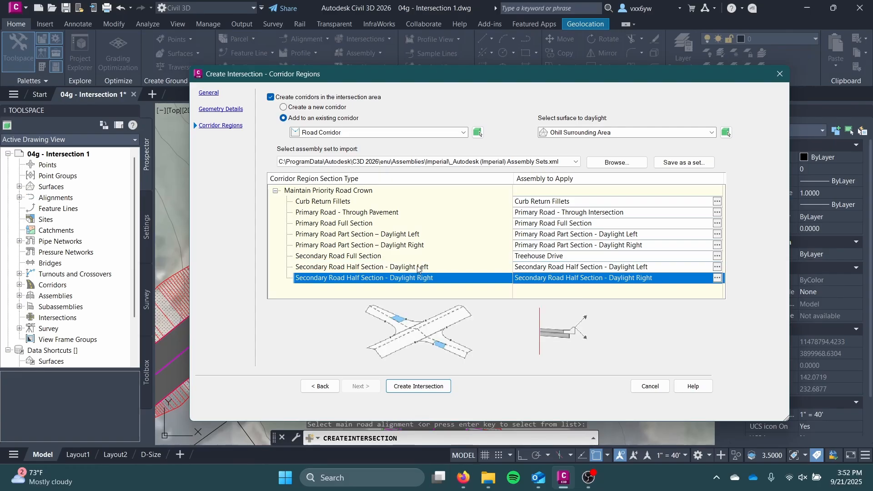
click(404, 268)
click(400, 279)
click(402, 267)
click(416, 274)
click(416, 269)
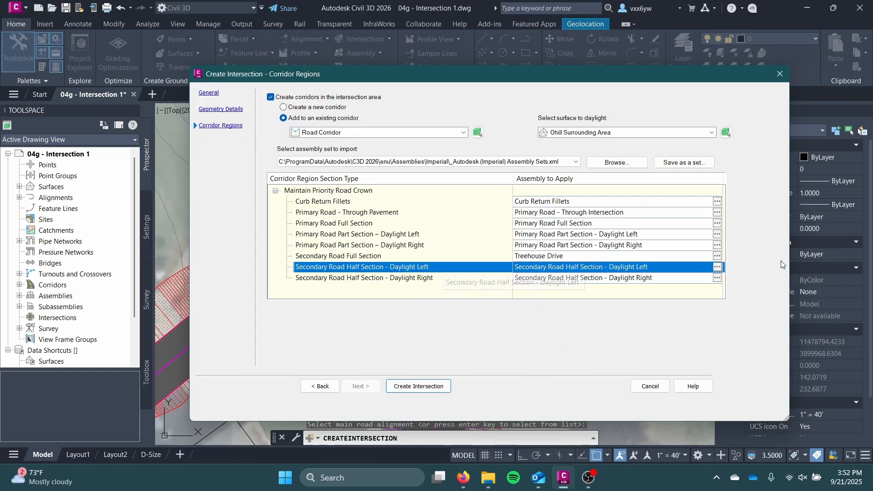
click(716, 267)
click(581, 254)
click(581, 256)
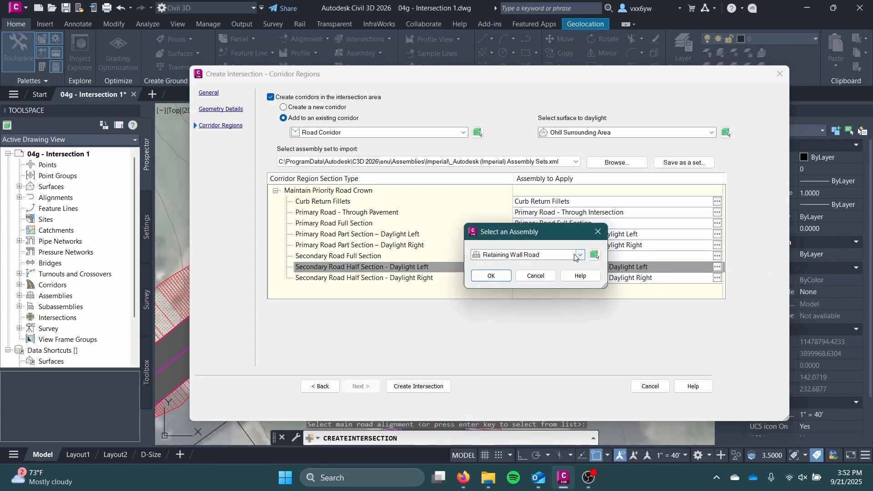
click(536, 275)
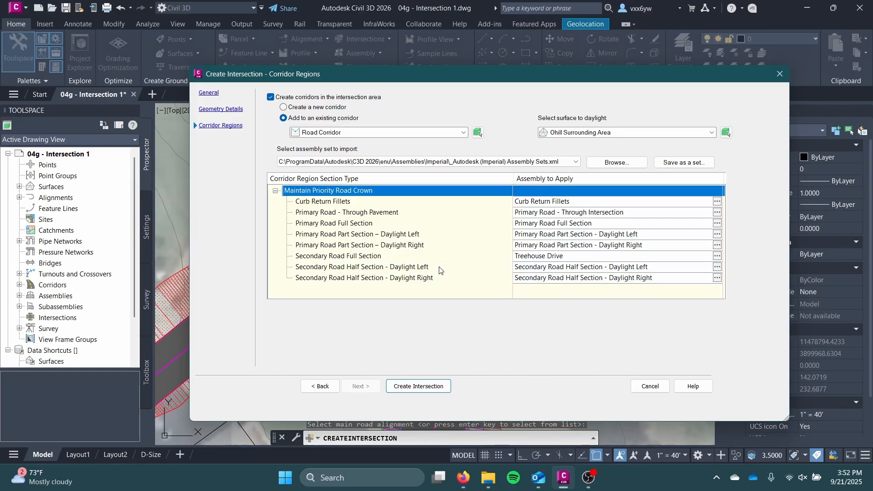
Assign the Sidewalk Road assembly to the Primary Road Full Section region type
click(438, 267)
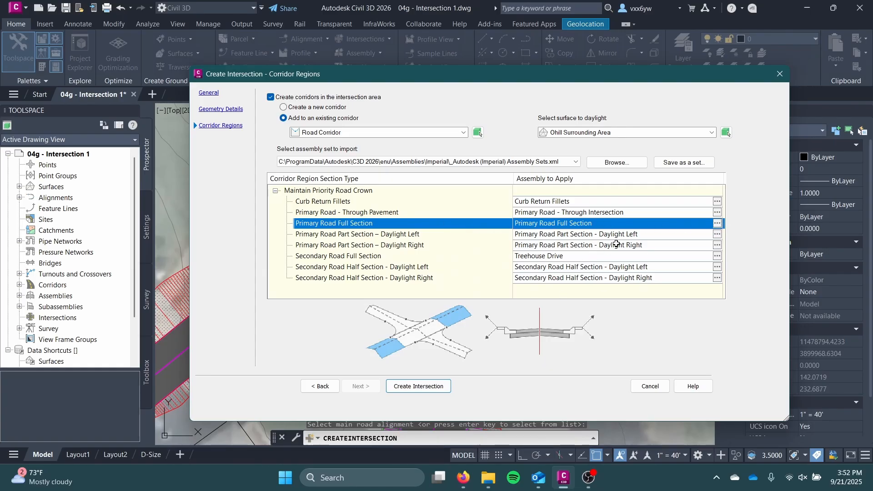
click(717, 223)
click(559, 255)
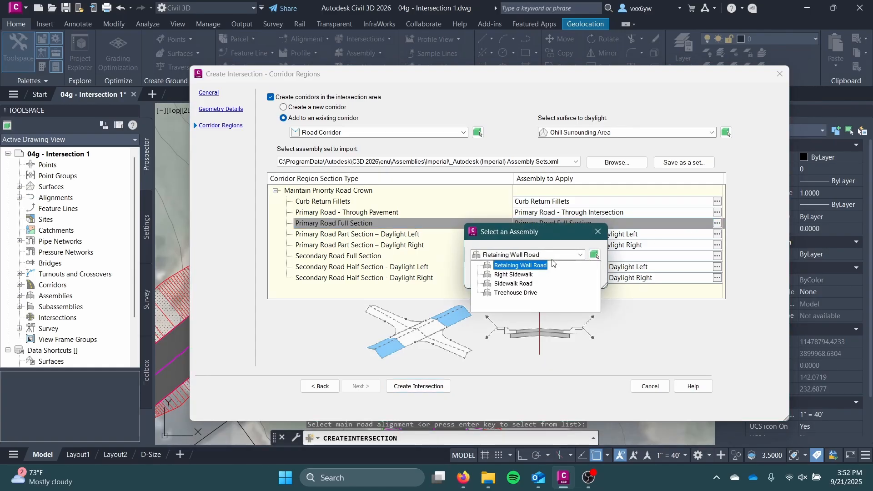
click(513, 283)
click(493, 275)
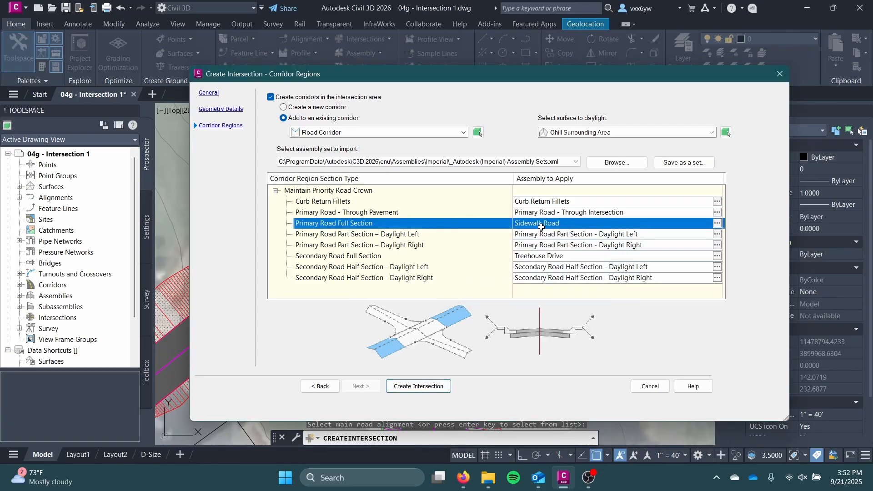
Assign the Right Sidewalk assembly to the Primary Road - Through Pavement region type
click(447, 212)
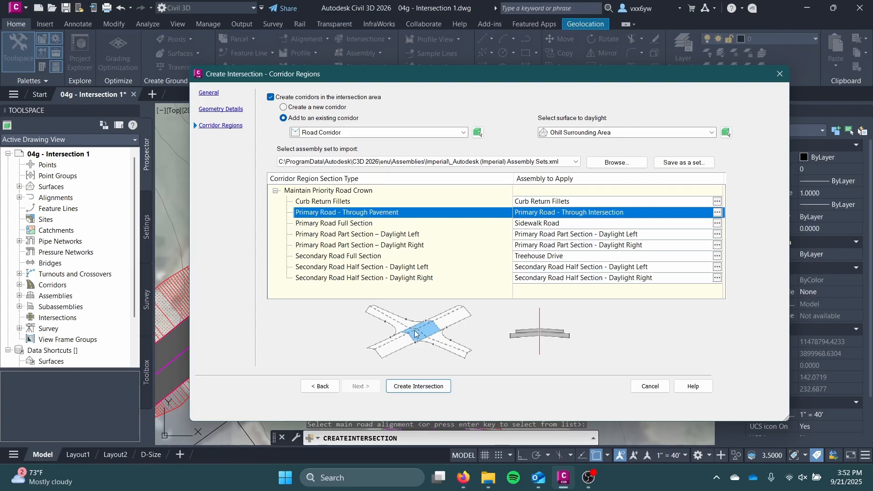
click(717, 212)
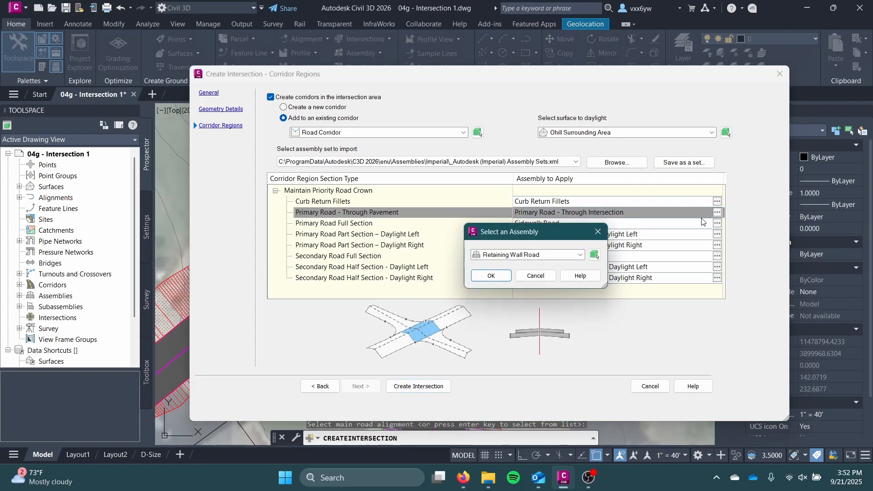
click(539, 255)
click(519, 275)
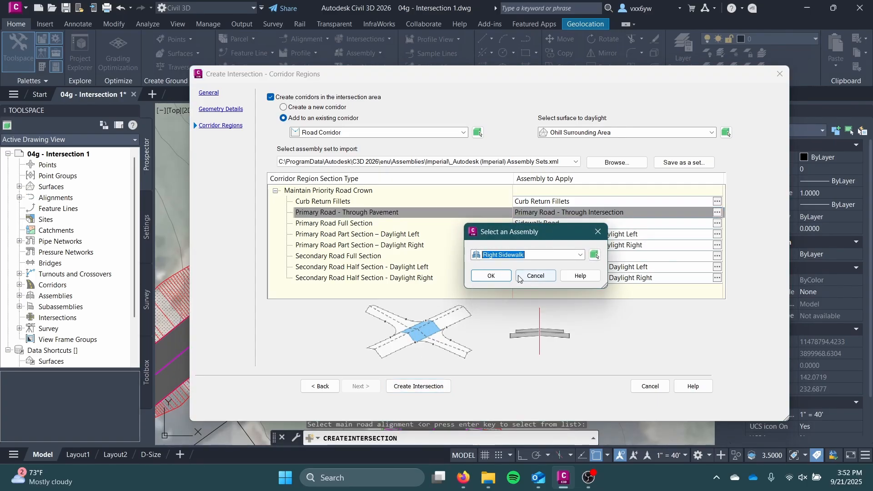
click(503, 279)
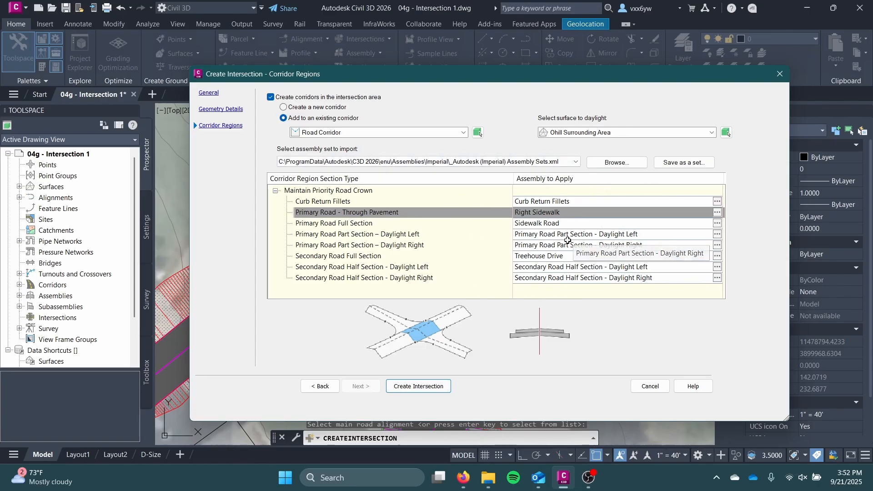
Keep the default assemblies for the remaining section types, create the intersection and dismiss the event list
click(564, 224)
click(559, 245)
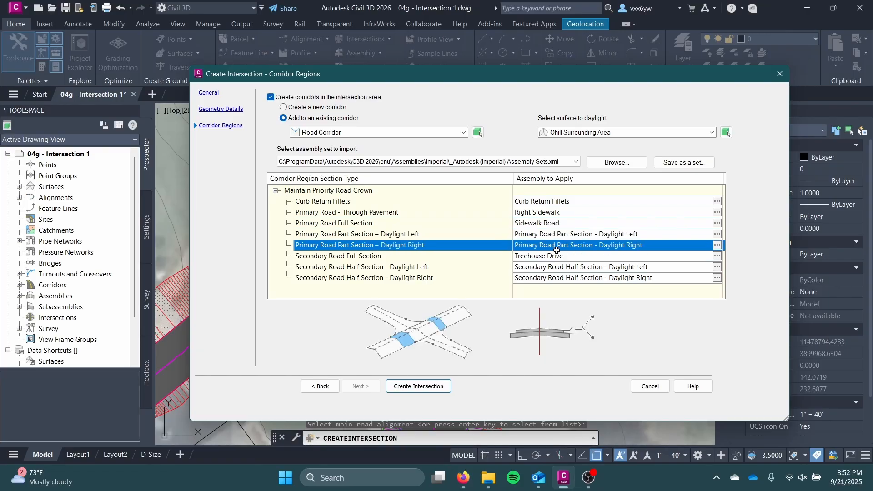
click(554, 267)
click(553, 277)
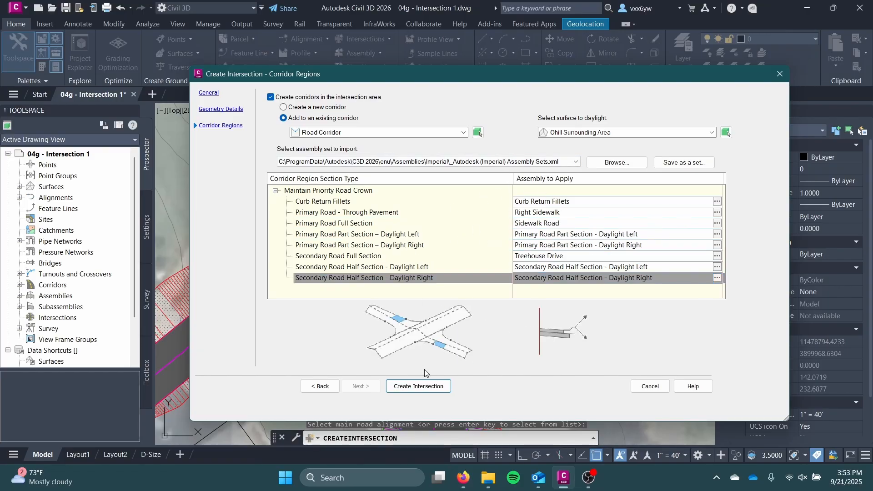
click(419, 387)
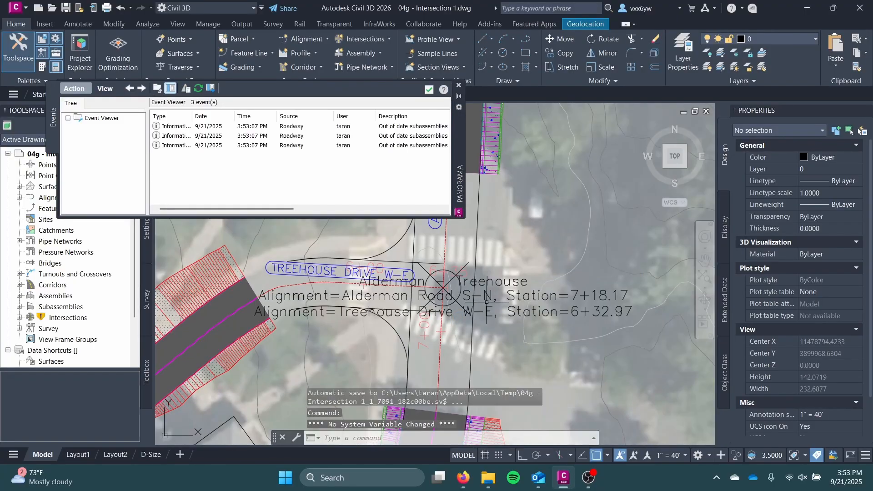
scroll(464, 341, down, 2)
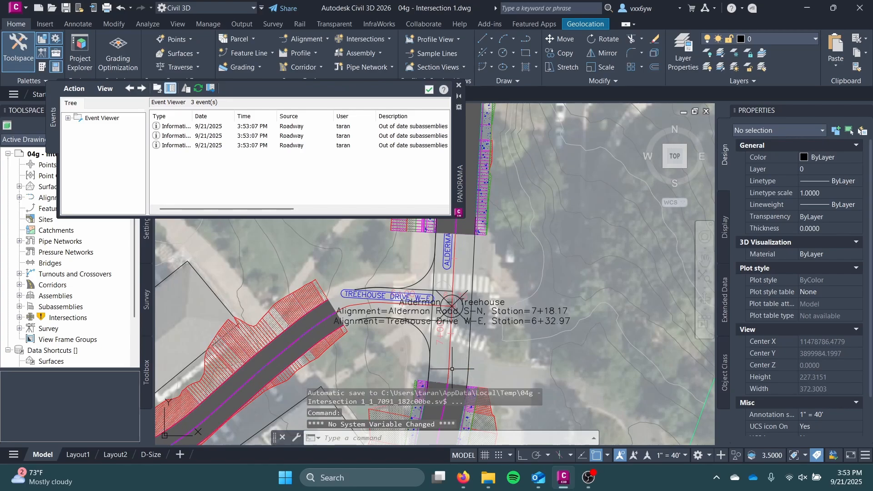
middle_drag(453, 369, 502, 341)
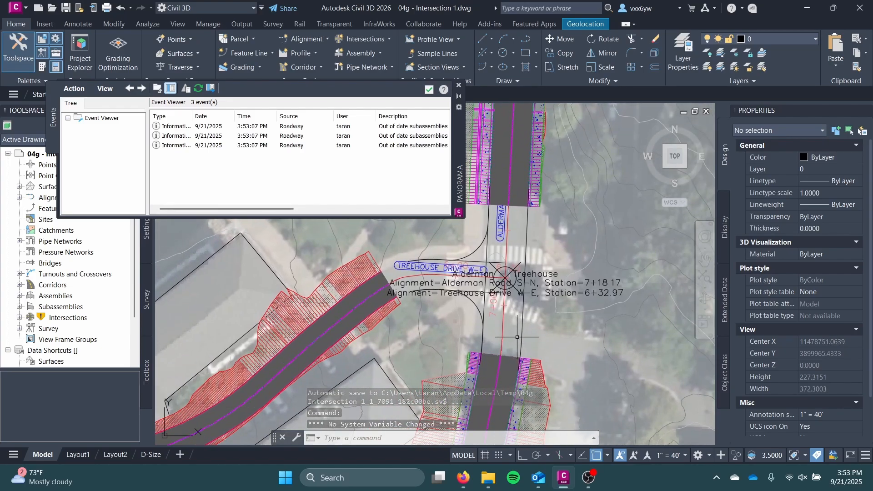
click(459, 86)
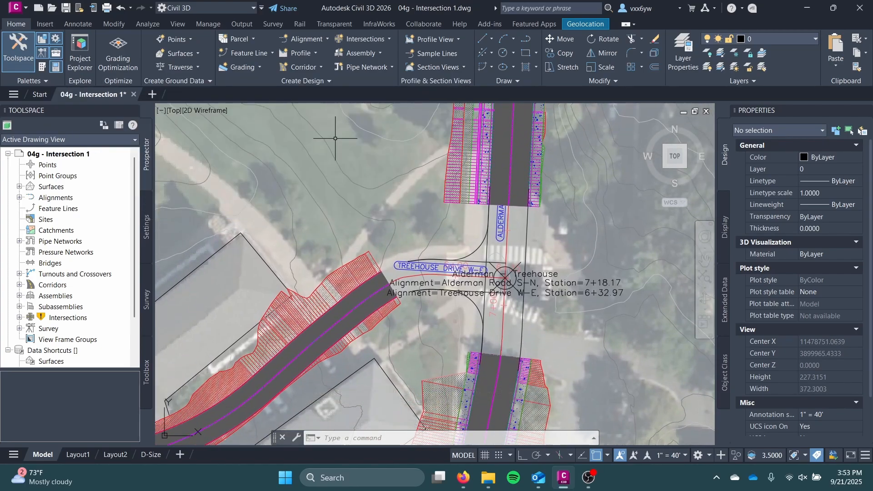
Update the regions of the Alderman - Treehouse intersection and rebuild its corridor, continuing with the update
scroll(430, 241, up, 2)
scroll(475, 238, down, 2)
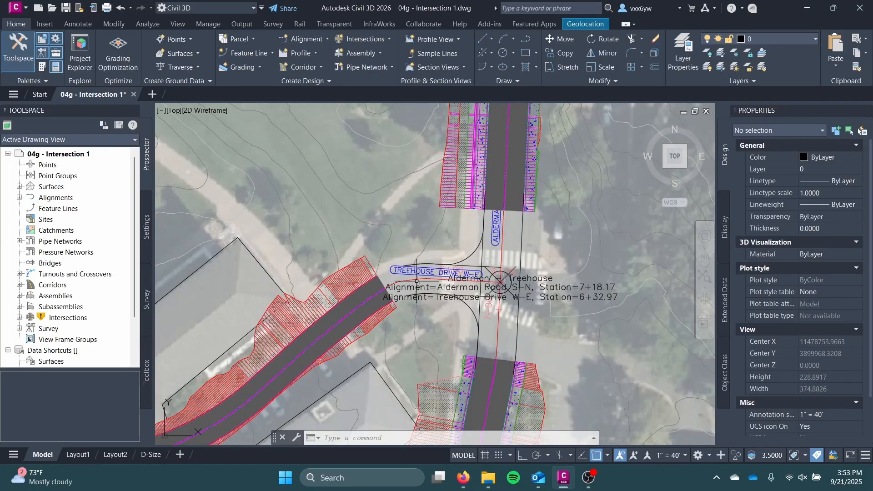
click(19, 317)
right_click(66, 319)
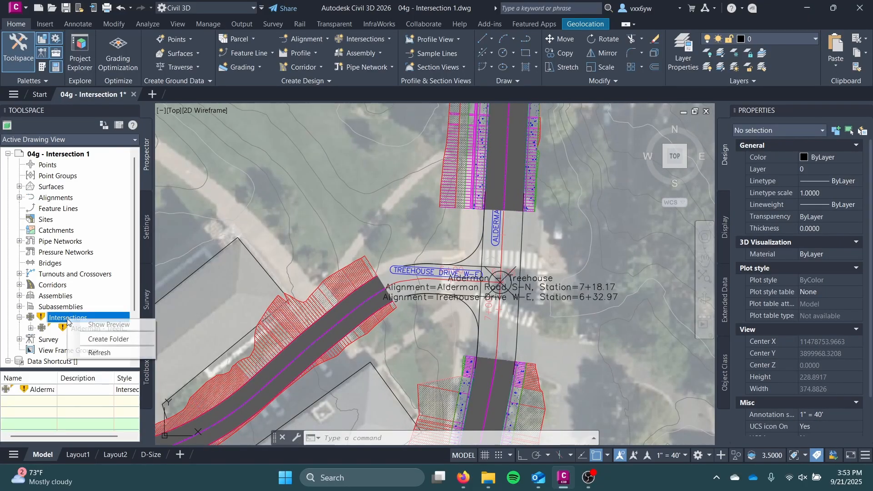
click(74, 331)
right_click(75, 330)
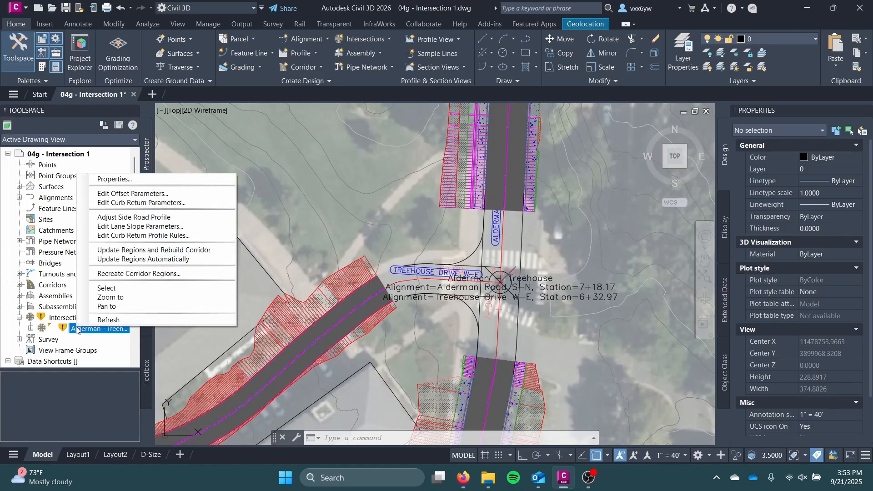
click(130, 252)
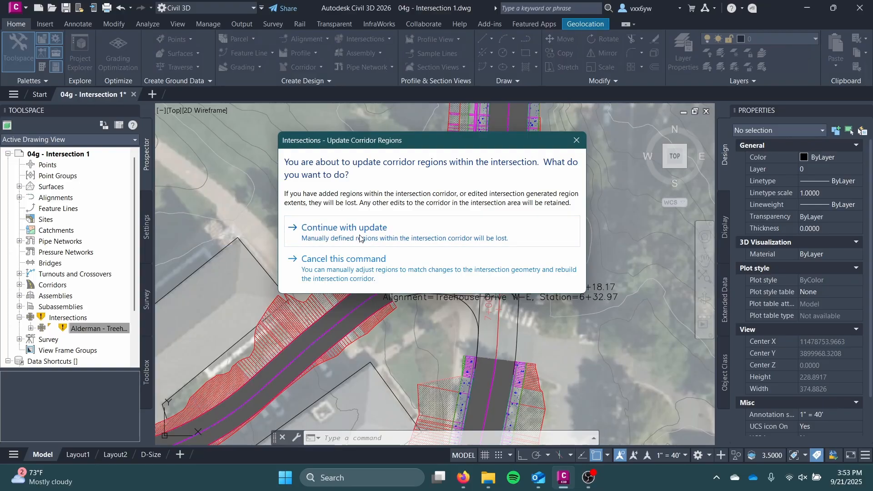
click(360, 236)
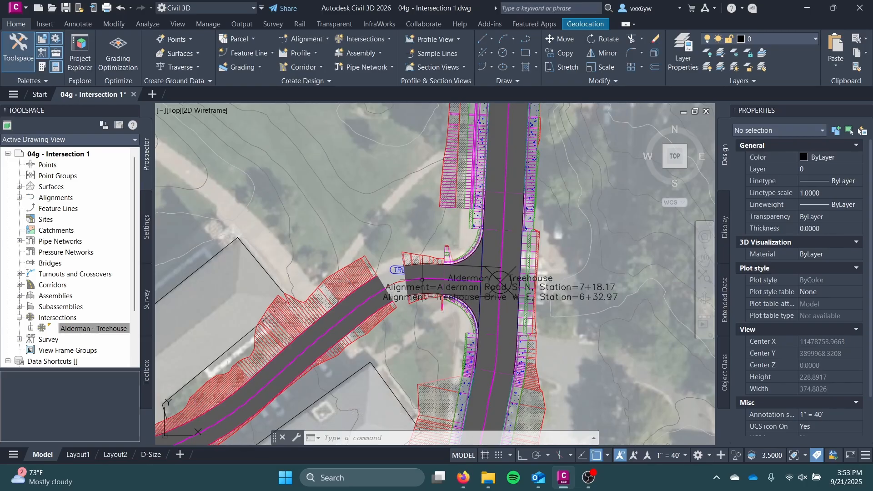
Select the Road Corridor at the Alderman - Treehouse intersection and open it in the Object Viewer
scroll(504, 295, up, 5)
click(465, 322)
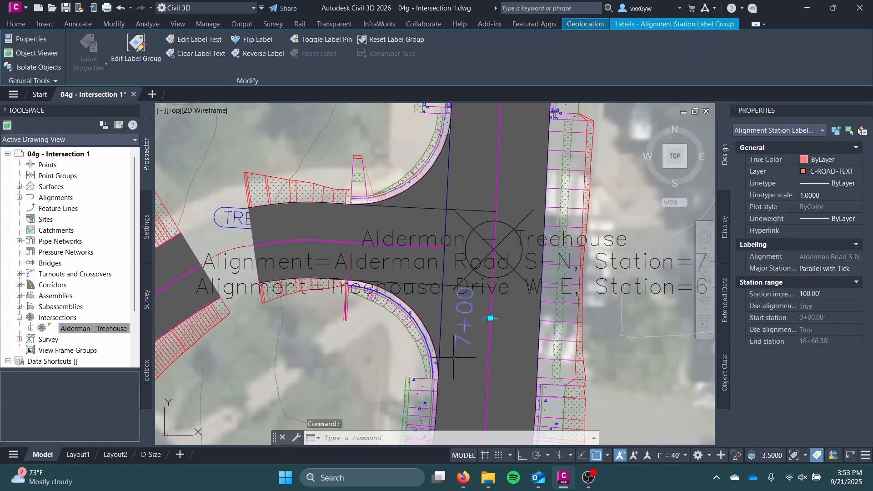
scroll(453, 358, down, 4)
scroll(455, 348, up, 3)
key(Escape)
click(438, 252)
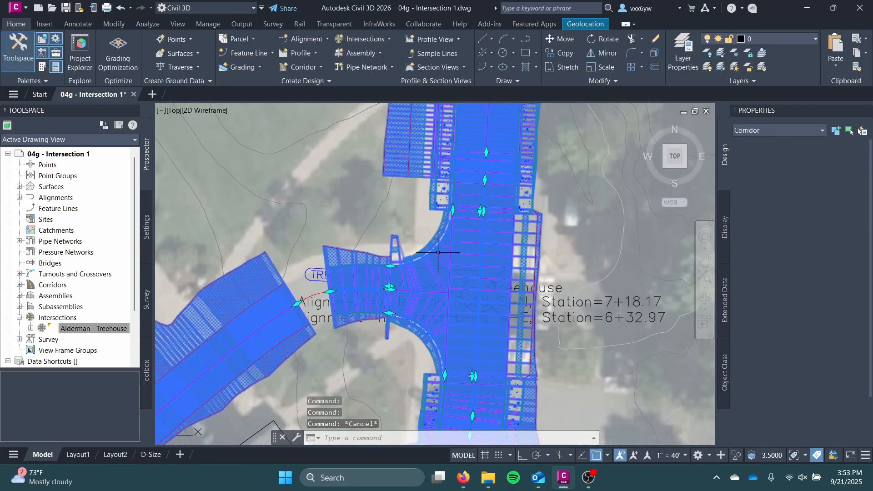
right_click(438, 252)
click(512, 277)
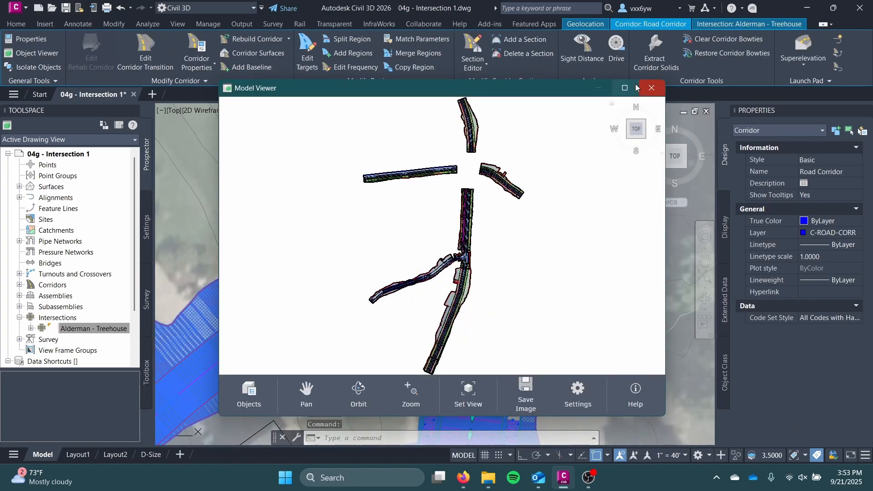
click(628, 88)
Examine the intersection in 3D, comparing the through-pavement side slope with the sidewalk sections on either side of it
scroll(460, 265, up, 5)
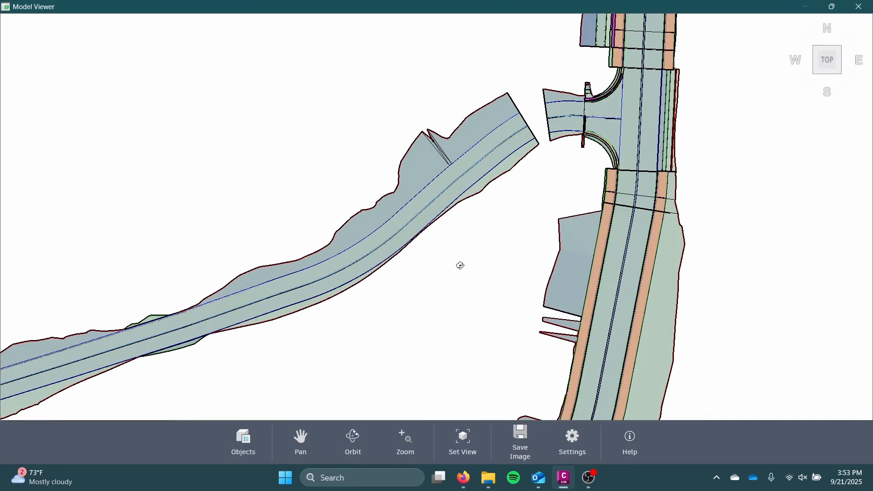
drag(590, 242, 614, 178)
scroll(595, 122, up, 5)
drag(596, 120, 579, 90)
middle_drag(579, 90, 470, 267)
scroll(480, 258, down, 3)
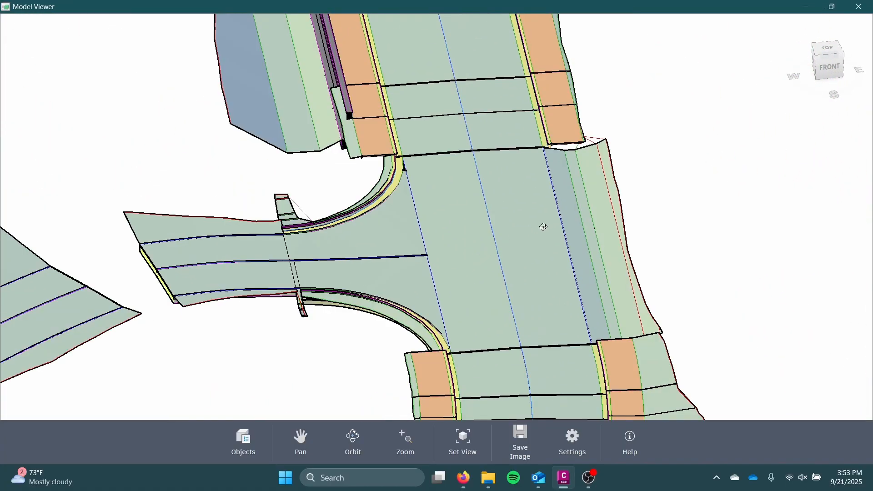
mouse_move(545, 228)
mouse_down()
mouse_move(478, 225)
mouse_move(541, 226)
mouse_move(544, 243)
mouse_move(577, 238)
mouse_move(583, 226)
mouse_move(520, 209)
mouse_move(535, 224)
mouse_up()
scroll(528, 206, up, 5)
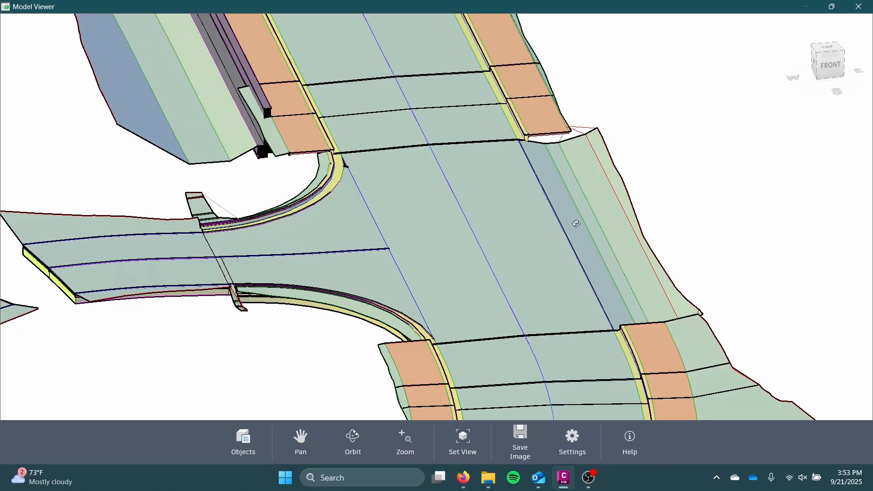
mouse_move(577, 224)
mouse_down()
mouse_move(532, 219)
mouse_move(584, 215)
mouse_up()
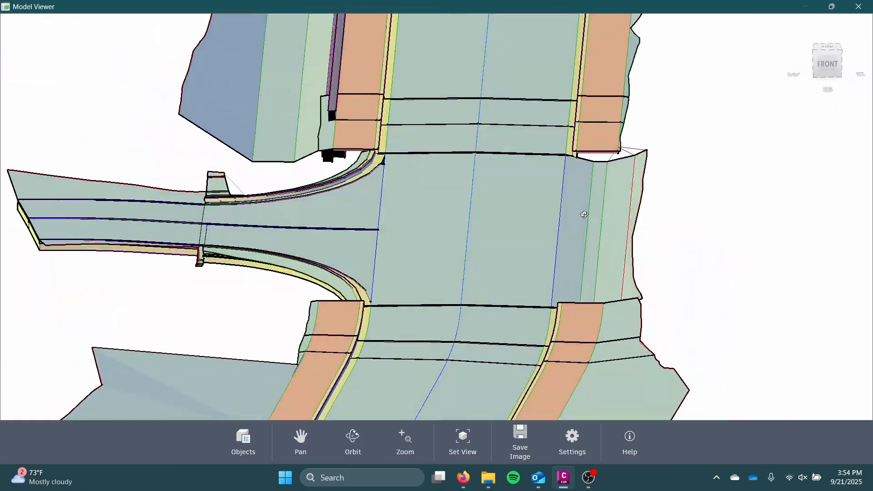
Examine the curb returns where they meet the sidewalks and the overall corridor, close the Object Viewer and deselect the corridor
drag(370, 225, 502, 197)
drag(501, 197, 614, 205)
scroll(503, 280, up, 4)
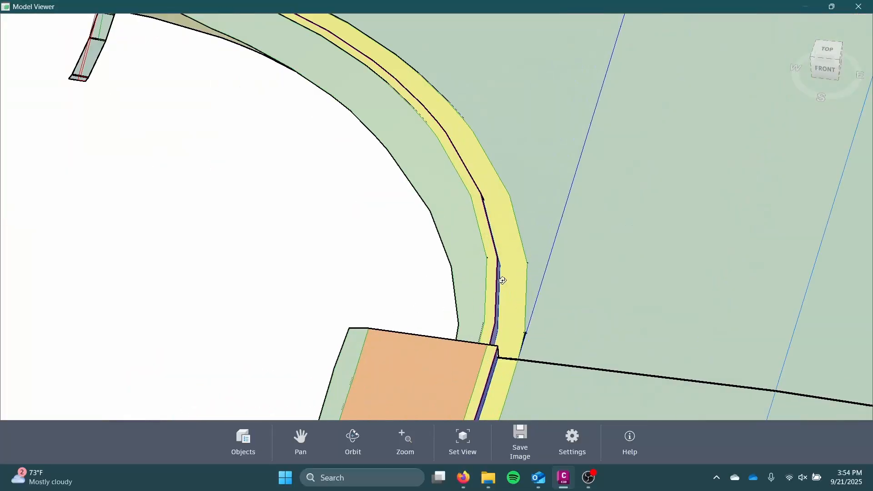
drag(503, 281, 490, 201)
scroll(503, 198, up, 7)
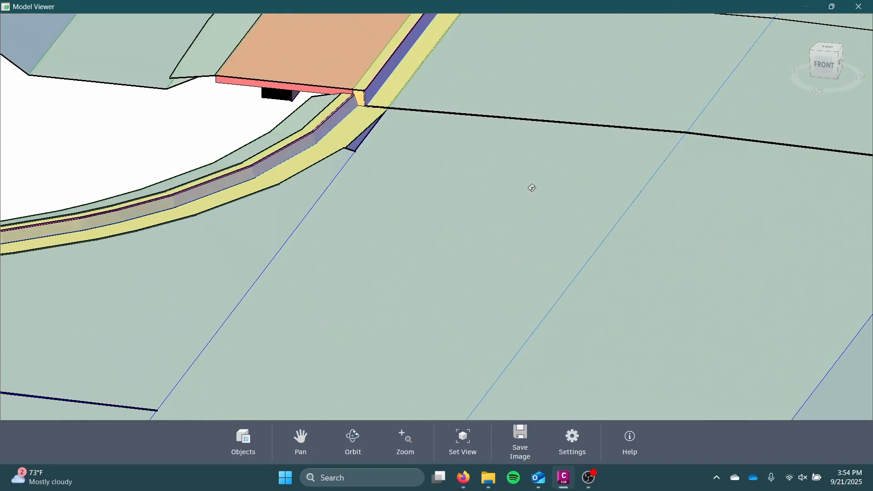
scroll(533, 188, down, 10)
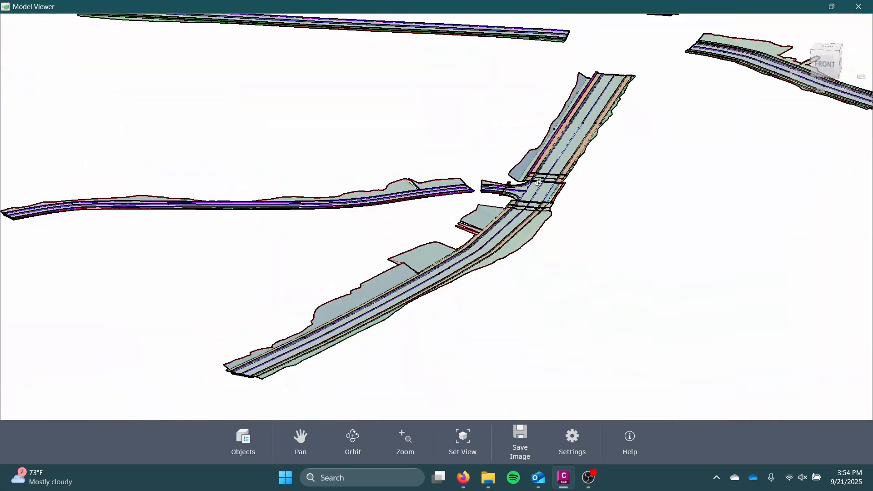
drag(540, 183, 541, 196)
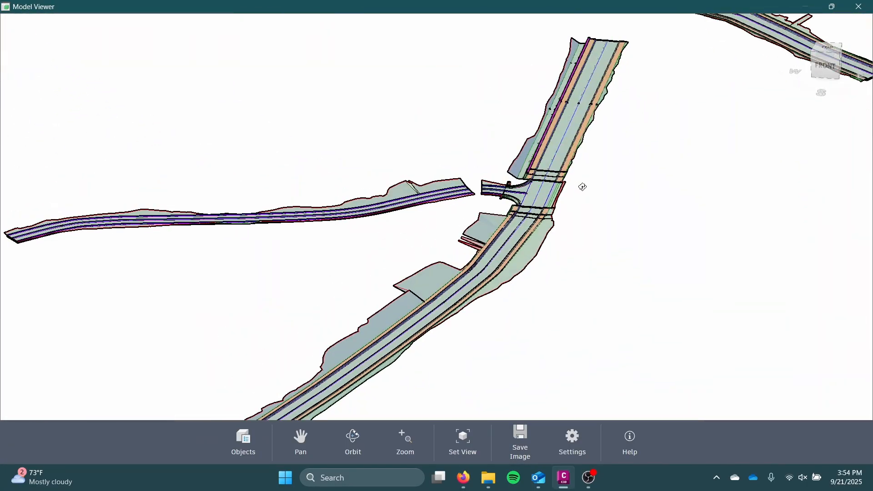
click(870, 12)
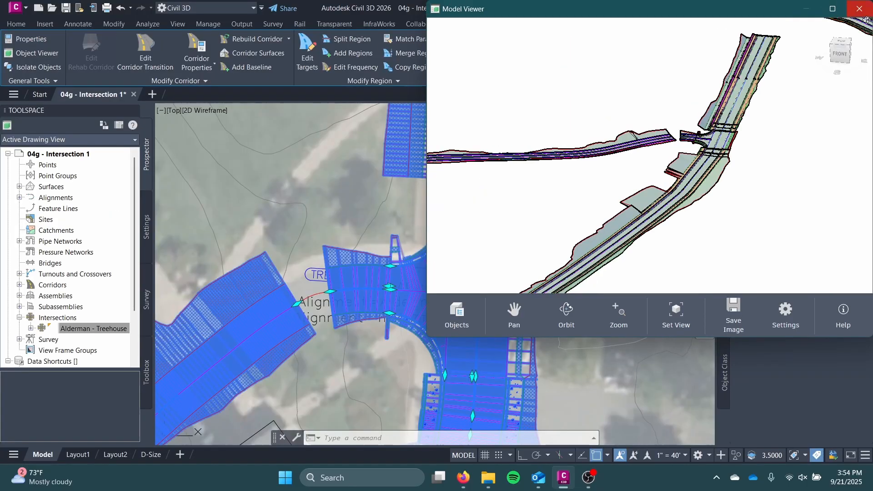
click(851, 9)
scroll(552, 282, down, 2)
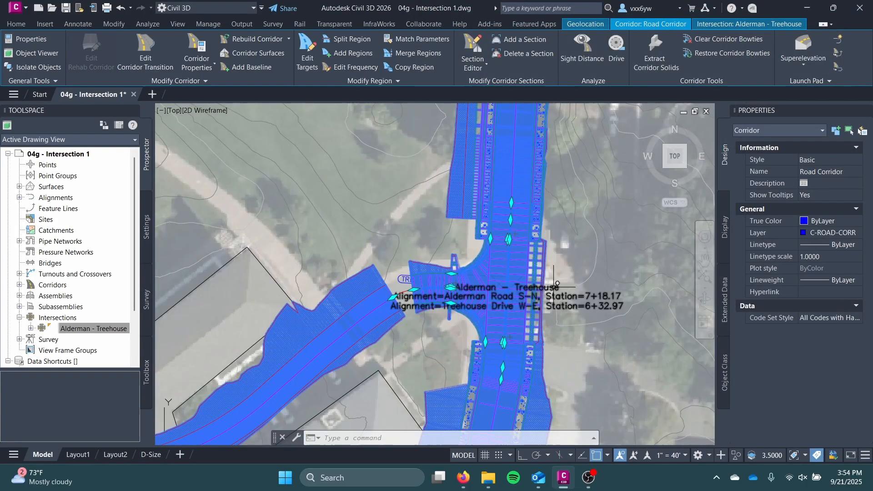
key(Escape)
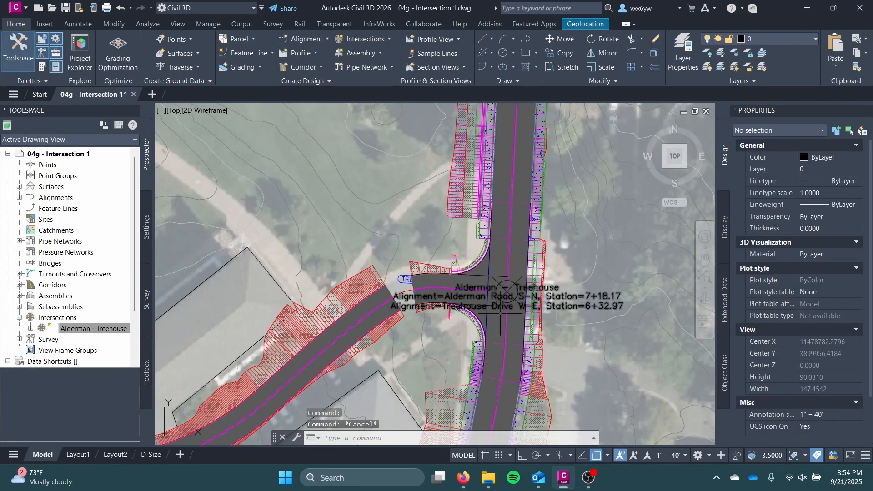
Extend the east end of the Treehouse Drive corridor region across the gap to the start of the intersection region
scroll(501, 314, up, 2)
scroll(502, 323, down, 2)
click(506, 336)
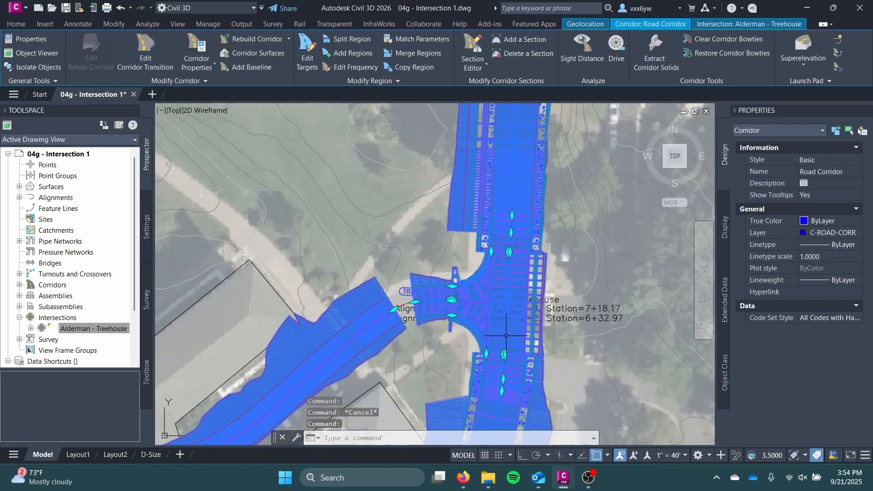
scroll(502, 324, up, 4)
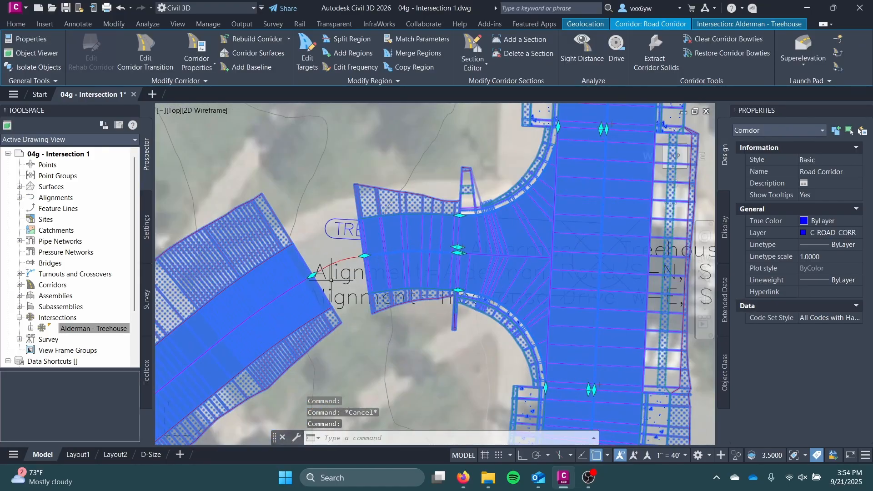
scroll(331, 281, up, 3)
scroll(331, 281, down, 3)
mouse_move(374, 233)
middle_down()
mouse_move(389, 304)
mouse_move(499, 248)
mouse_move(341, 318)
middle_up()
scroll(500, 250, up, 3)
scroll(494, 258, down, 5)
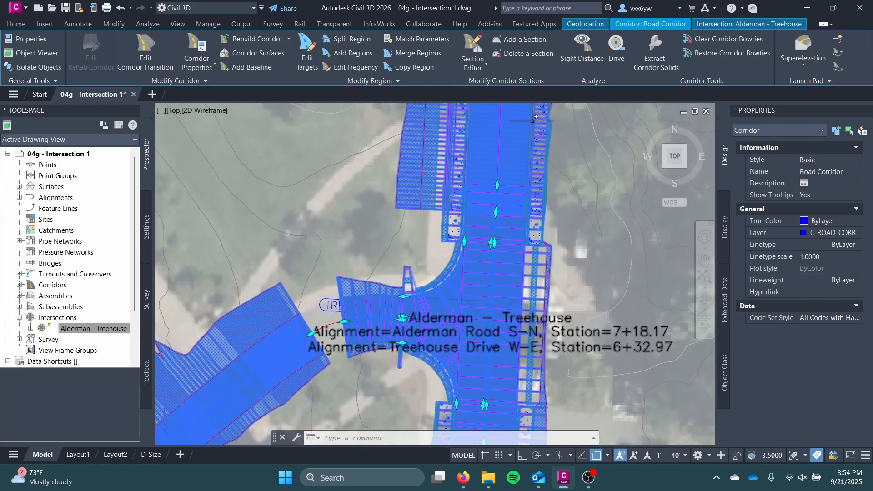
scroll(495, 246, down, 2)
middle_drag(495, 251, 450, 347)
middle_drag(456, 255, 454, 303)
mouse_move(462, 384)
middle_down()
mouse_move(528, 172)
mouse_move(571, 241)
middle_up()
scroll(489, 282, up, 7)
middle_drag(421, 281, 547, 209)
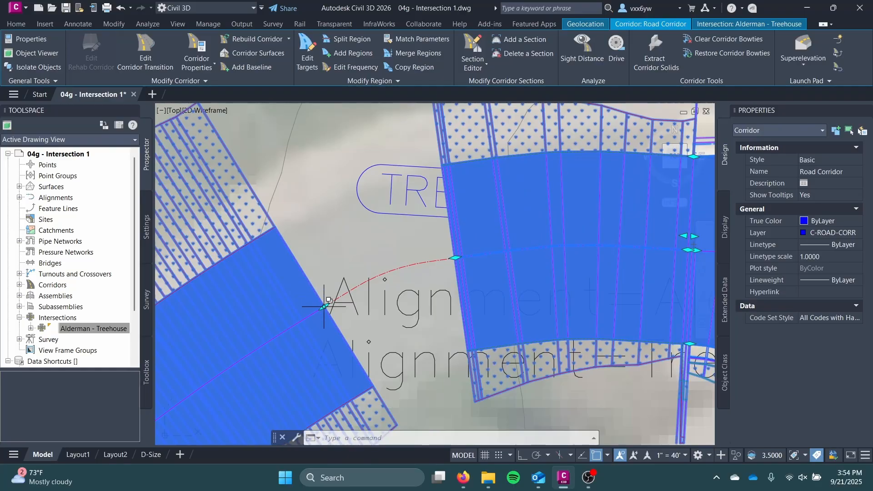
click(328, 301)
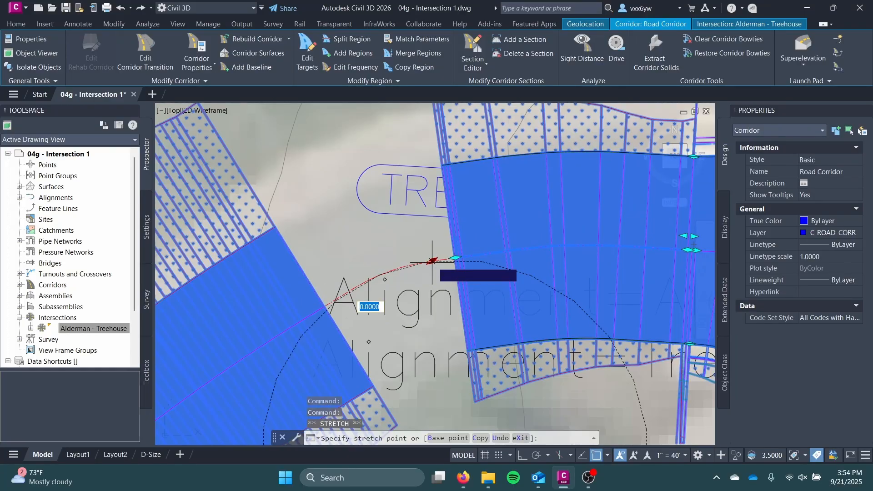
click(455, 257)
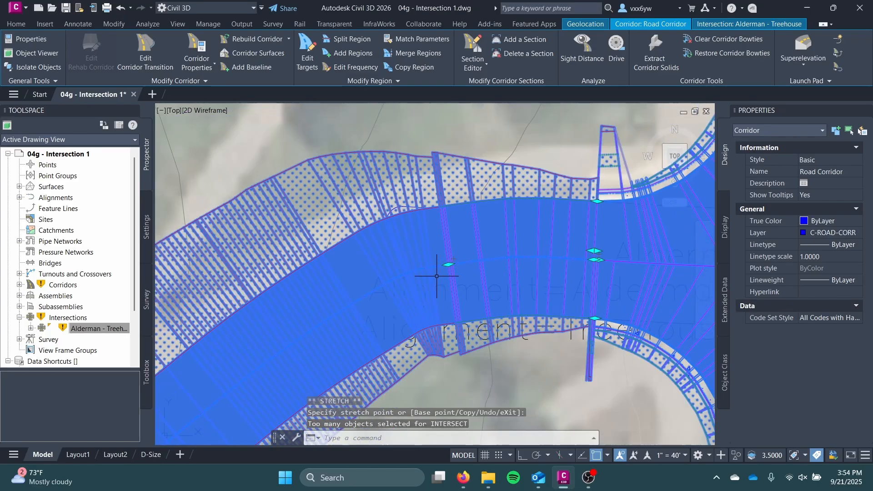
key(Escape)
scroll(461, 268, up, 5)
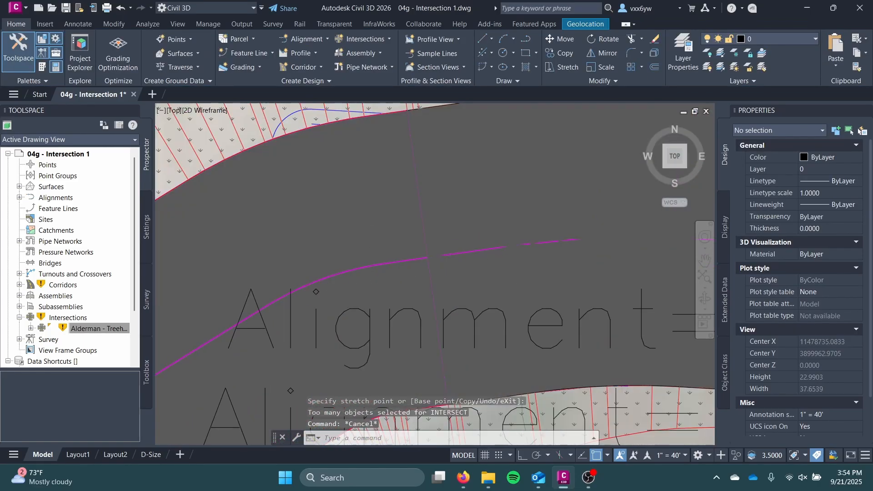
scroll(447, 273, down, 2)
middle_drag(465, 274, 304, 174)
scroll(320, 178, down, 2)
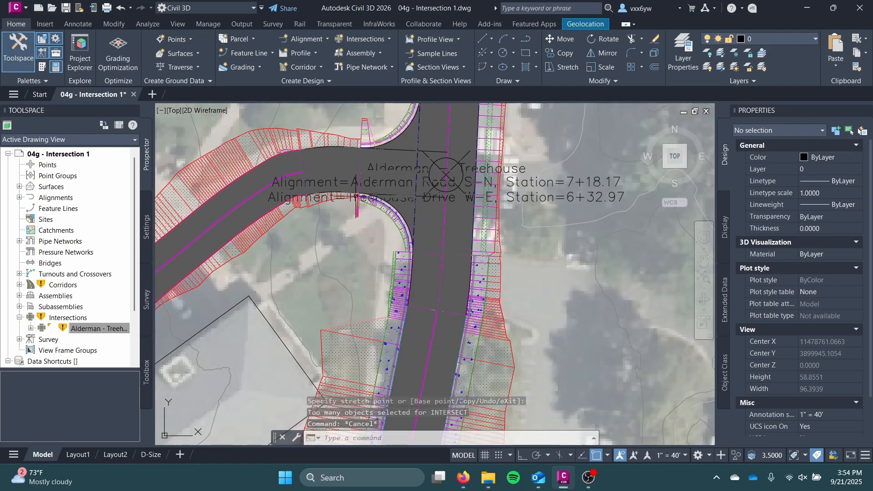
scroll(357, 197, up, 6)
click(389, 160)
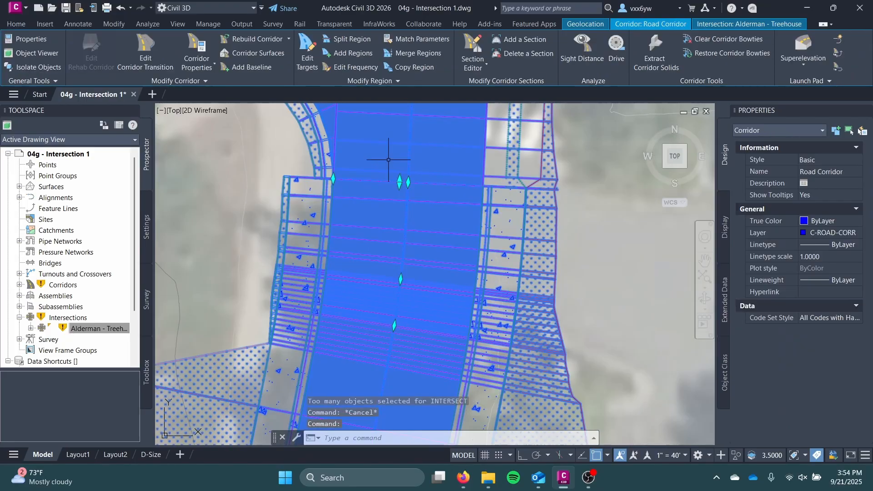
key(Escape)
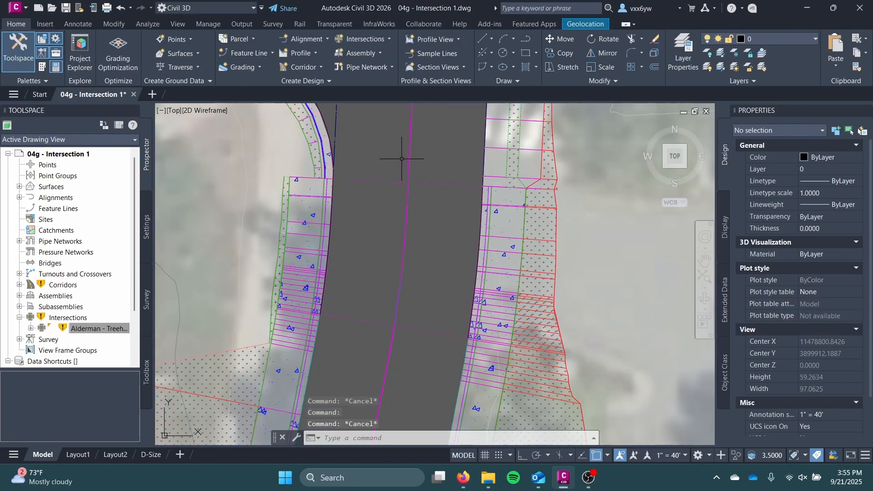
Stretch the south boundary of the Alderman Road through-pavement region southward to the next region grip, replacing the sidewalk section between
scroll(389, 213, down, 2)
middle_drag(389, 214, 406, 271)
scroll(405, 271, up, 1)
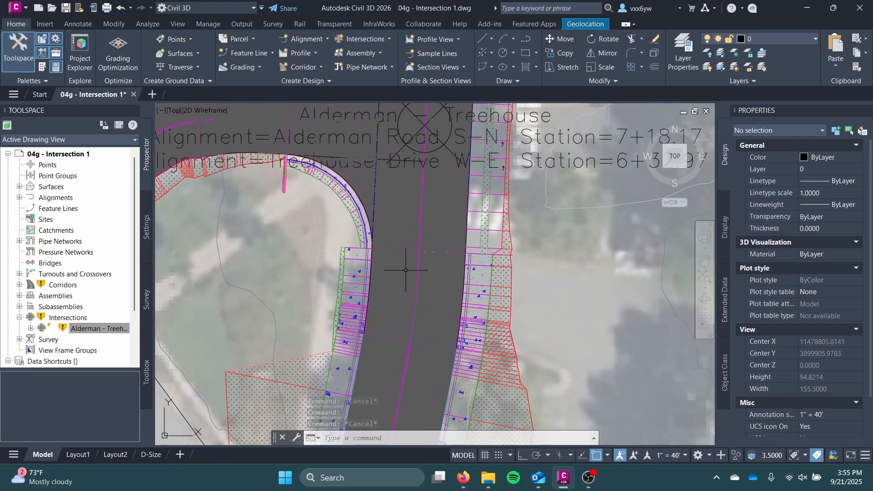
scroll(417, 224, down, 3)
click(415, 223)
scroll(415, 222, up, 4)
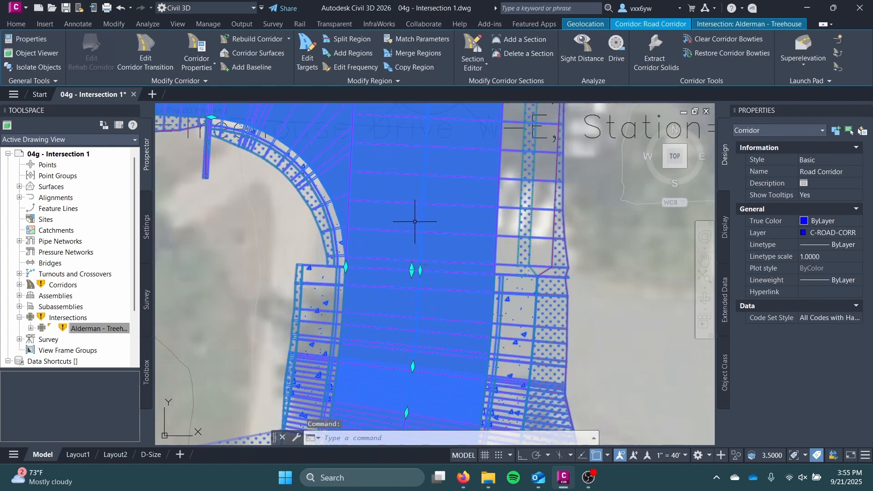
scroll(430, 281, down, 2)
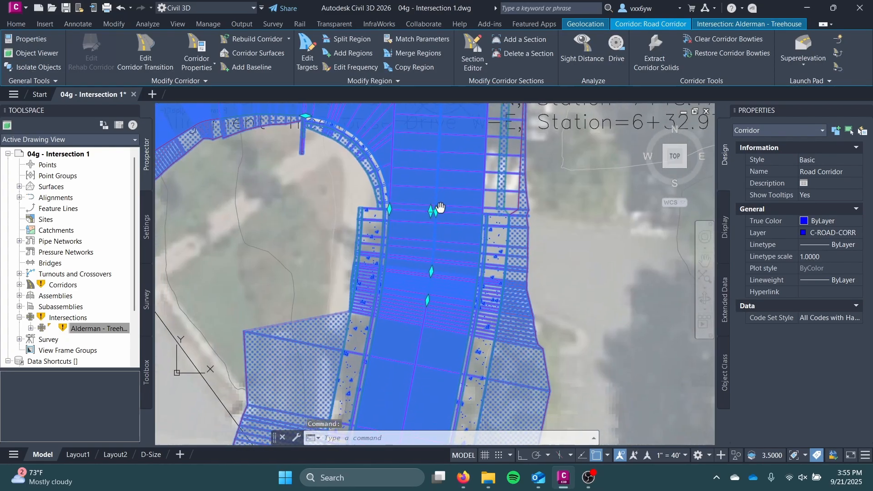
click(422, 322)
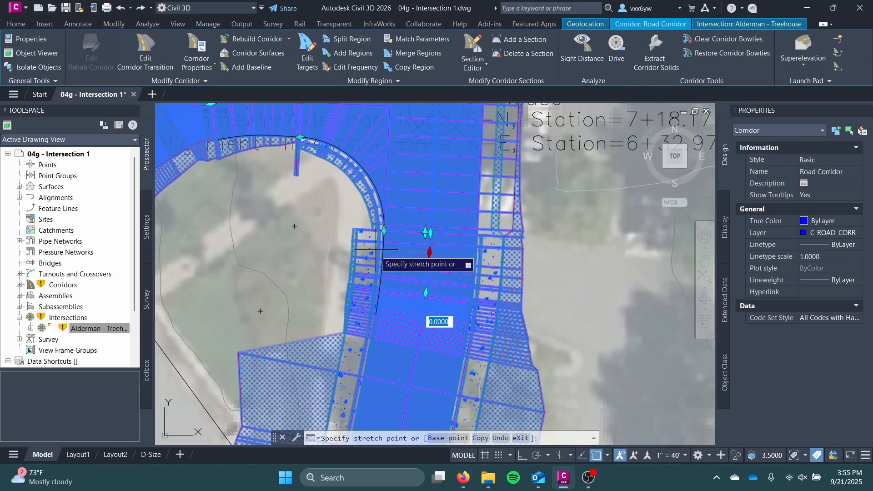
key(Escape)
scroll(410, 264, up, 2)
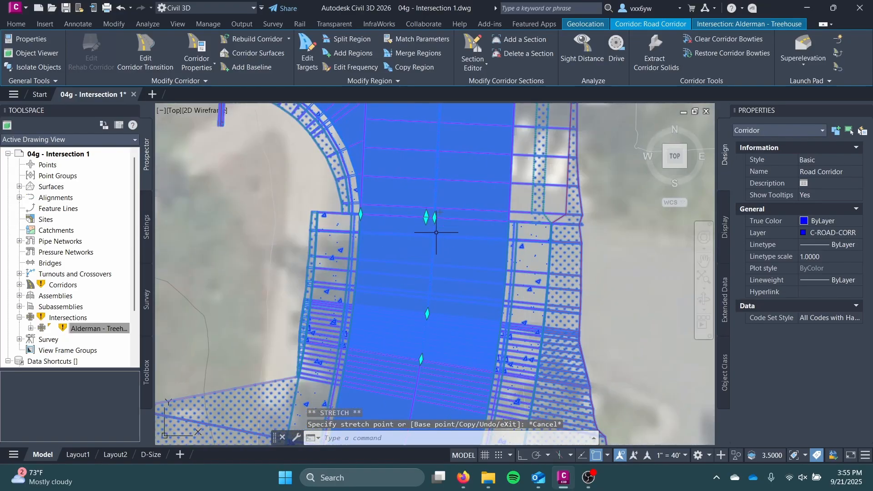
click(427, 217)
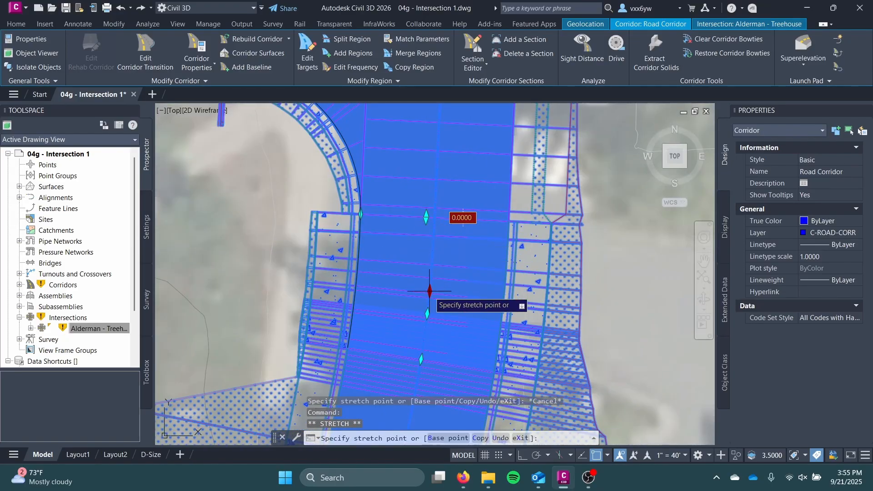
click(427, 313)
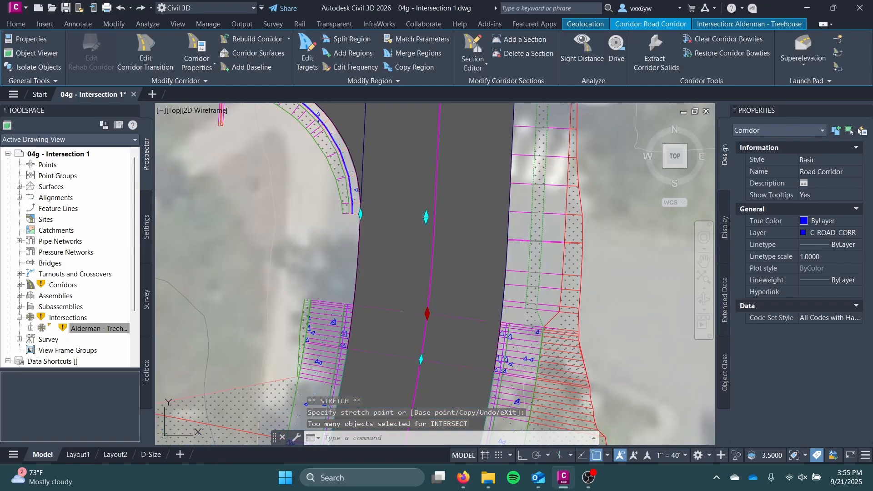
key(Escape)
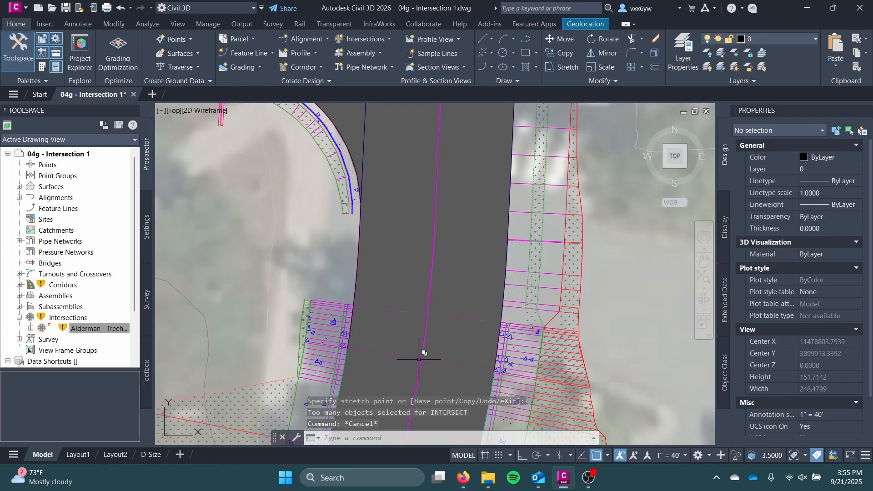
Extend the north end of the Alderman Road region south of the intersection to the through-pavement region's south boundary
click(419, 359)
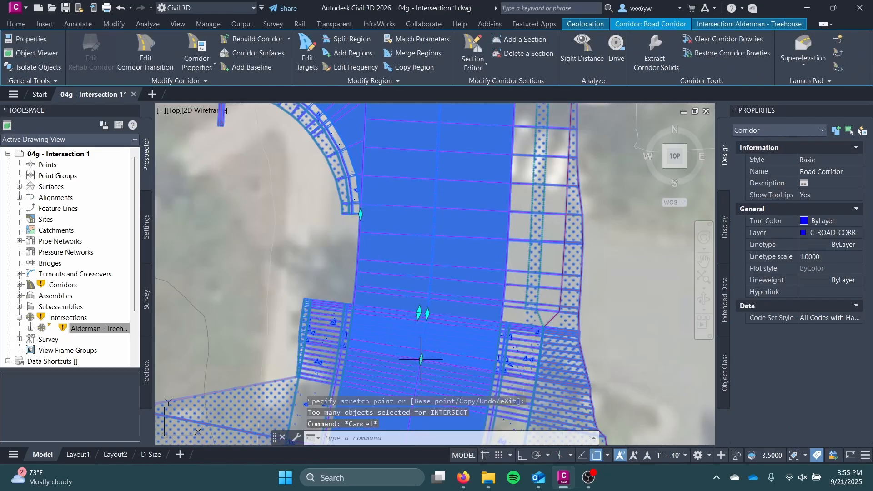
click(427, 314)
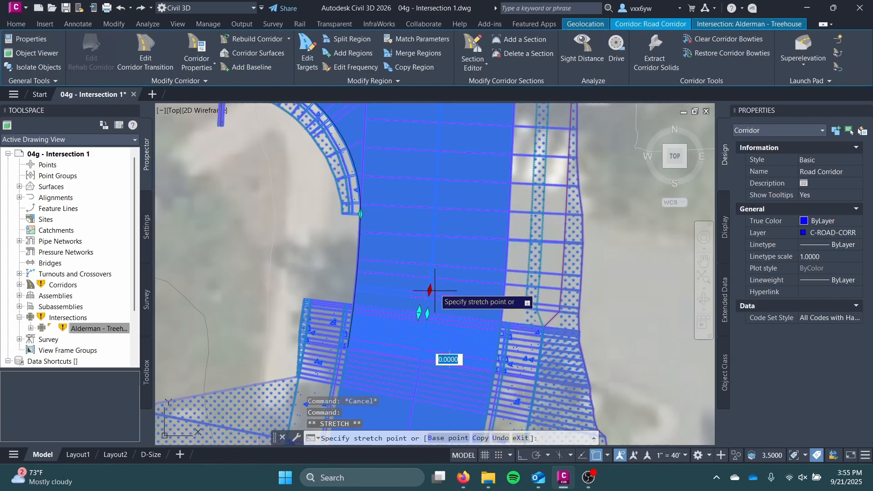
click(427, 313)
key(Escape)
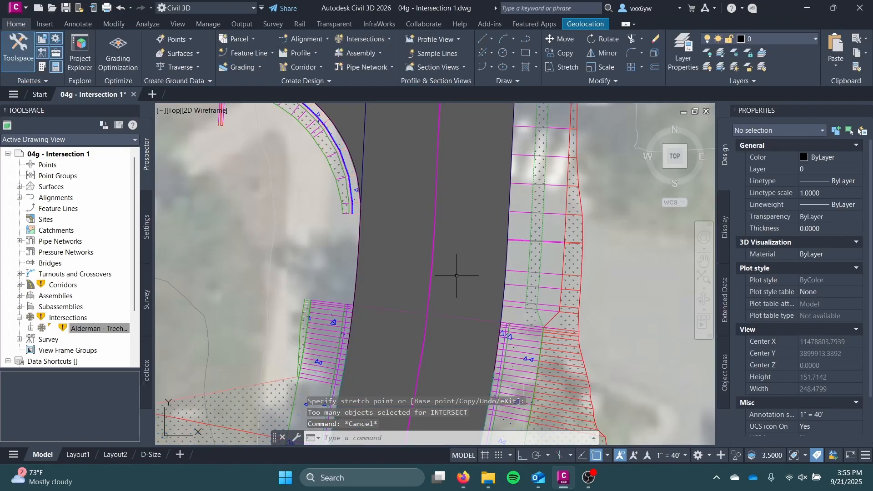
Stretch the north boundary of the sidewalk region south of the intersection northward, past the end of the south curb return
scroll(449, 291, up, 2)
click(448, 297)
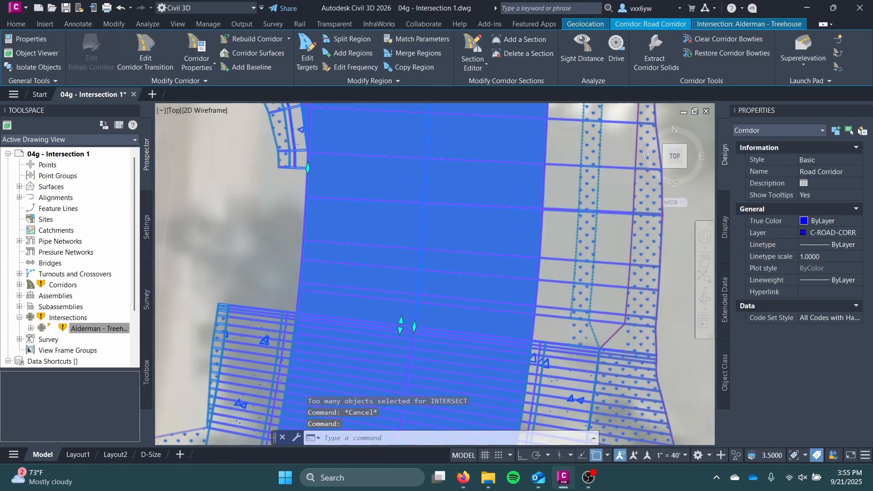
scroll(444, 201, down, 3)
scroll(468, 257, up, 3)
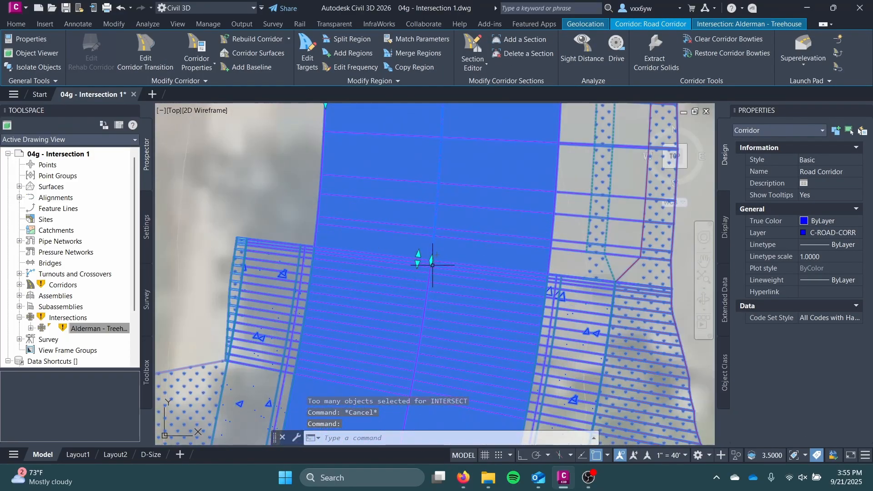
click(432, 262)
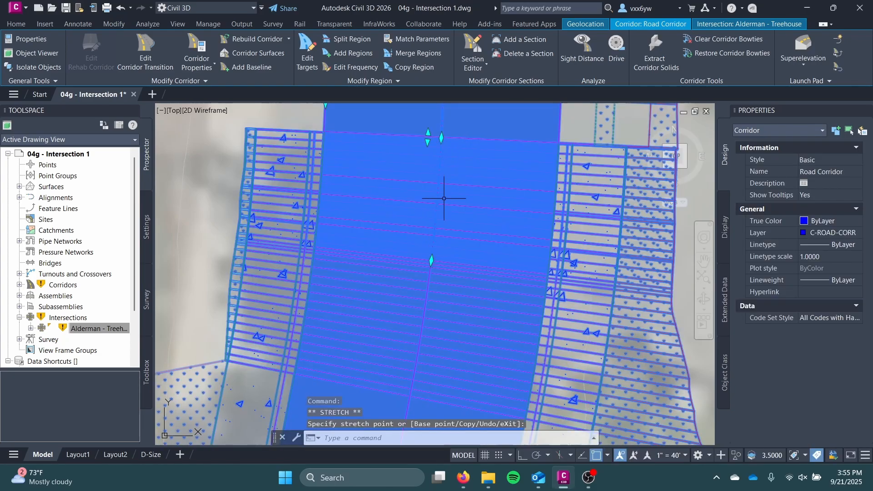
click(476, 260)
click(443, 109)
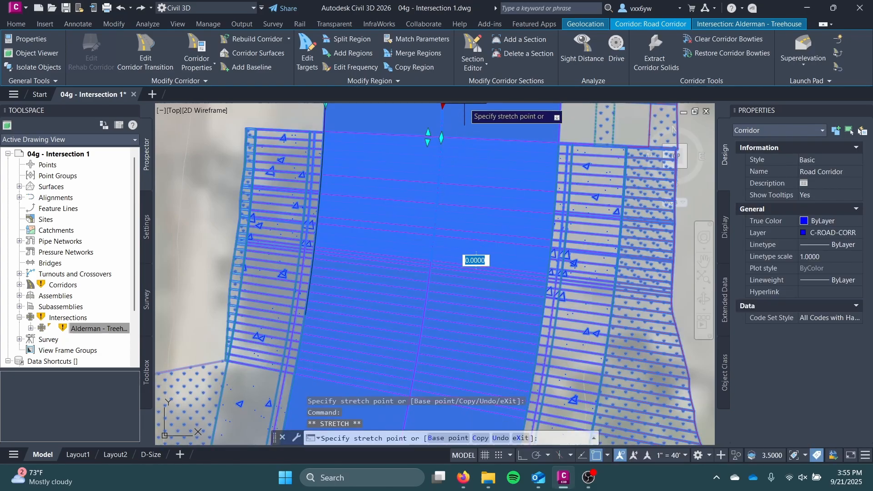
click(447, 133)
middle_drag(436, 122, 410, 228)
scroll(409, 241, down, 3)
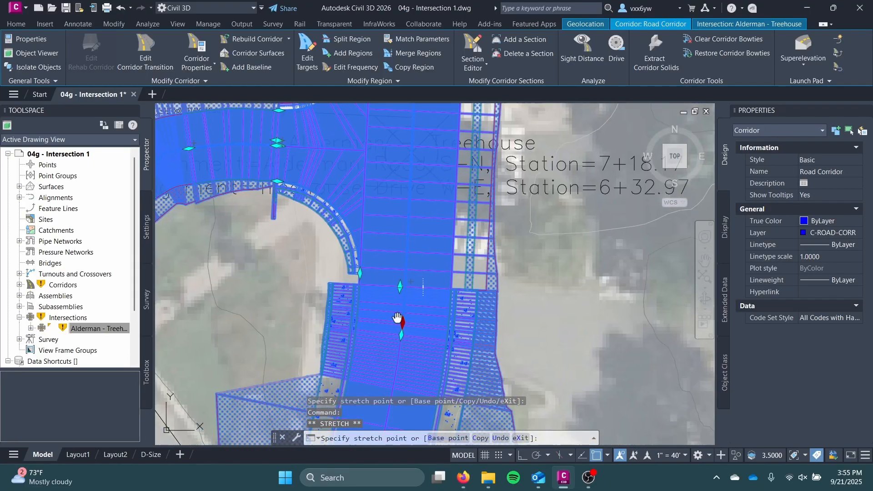
click(408, 178)
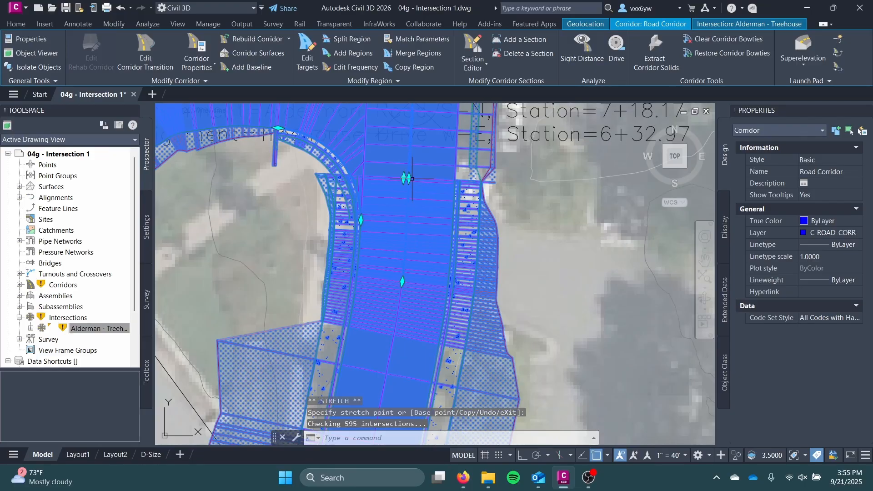
Pull the north end of the Alderman Road region south of the intersection back southward, leaving a gap below the intersection's south leg
click(408, 178)
middle_drag(387, 305, 426, 164)
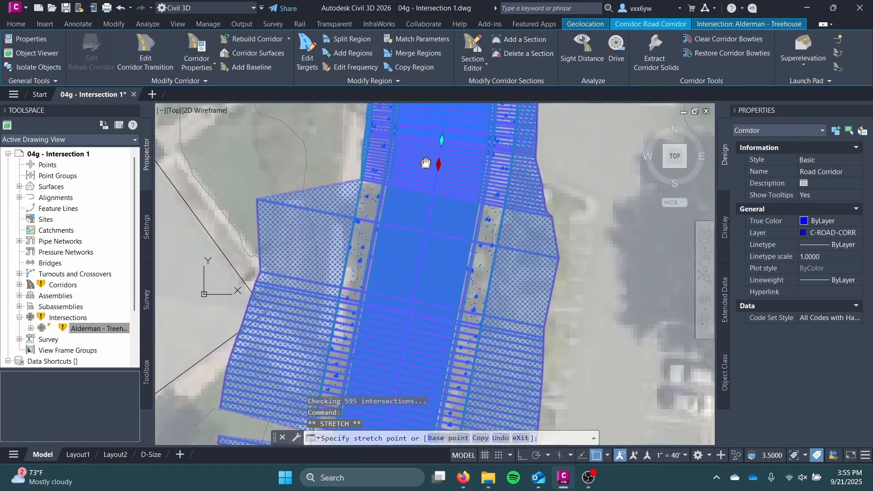
click(410, 272)
scroll(415, 251, down, 4)
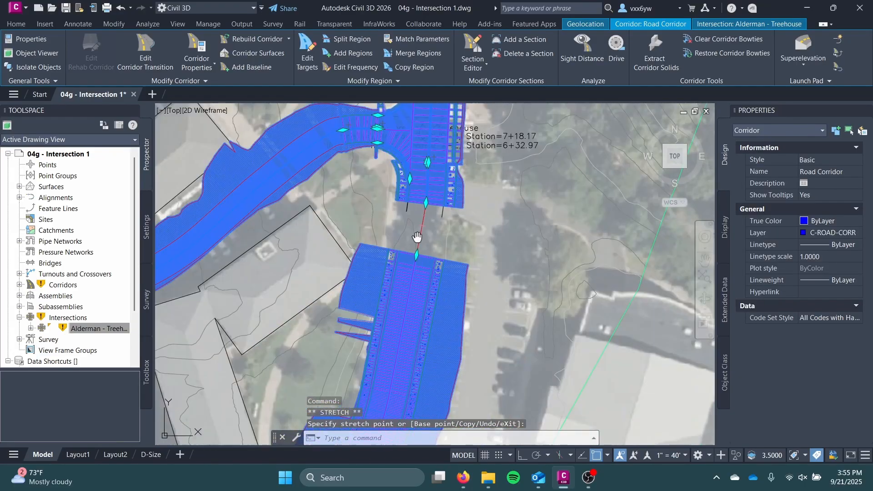
middle_drag(416, 238, 403, 275)
Extend the south end of the intersection's south leg region to the ends of the pavement edge lines and dismiss the event list
scroll(408, 255, up, 4)
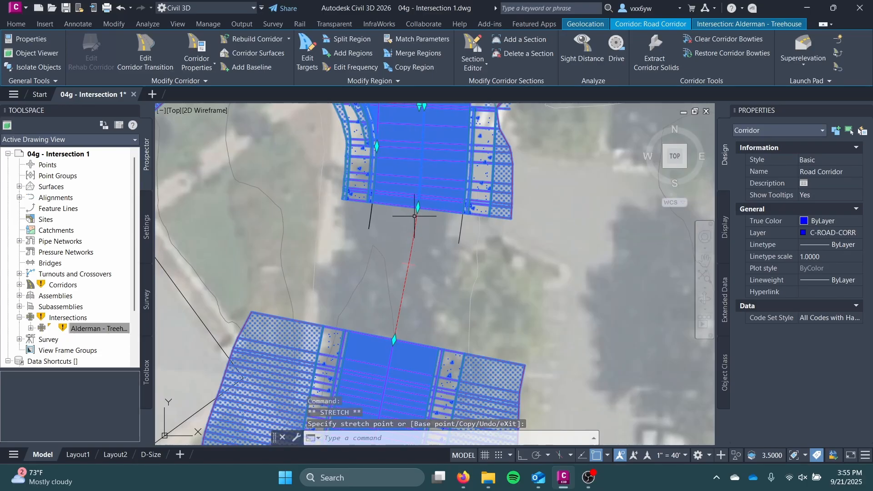
scroll(411, 229, up, 3)
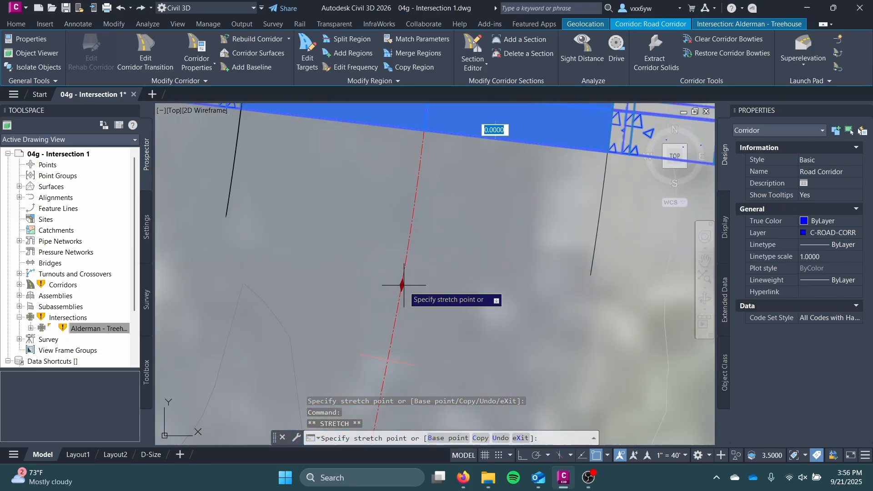
click(406, 262)
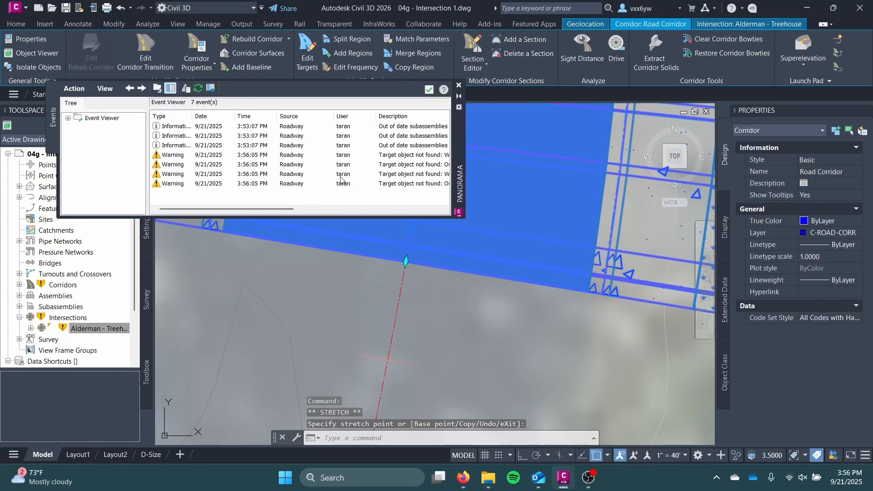
scroll(341, 179, right, 3)
click(458, 86)
Extend the north end of the southern Alderman Road region to the south leg region's end, closing the gap, and deselect the corridor
scroll(398, 345, down, 3)
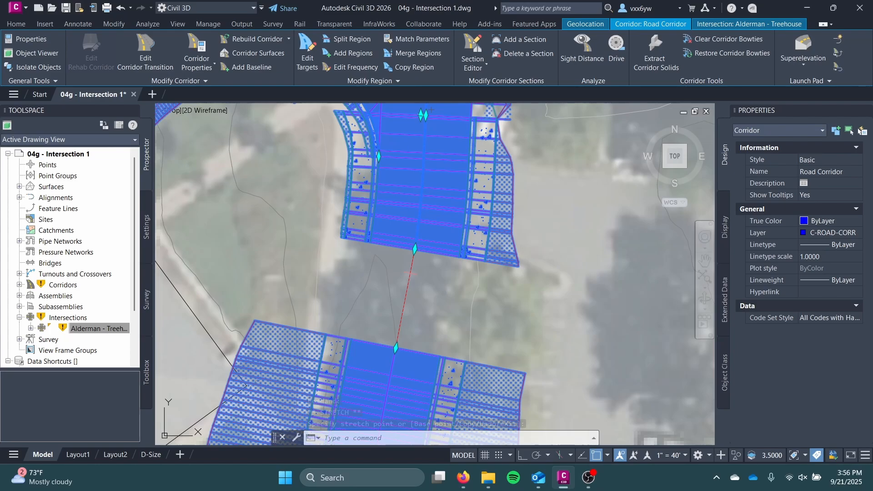
click(415, 249)
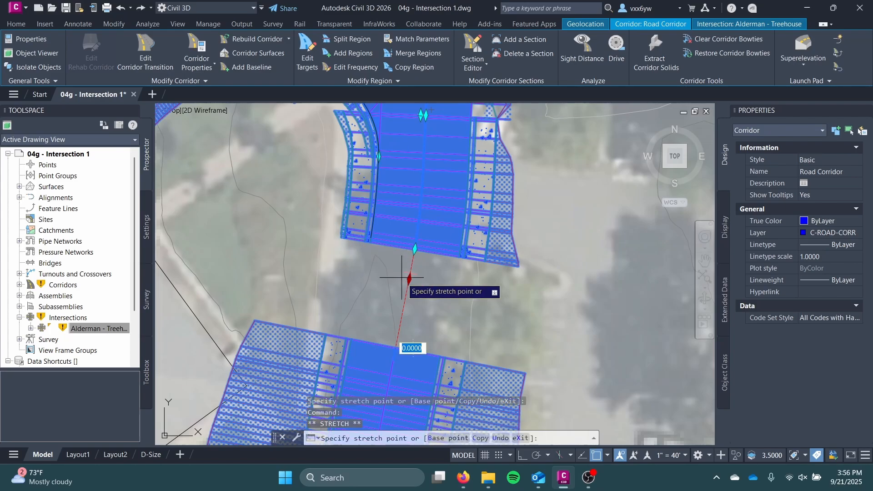
click(415, 249)
key(Escape)
key(Escape)
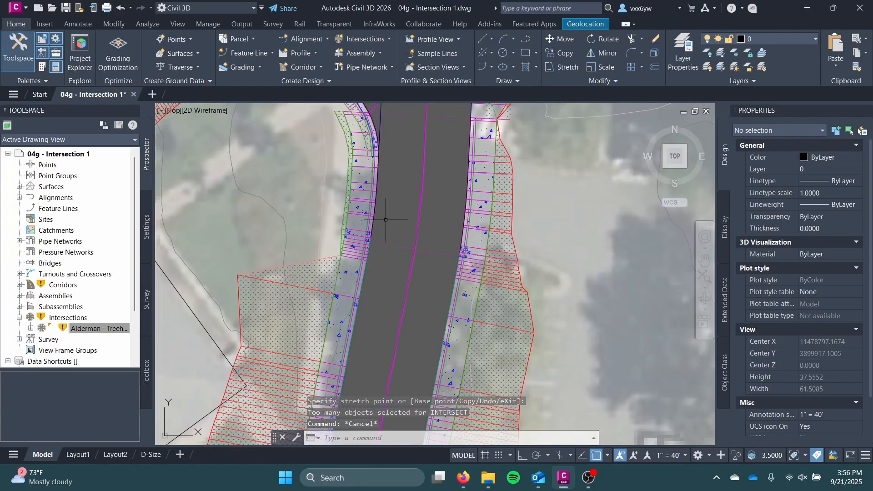
Stretch the north end of the intersection's north leg region farther north along Alderman Road, over the adjoining road region
scroll(385, 220, down, 6)
click(399, 290)
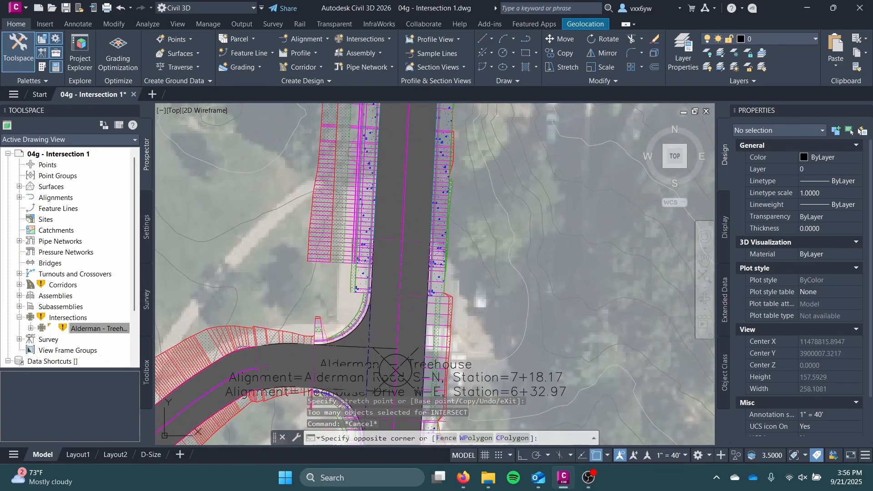
key(Escape)
scroll(388, 308, up, 4)
click(371, 316)
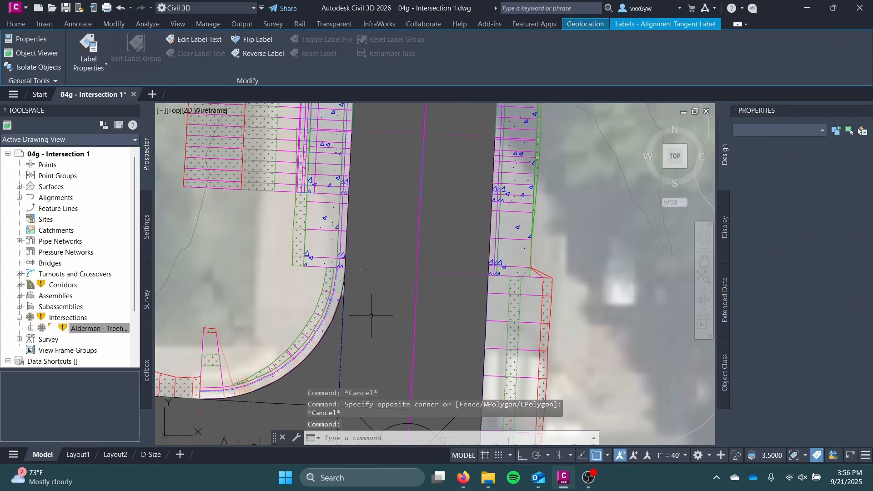
key(Escape)
click(444, 189)
middle_drag(445, 190, 413, 302)
scroll(413, 269, down, 2)
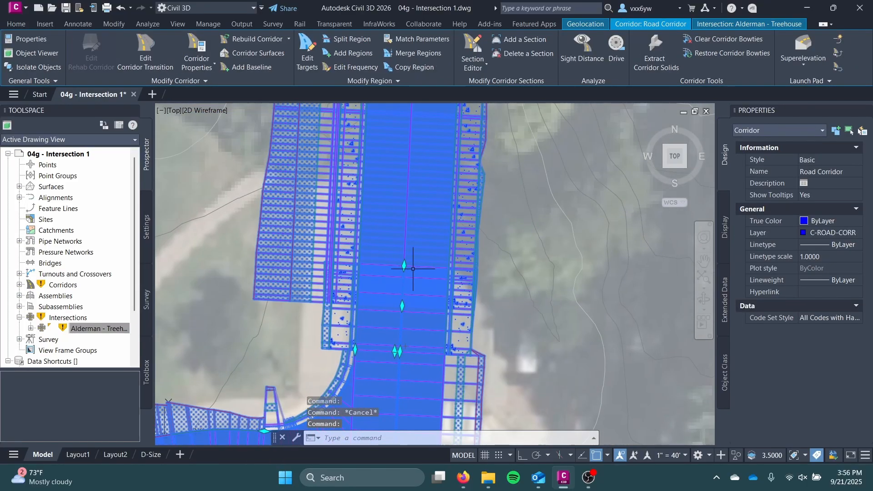
click(404, 265)
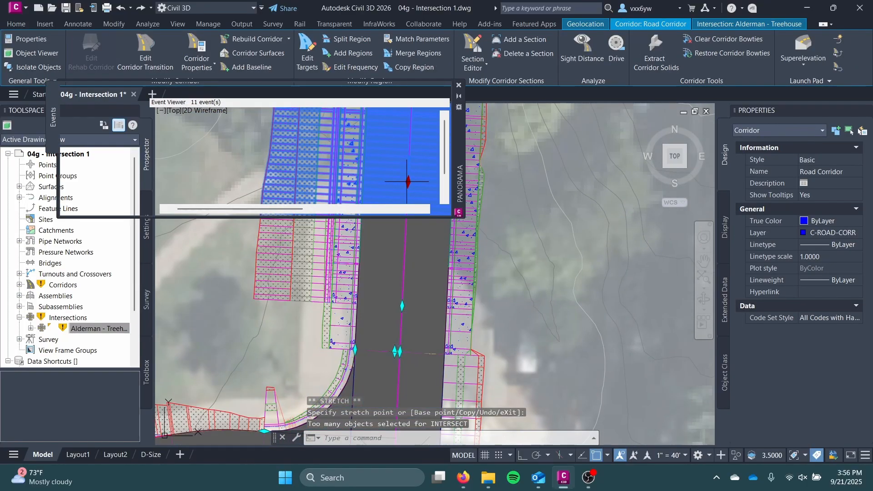
click(459, 85)
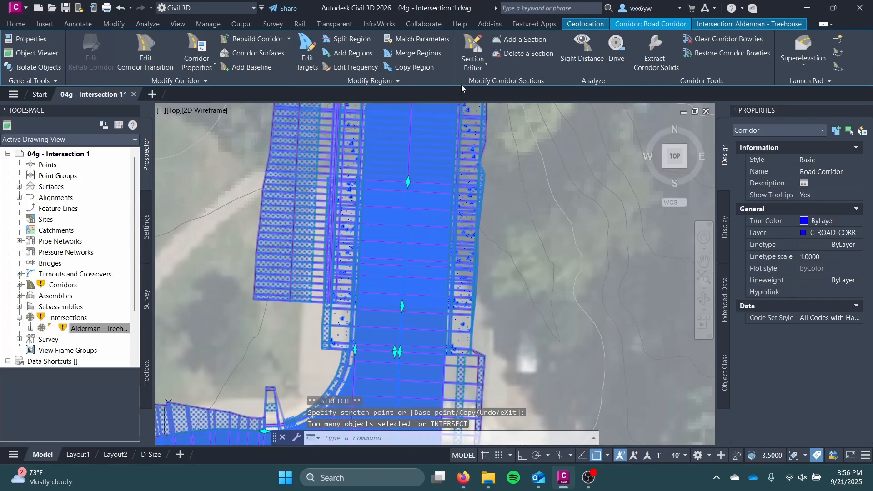
middle_drag(427, 171, 423, 227)
key(Escape)
click(408, 242)
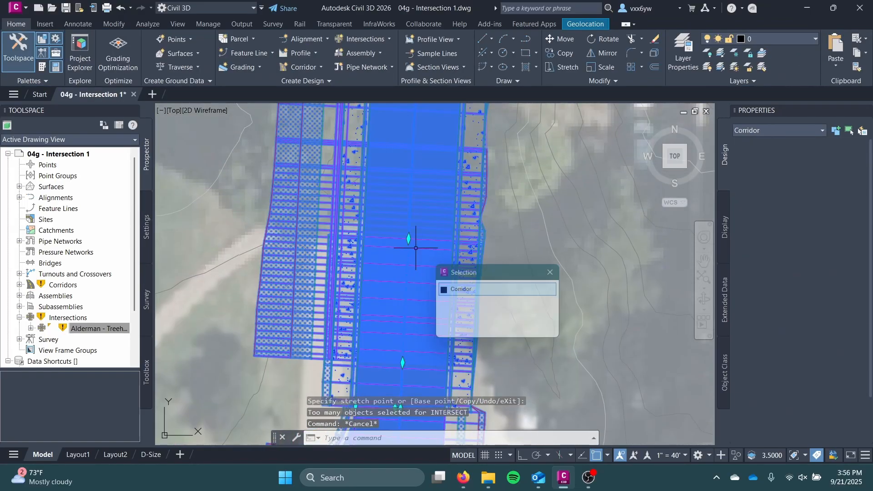
key(Escape)
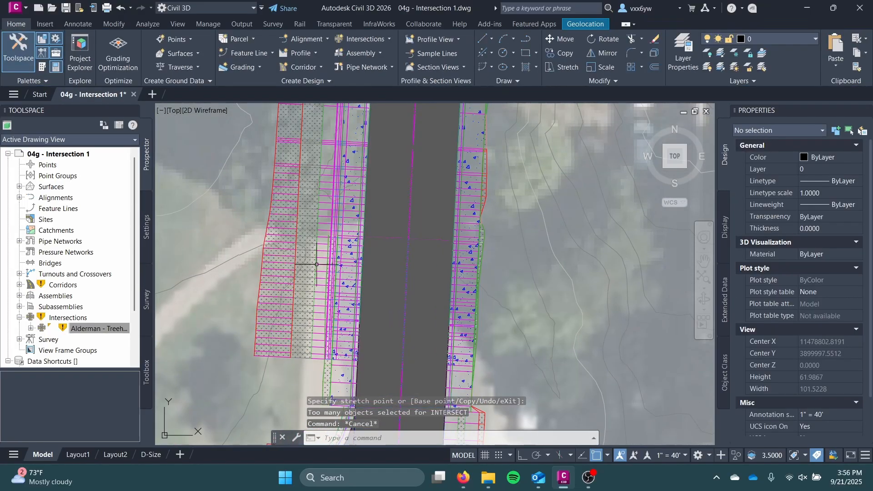
Pull the south end of the Alderman Road region north of the intersection northward, leaving a gap beyond the north leg region
scroll(334, 225, down, 4)
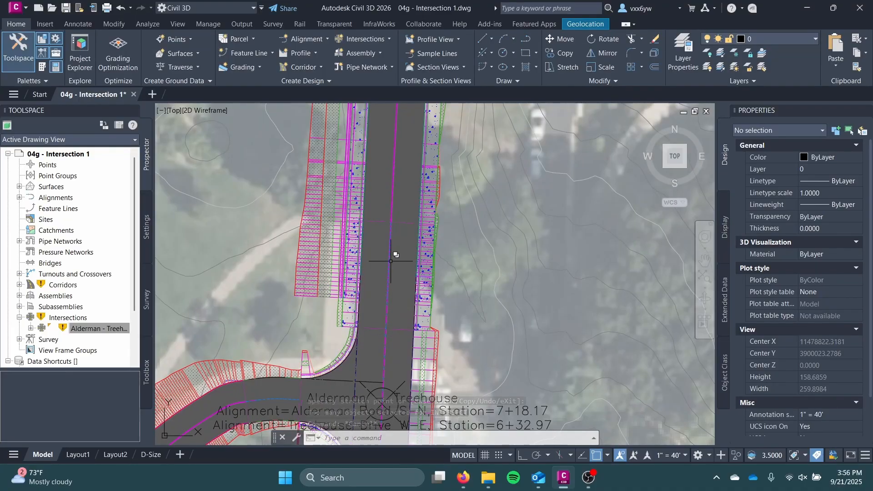
click(391, 262)
click(533, 284)
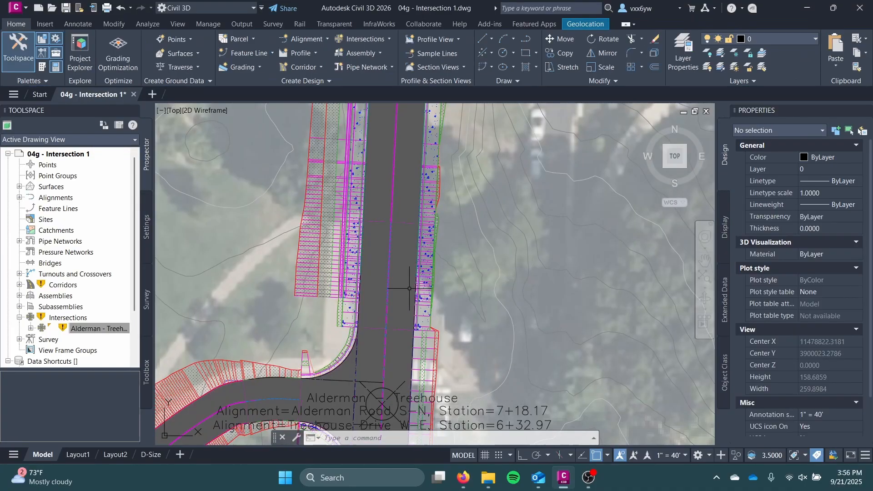
click(396, 300)
scroll(395, 300, up, 2)
scroll(391, 344, up, 2)
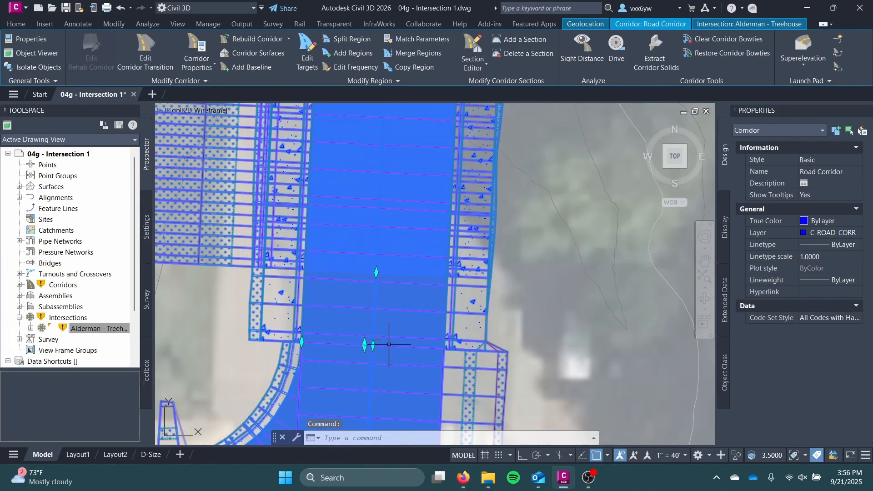
scroll(377, 350, down, 2)
click(377, 299)
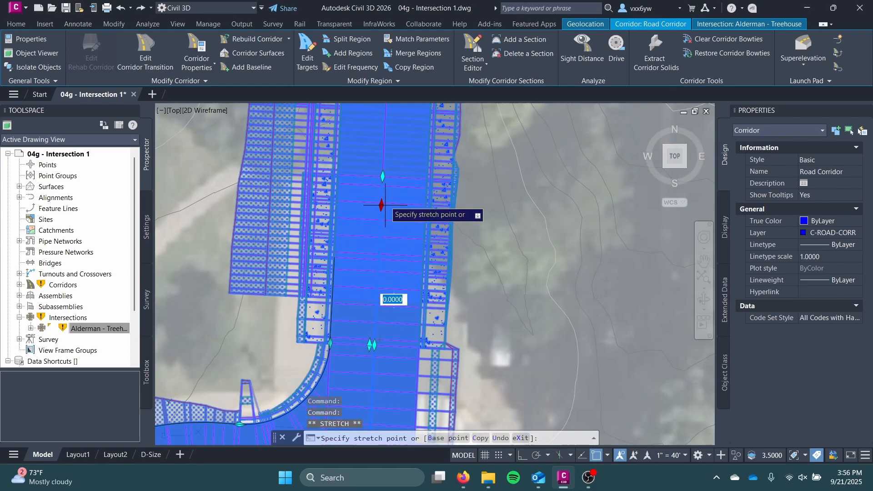
click(385, 135)
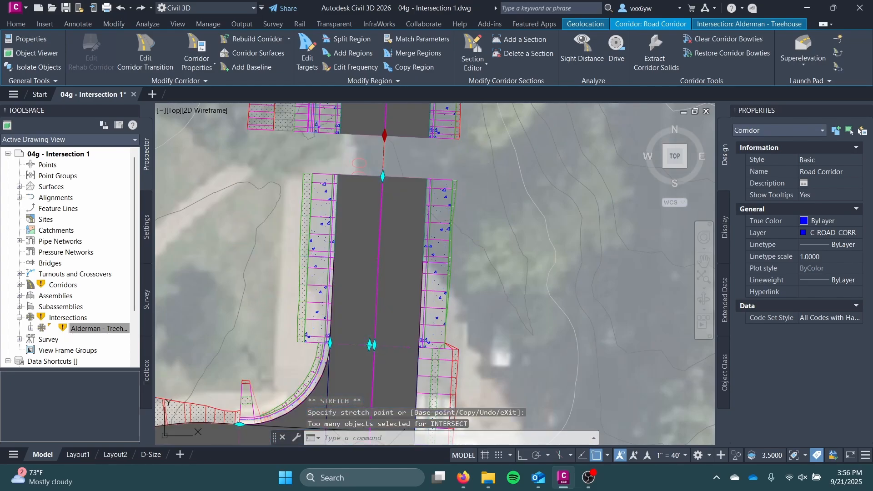
key(Escape)
key(Escape)
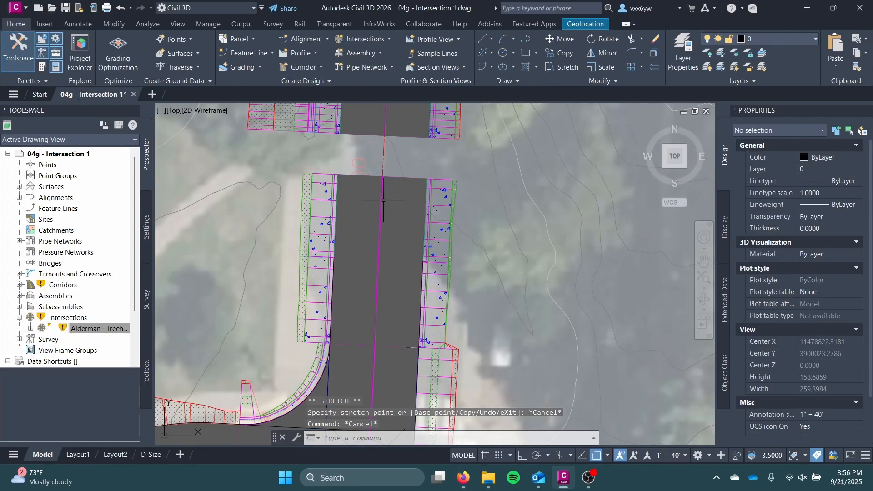
Shorten the north leg region so its north end sits at the ends of the pavement edge lines, and dismiss the event list
click(395, 203)
click(395, 190)
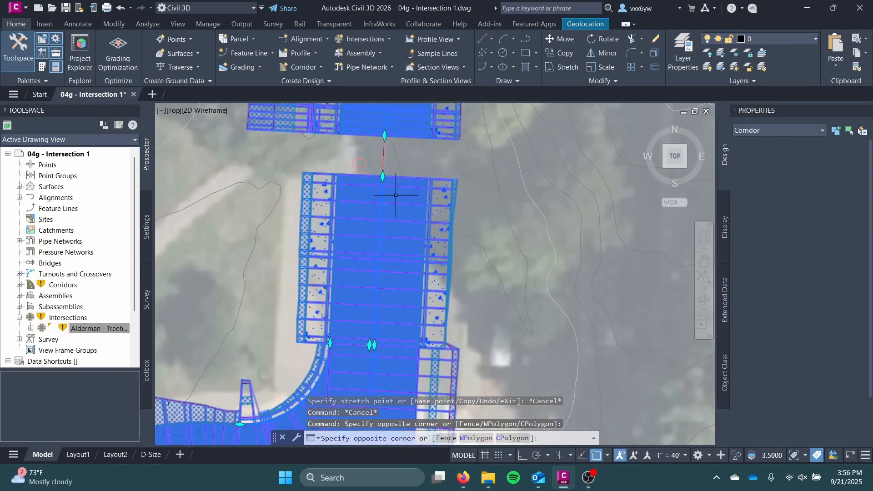
click(377, 276)
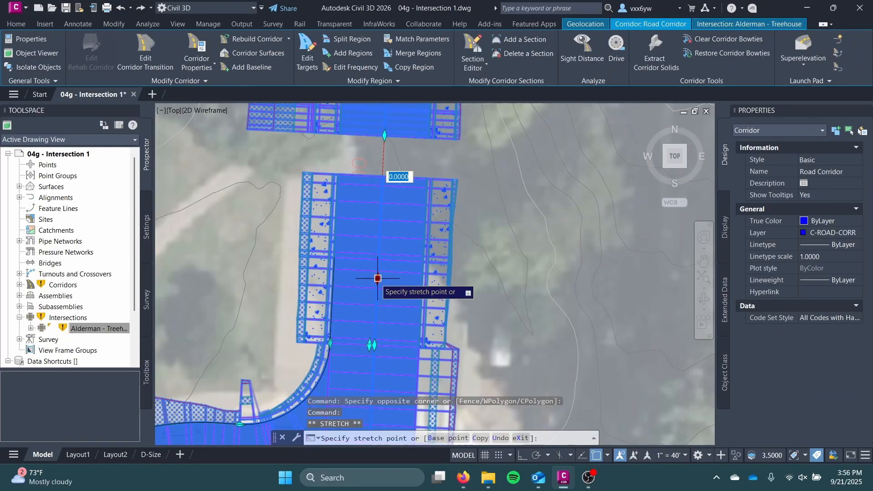
scroll(380, 263, up, 5)
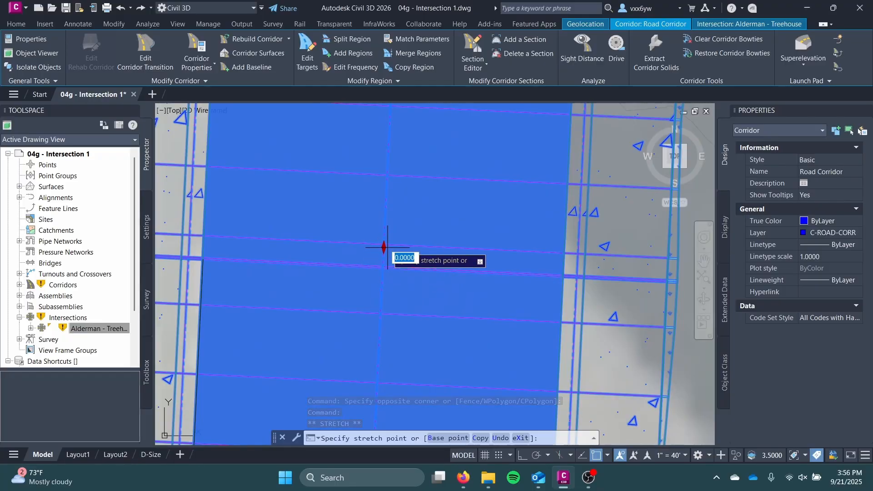
click(385, 241)
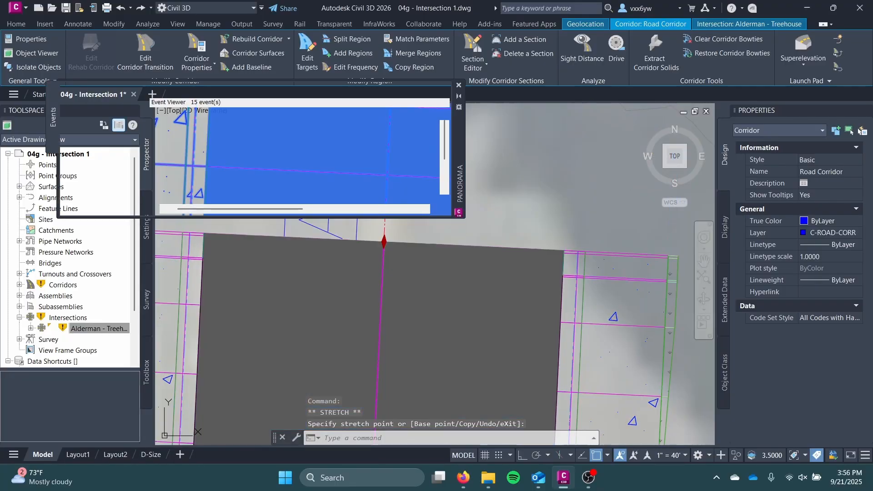
click(459, 86)
Extend the south end of the northern Alderman Road region down to the north leg region's end, closing the gap
scroll(377, 266, down, 4)
middle_drag(378, 261, 367, 357)
scroll(379, 310, down, 2)
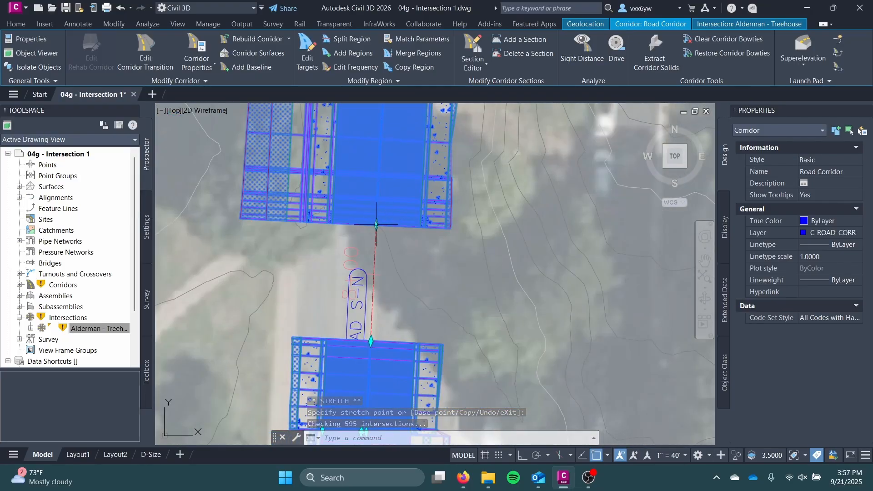
click(370, 341)
Examine the reconnected corridor around the intersection, deselect it, and inspect the west sidewalk and grading where the northern regions meet
scroll(321, 247, down, 4)
middle_drag(243, 260, 247, 250)
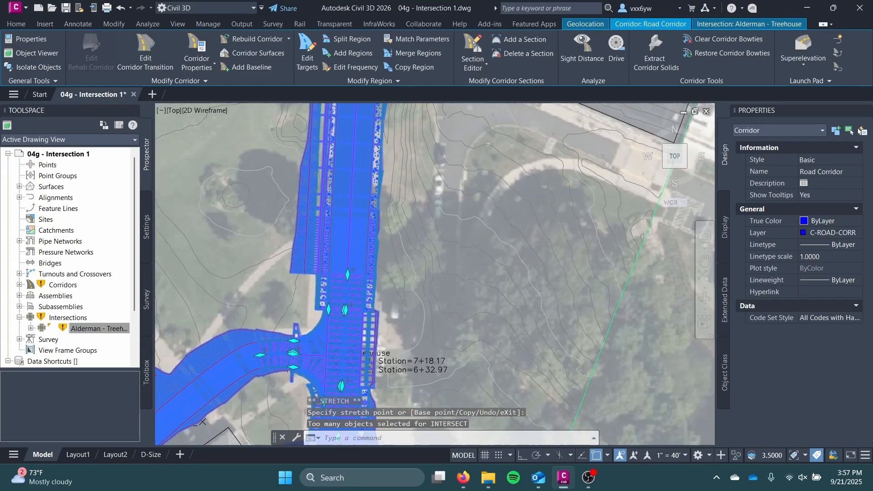
scroll(312, 315, up, 5)
scroll(306, 364, down, 3)
middle_drag(306, 364, 362, 210)
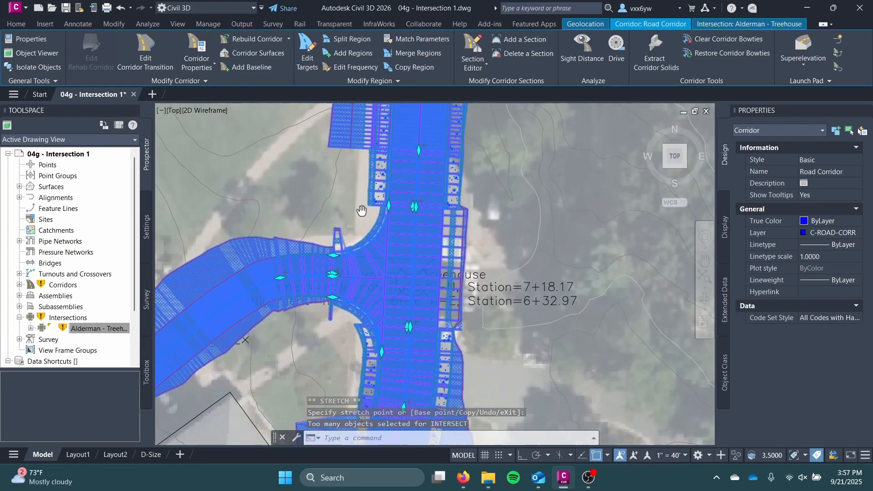
key(Escape)
scroll(356, 150, up, 5)
middle_drag(356, 151, 369, 331)
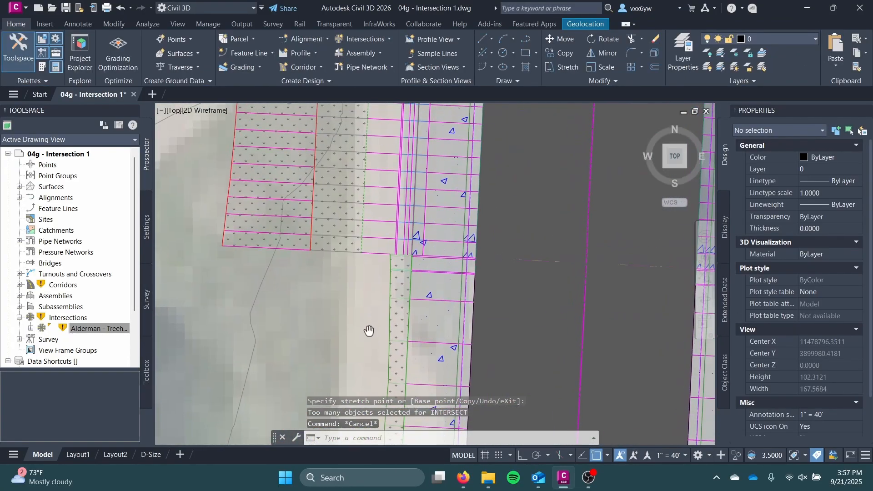
Examine the sidewalk and grading transition between the north leg region and the northern Alderman Road region
click(419, 294)
key(Escape)
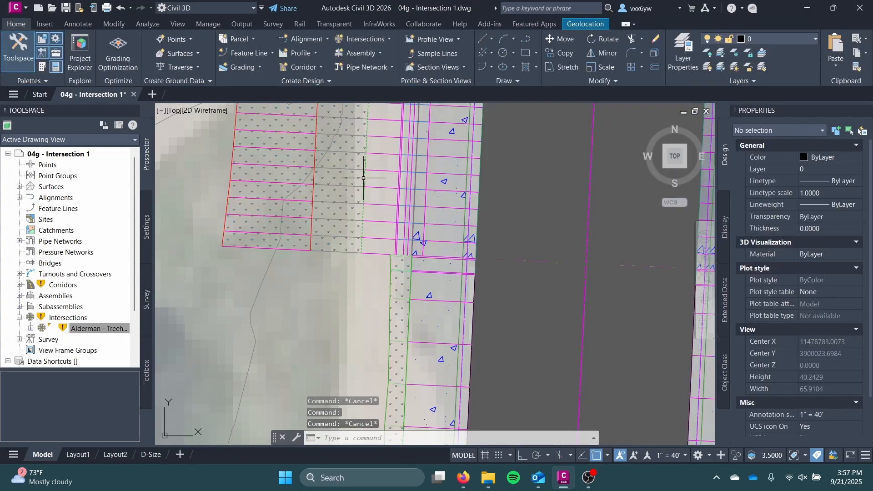
scroll(336, 211, down, 4)
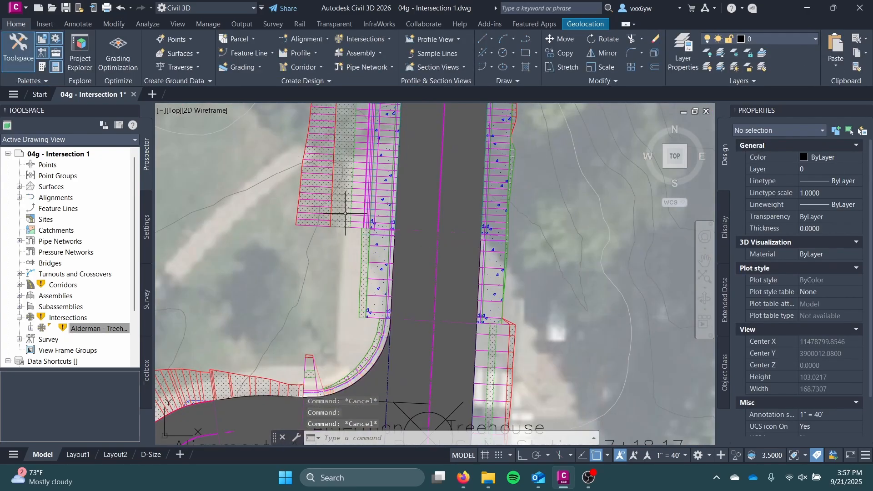
mouse_move(345, 213)
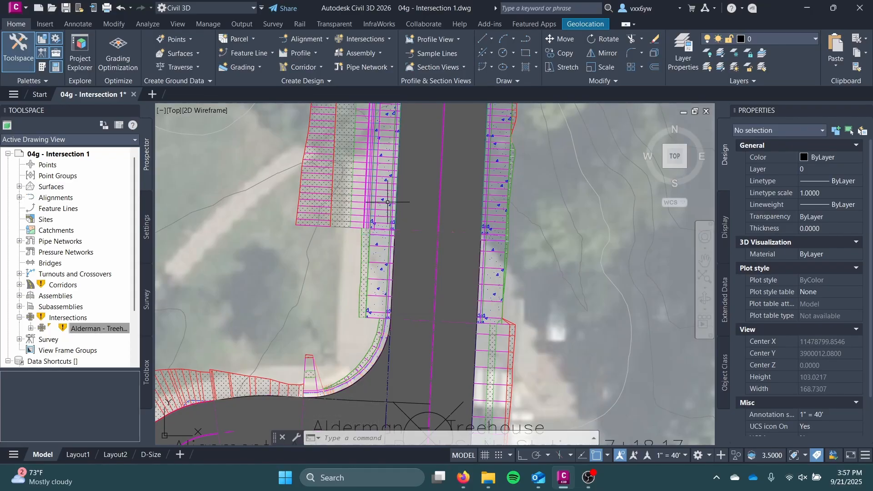
scroll(378, 210, down, 4)
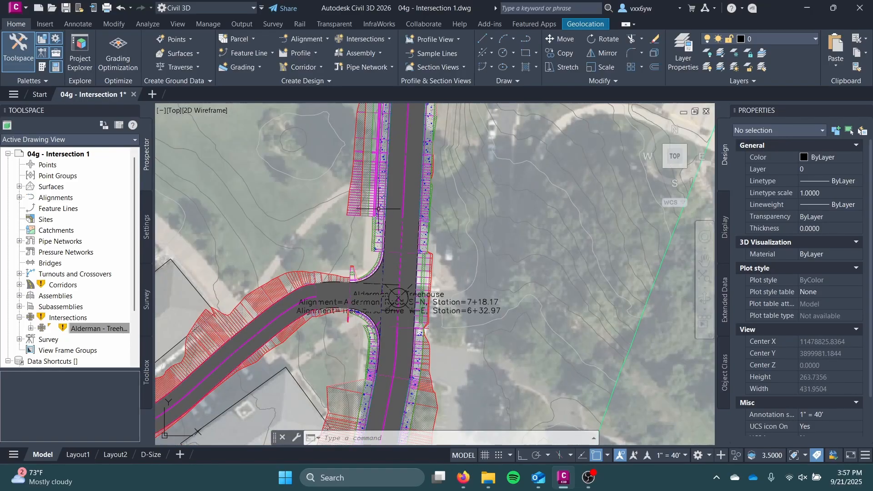
middle_drag(379, 209, 361, 358)
scroll(365, 317, down, 4)
mouse_move(364, 316)
middle_down()
mouse_move(376, 290)
mouse_move(379, 309)
mouse_move(403, 175)
middle_up()
scroll(376, 290, up, 8)
scroll(409, 218, up, 4)
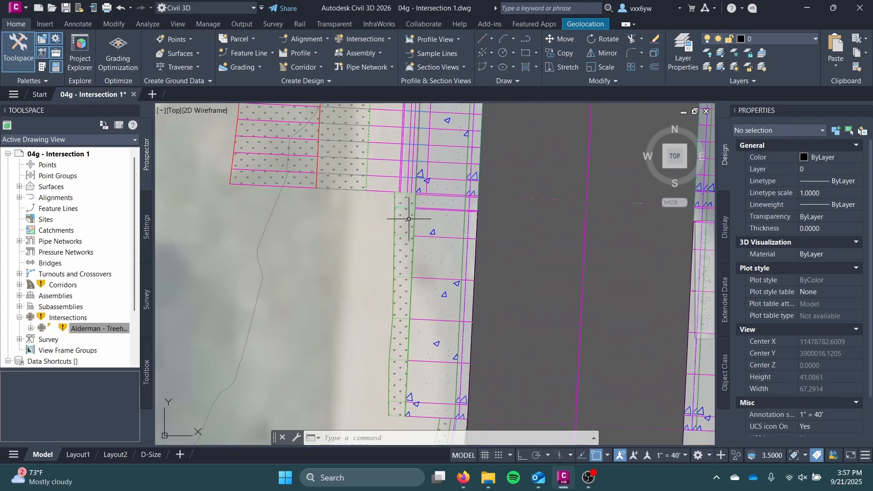
scroll(393, 213, down, 2)
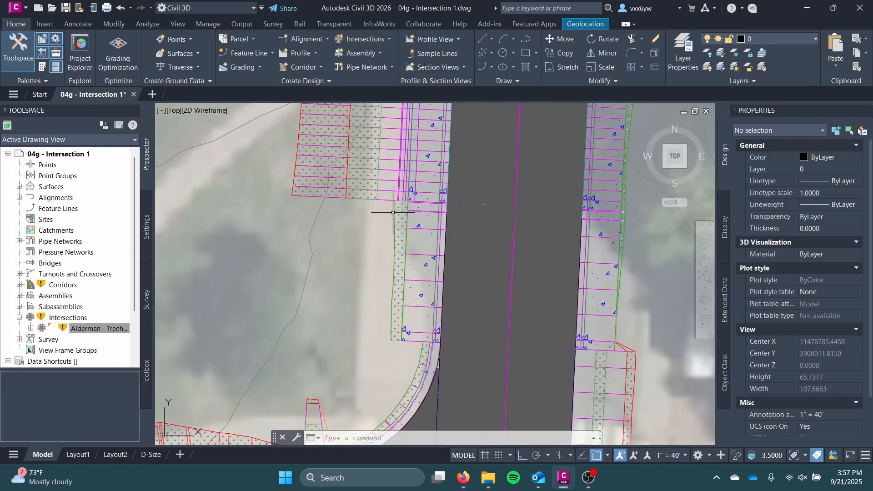
scroll(392, 213, down, 2)
mouse_move(370, 188)
middle_down()
mouse_move(372, 233)
mouse_move(400, 223)
middle_up()
scroll(382, 244, up, 3)
scroll(399, 249, down, 3)
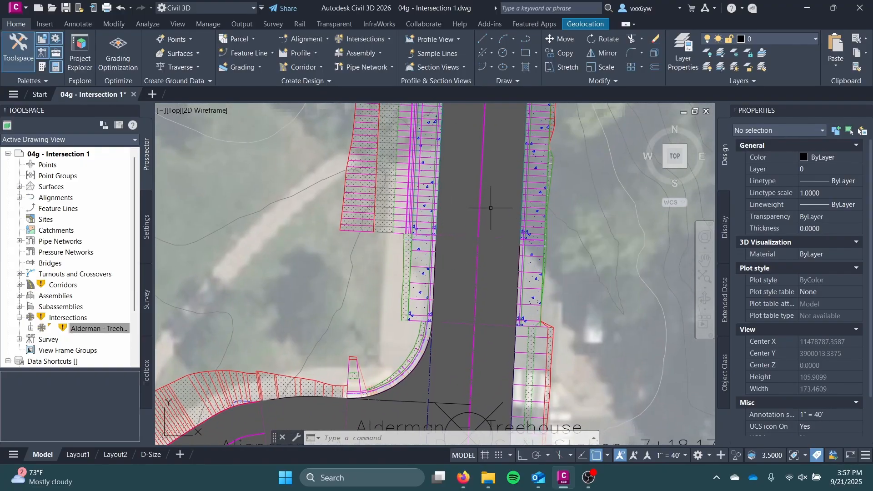
Inspect the curb returns and region limits around the Alderman - Treehouse intersection, briefly selecting the Road Corridor
scroll(391, 264, down, 2)
middle_drag(391, 264, 367, 200)
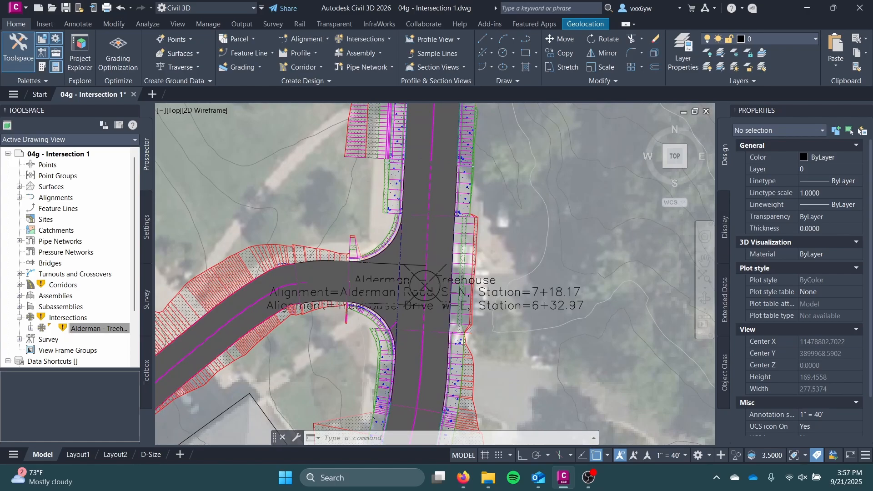
scroll(379, 233, up, 4)
middle_drag(407, 265, 398, 184)
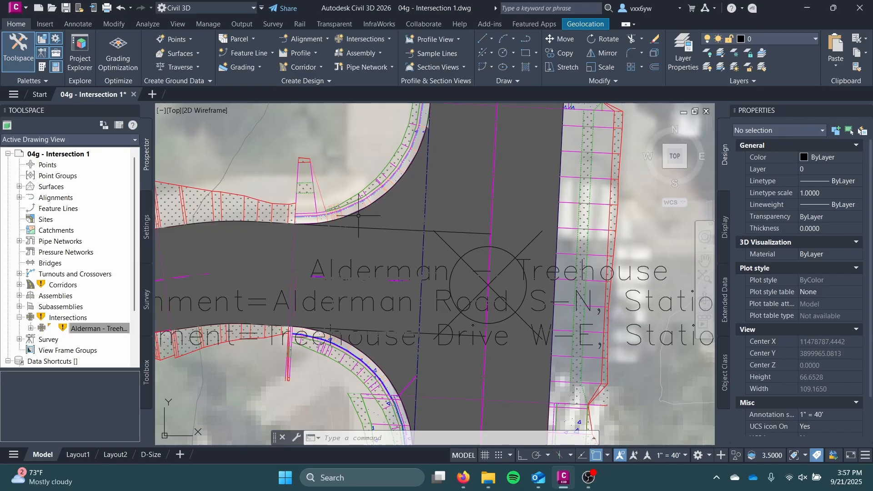
scroll(368, 208, down, 2)
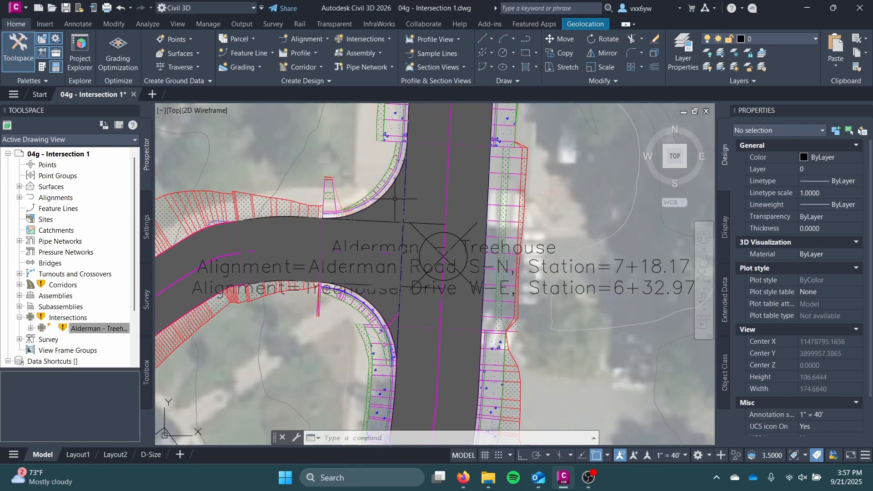
click(394, 202)
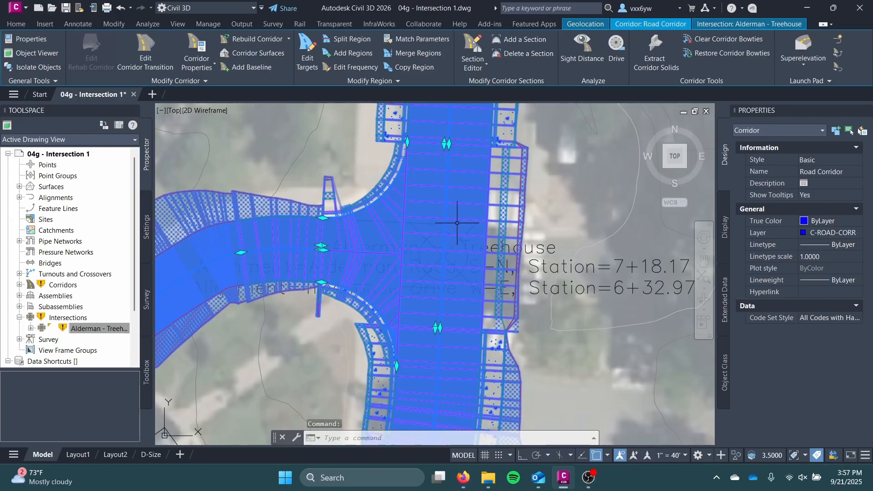
key(Escape)
key(Escape)
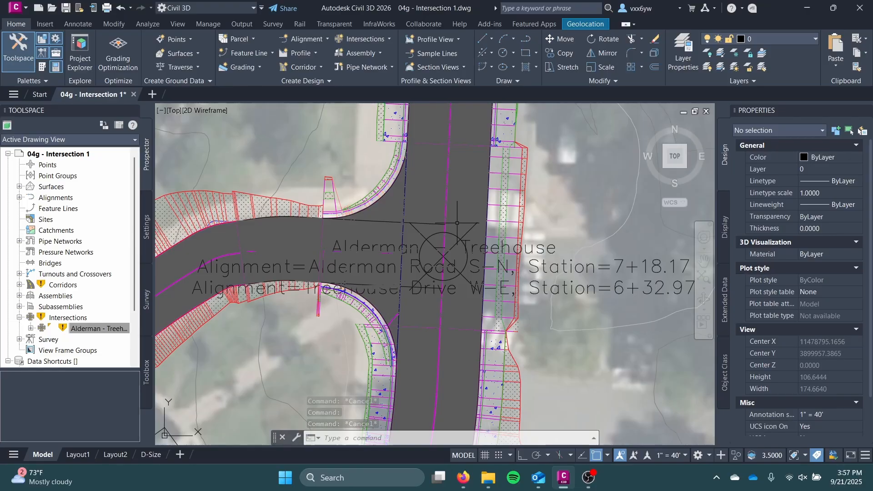
Move the five intersection assemblies and their labels into the large frame above the profile views, below the existing road assemblies
scroll(595, 177, down, 10)
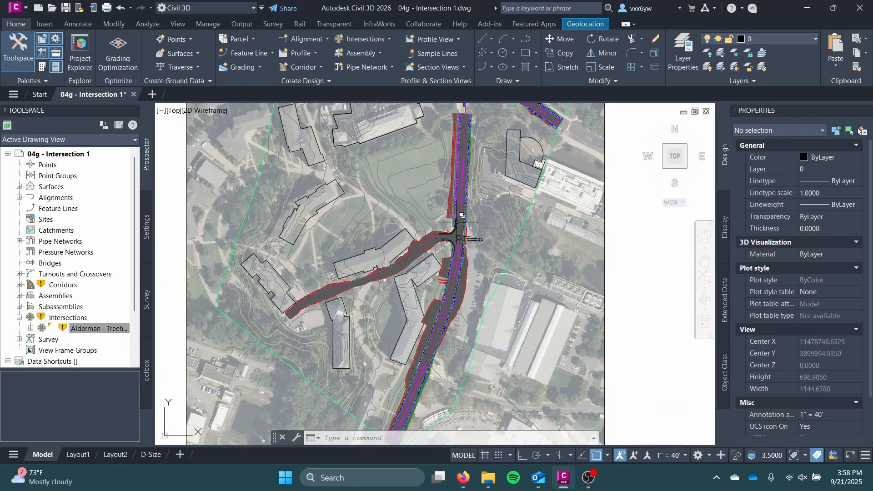
mouse_move(595, 177)
middle_down()
mouse_move(443, 249)
mouse_move(392, 287)
middle_up()
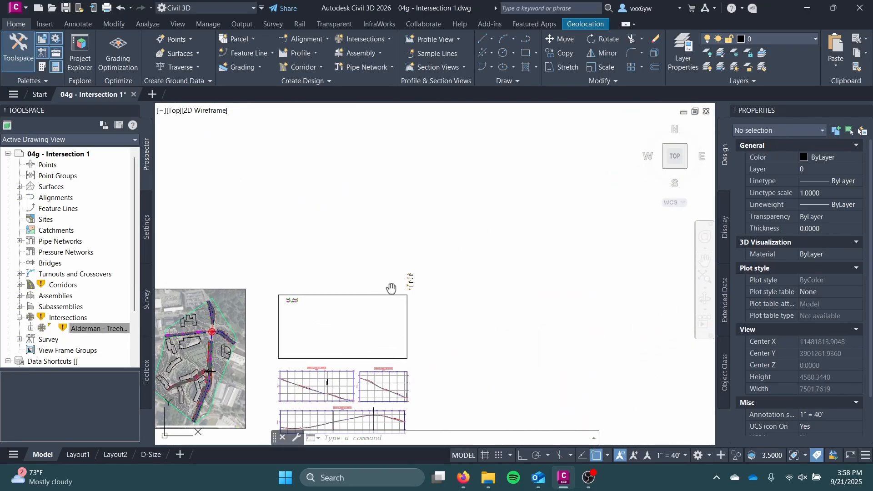
scroll(399, 269, up, 4)
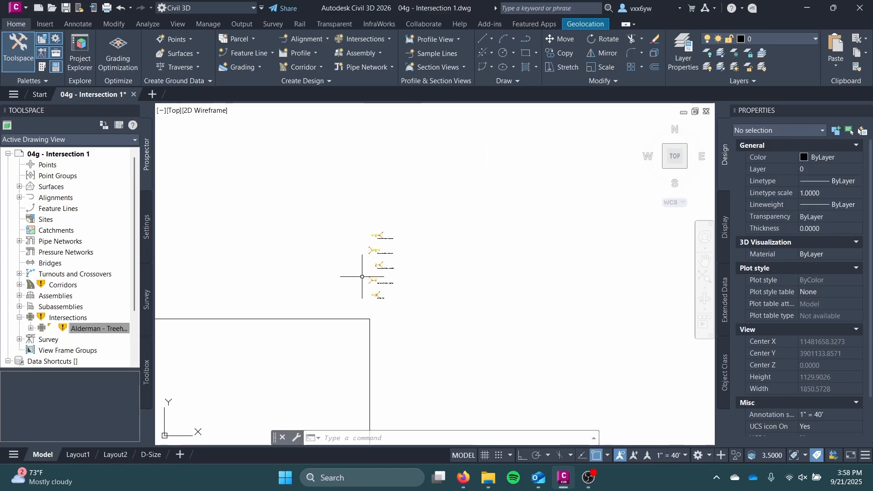
scroll(393, 259, up, 4)
middle_drag(393, 249, 352, 237)
scroll(294, 227, down, 4)
middle_drag(294, 228, 399, 230)
click(383, 180)
click(444, 273)
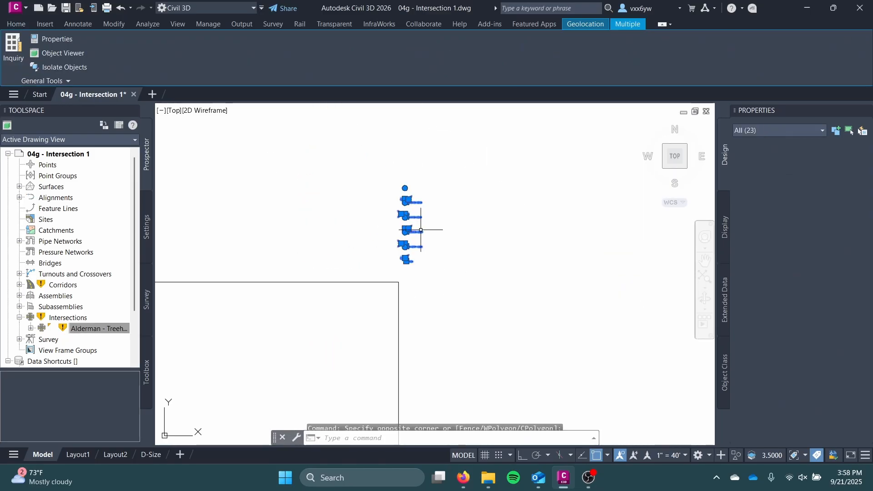
right_click(416, 221)
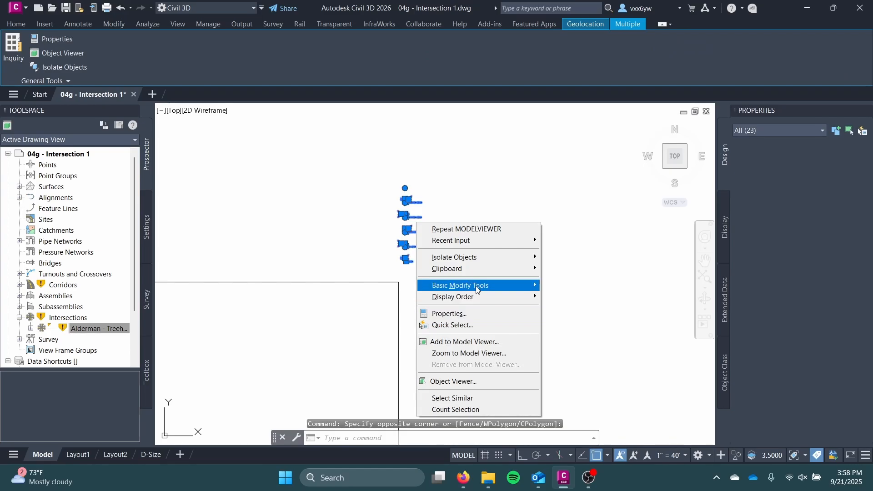
mouse_move(477, 286)
click(548, 290)
click(407, 232)
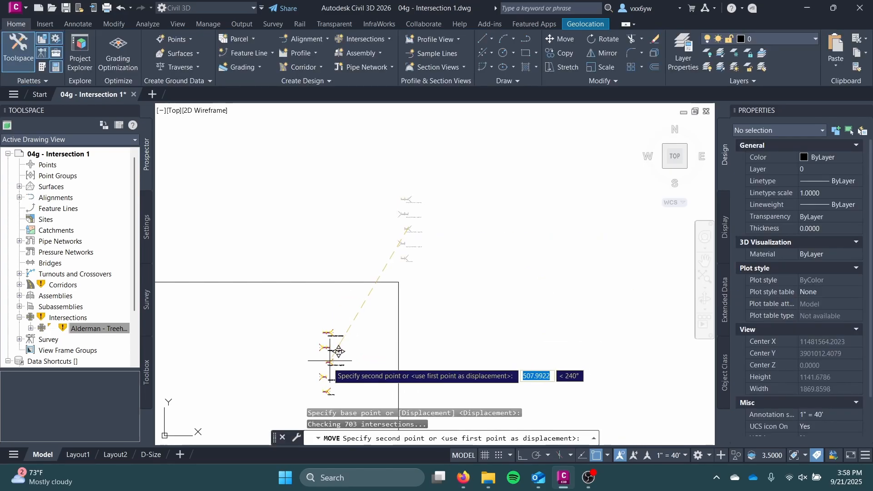
scroll(346, 329, down, 3)
middle_drag(374, 319, 539, 252)
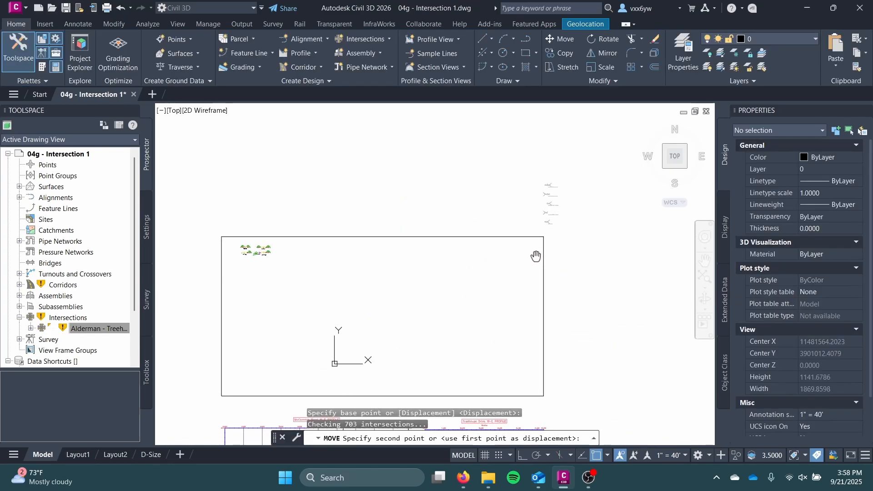
click(260, 293)
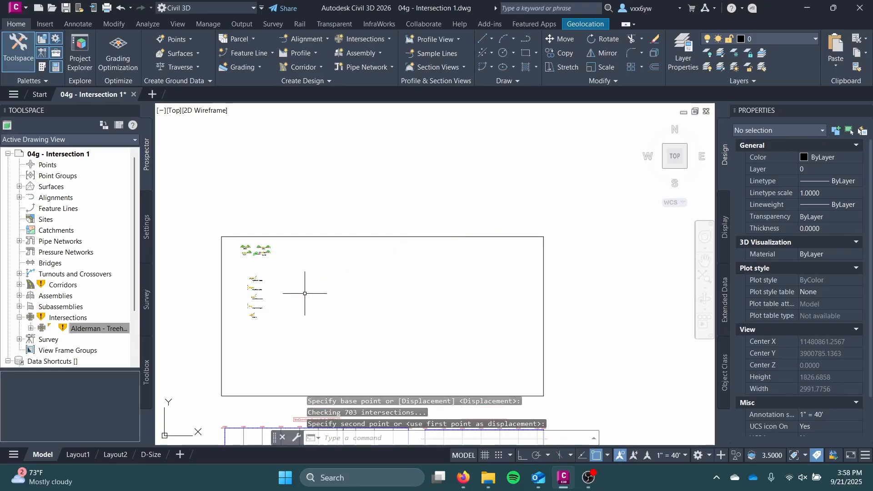
Examine the relocated primary road, secondary road and curb return fillet assemblies alongside the existing road assemblies
scroll(268, 253, up, 5)
scroll(387, 159, up, 5)
middle_drag(336, 170, 367, 339)
scroll(367, 338, down, 4)
middle_drag(367, 338, 376, 121)
middle_drag(351, 211, 359, 132)
middle_drag(351, 284, 350, 178)
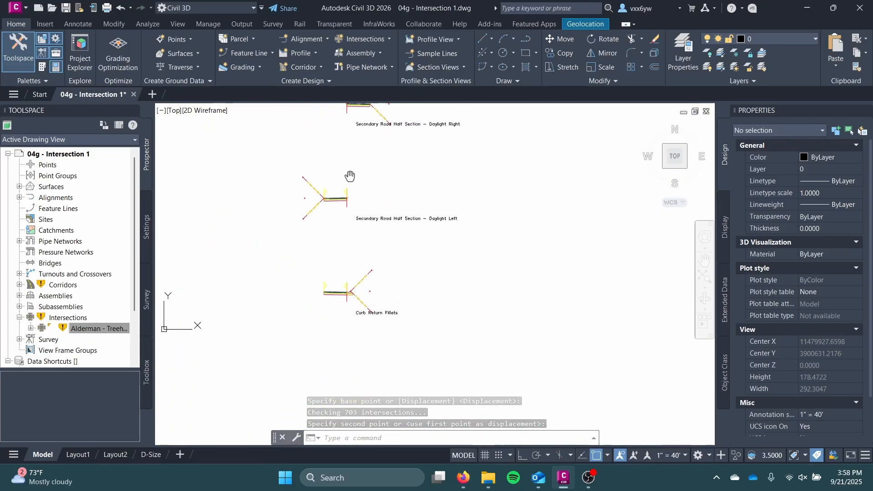
scroll(345, 219, up, 4)
middle_drag(359, 288, 357, 169)
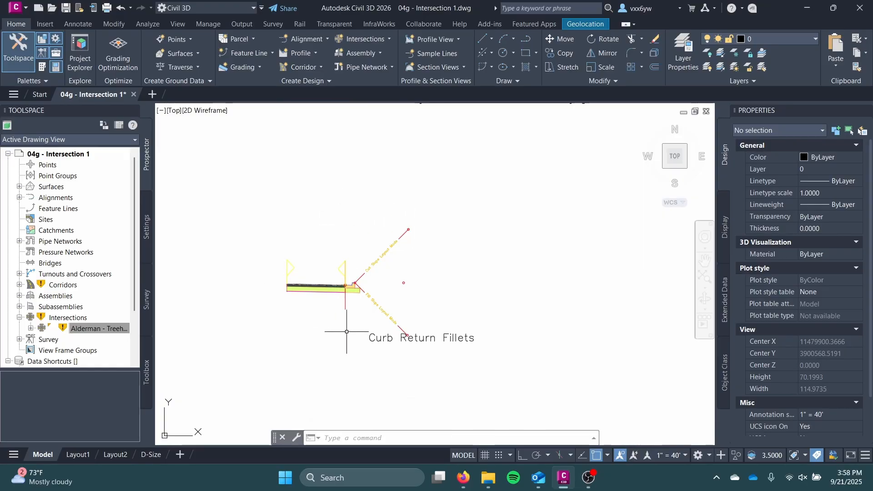
scroll(352, 262, down, 3)
middle_drag(339, 204, 336, 303)
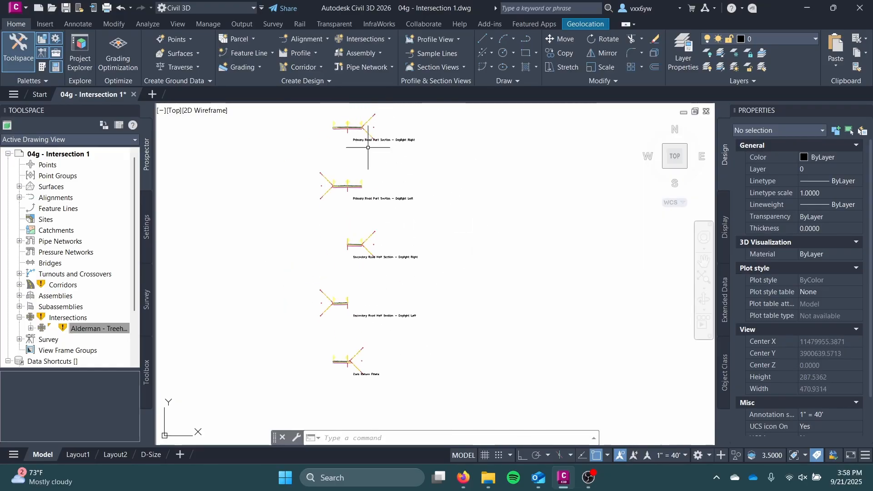
scroll(367, 148, down, 1)
middle_drag(355, 161, 350, 277)
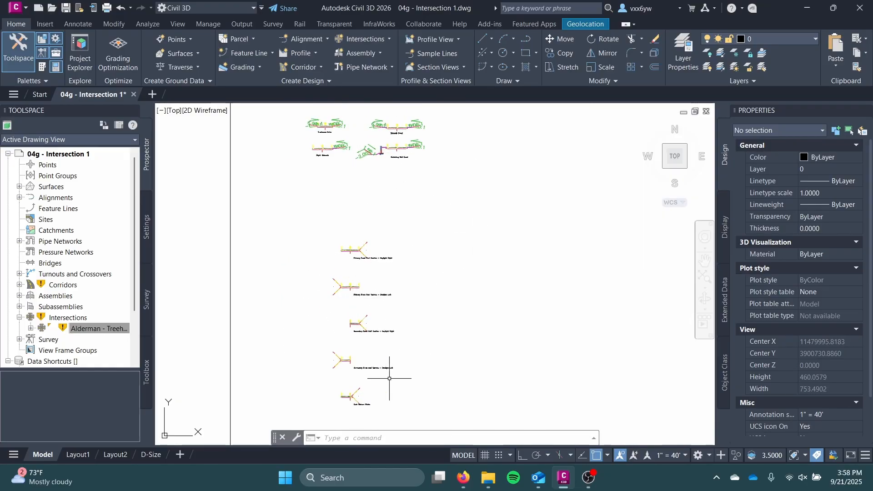
mouse_move(316, 360)
middle_down()
mouse_move(388, 277)
mouse_move(399, 316)
mouse_move(535, 344)
middle_up()
scroll(504, 318, down, 1)
middle_drag(510, 298, 426, 357)
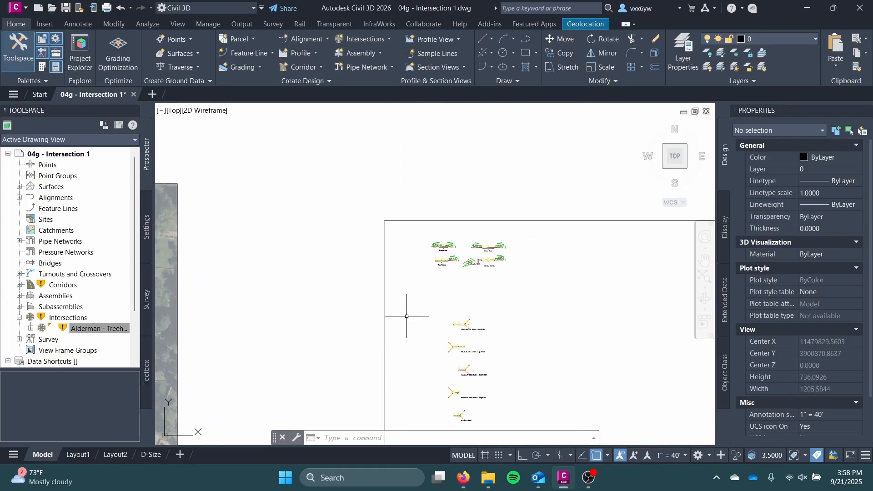
Set the right lane's width to 13 ft in the Primary Road Part Section - Daylight Right assembly
scroll(407, 316, up, 10)
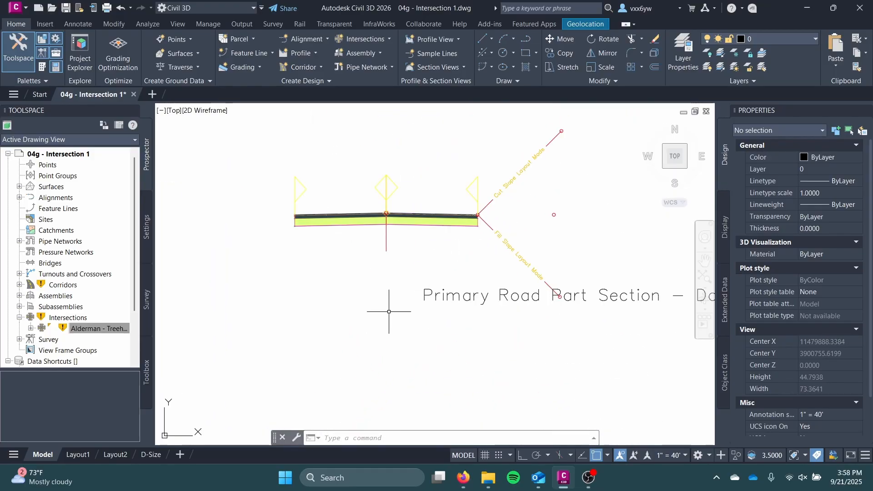
middle_drag(387, 297, 384, 285)
middle_drag(426, 230, 396, 300)
scroll(396, 300, up, 2)
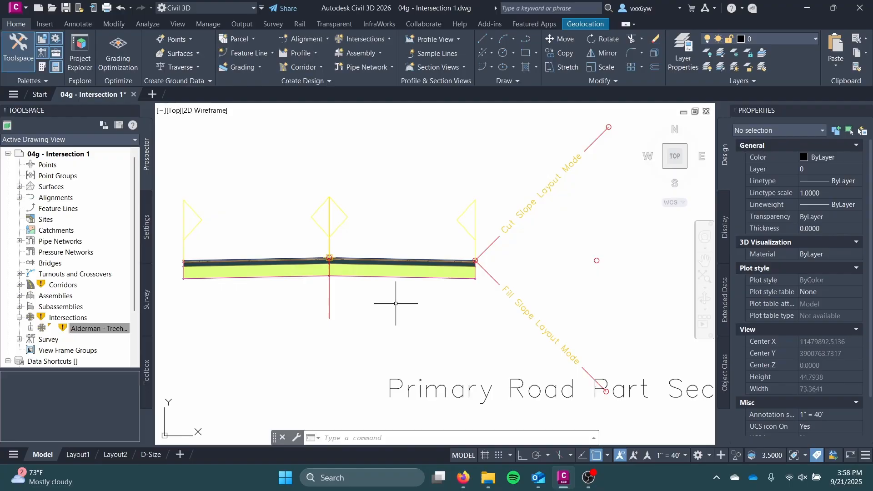
click(409, 265)
scroll(823, 348, down, 5)
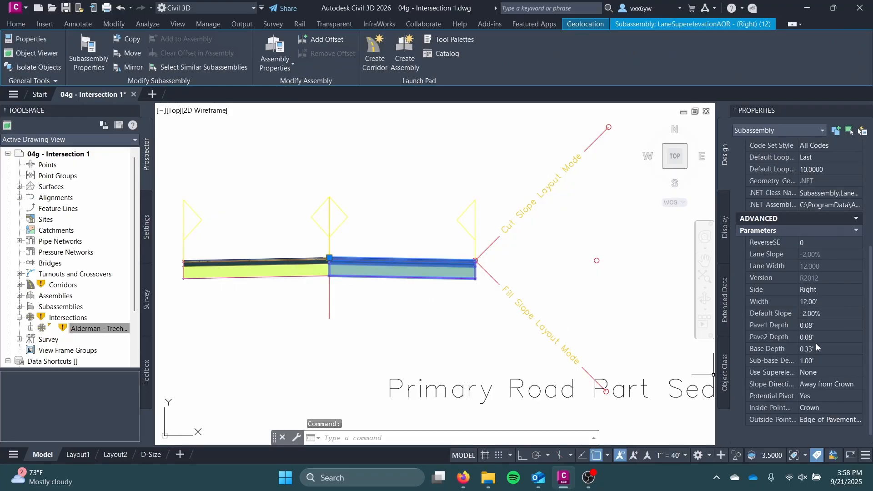
scroll(549, 329, down, 2)
mouse_move(549, 329)
middle_down()
mouse_move(322, 298)
mouse_move(468, 298)
middle_up()
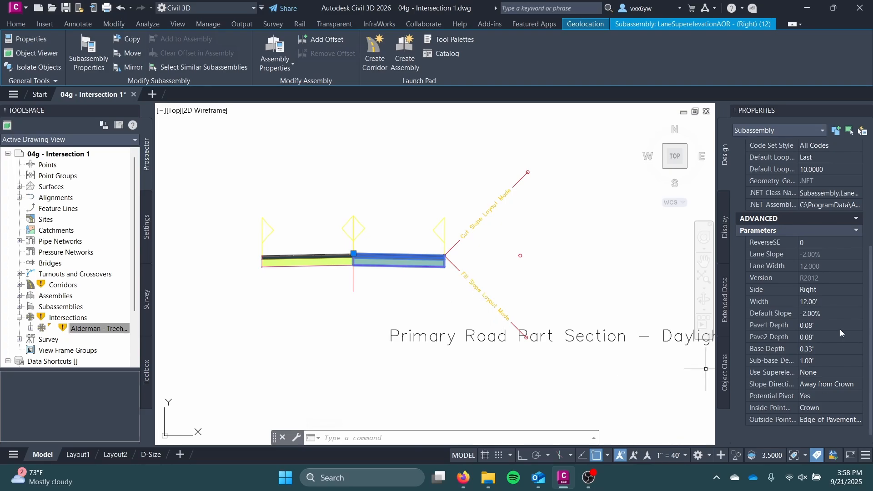
text(3)
key(Return)
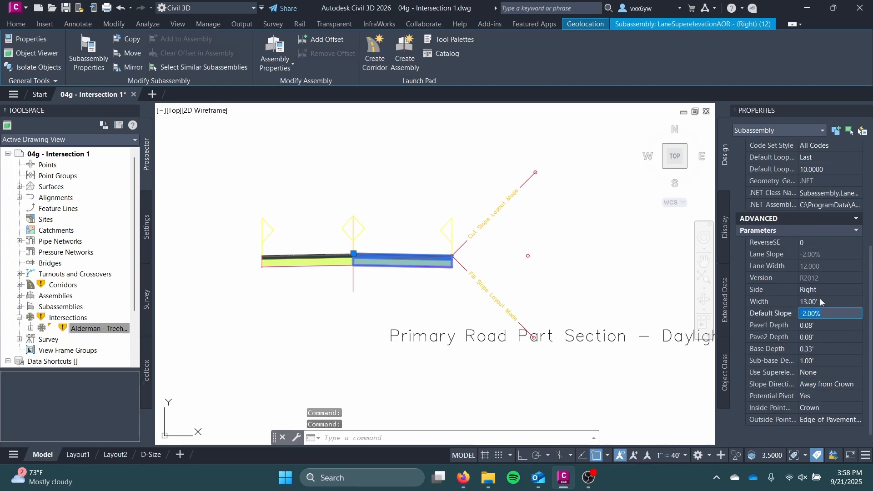
key(Escape)
Change the left lane's width in the Daylight Right primary road assembly to match its right lane
click(297, 261)
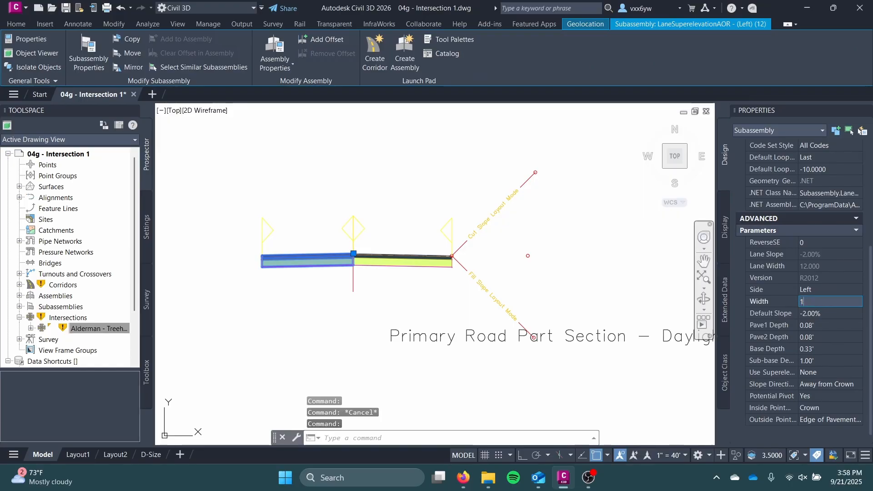
key(Return)
key(Escape)
Set the left lane's width to 13 ft in the Primary Road Part Section - Daylight Left assembly
middle_drag(422, 350, 406, 46)
scroll(400, 203, down, 4)
middle_drag(400, 204, 401, 196)
scroll(381, 232, up, 4)
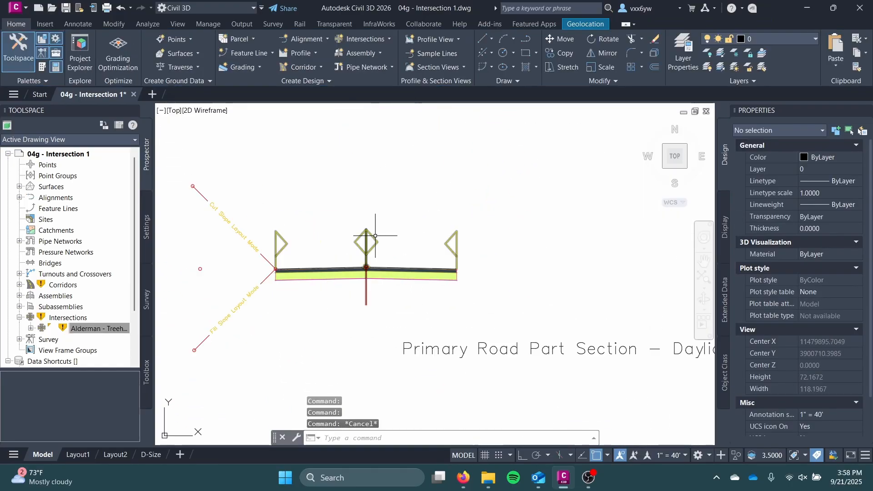
middle_drag(375, 238, 406, 189)
scroll(406, 189, up, 2)
scroll(406, 193, down, 6)
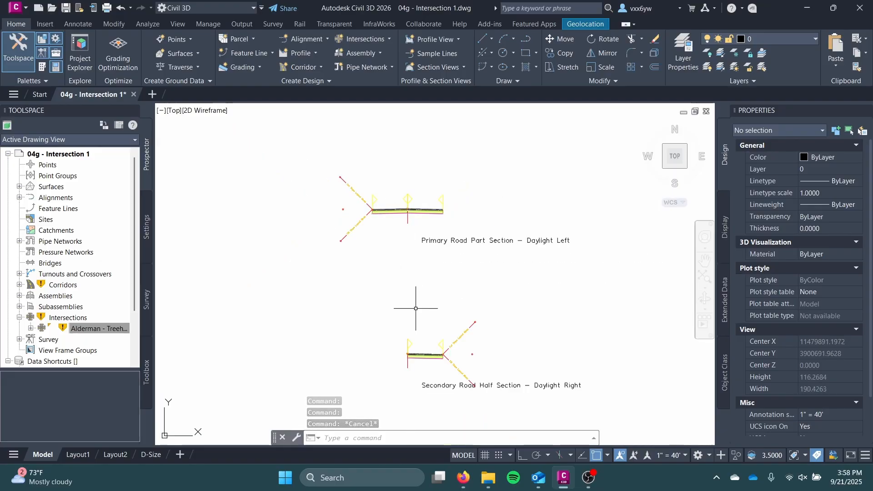
scroll(390, 177, up, 5)
click(408, 233)
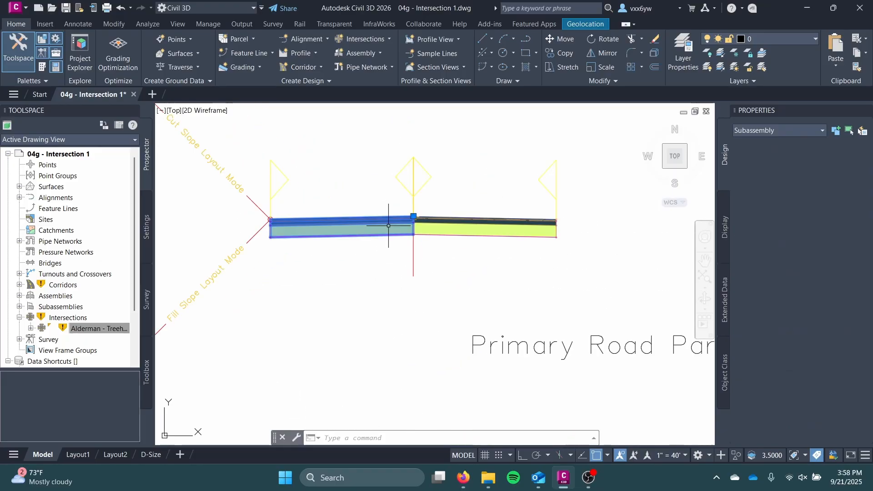
scroll(774, 350, down, 3)
click(819, 299)
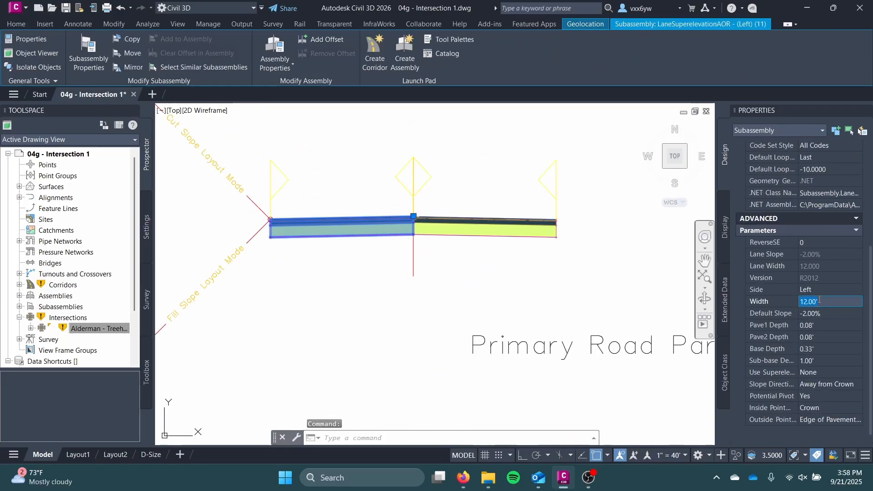
text(13)
key(Return)
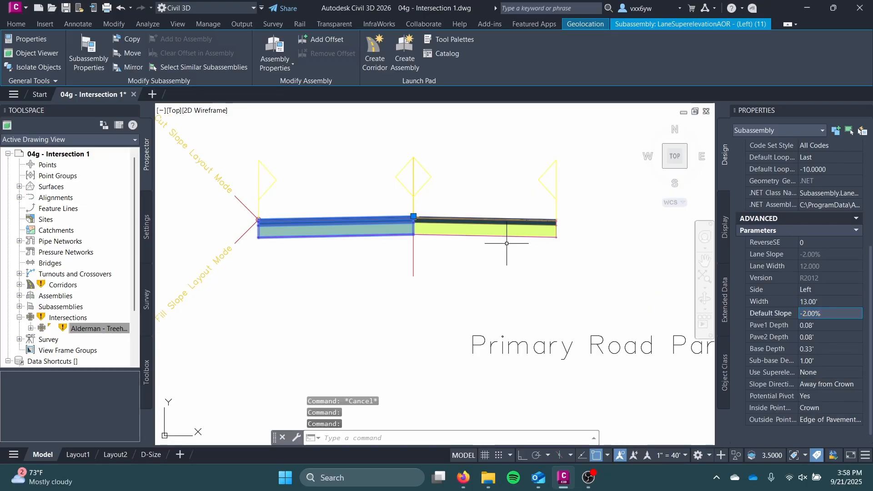
Set the right lane's width to 13 ft in the Daylight Left primary road assembly
click(507, 235)
key(Escape)
click(503, 227)
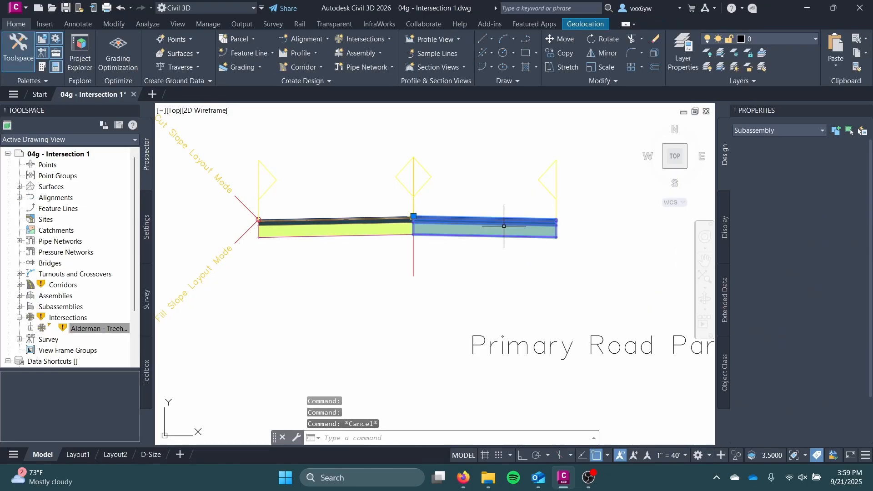
scroll(806, 342, down, 5)
text(13)
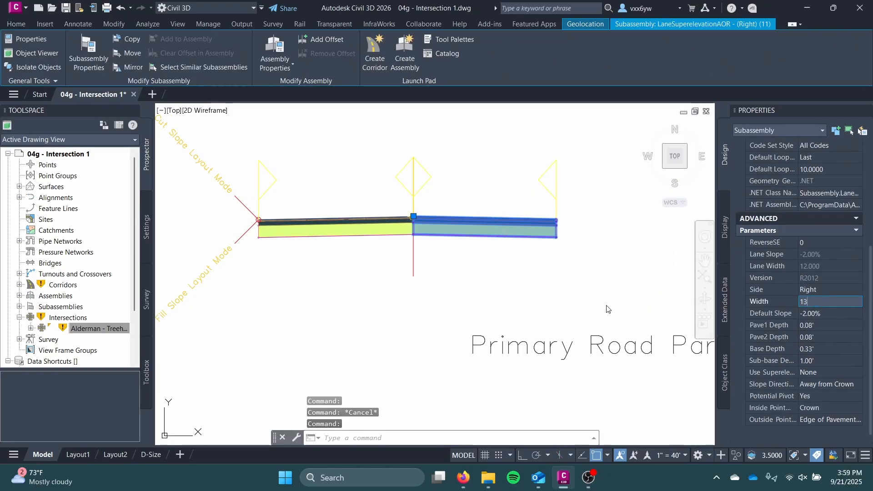
click(606, 308)
scroll(606, 302, down, 4)
key(Escape)
Set the lane width to 10 ft in the Secondary Road Half Section - Daylight Right assembly
middle_drag(562, 337, 503, 242)
key(Escape)
click(482, 269)
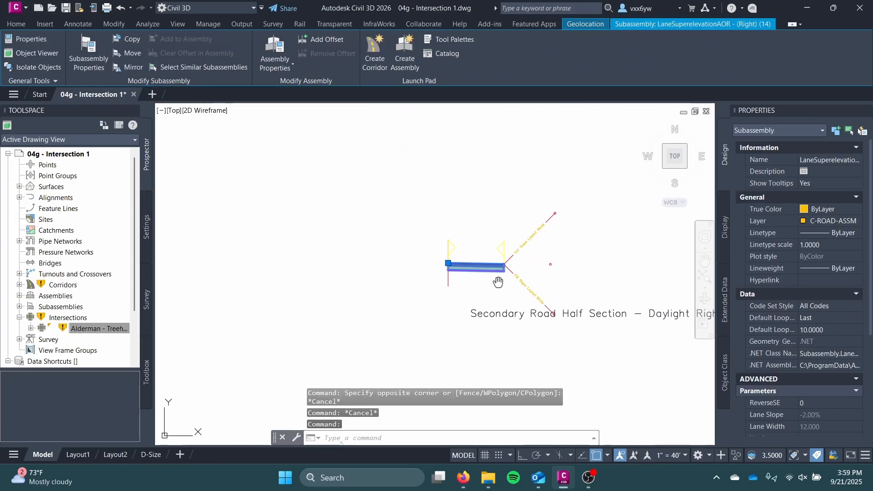
scroll(450, 250, up, 4)
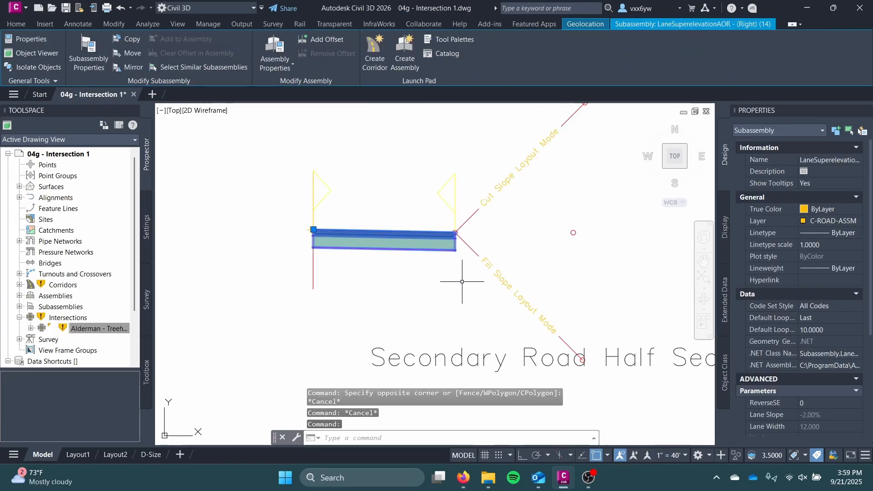
scroll(462, 281, down, 2)
scroll(801, 318, down, 5)
click(819, 301)
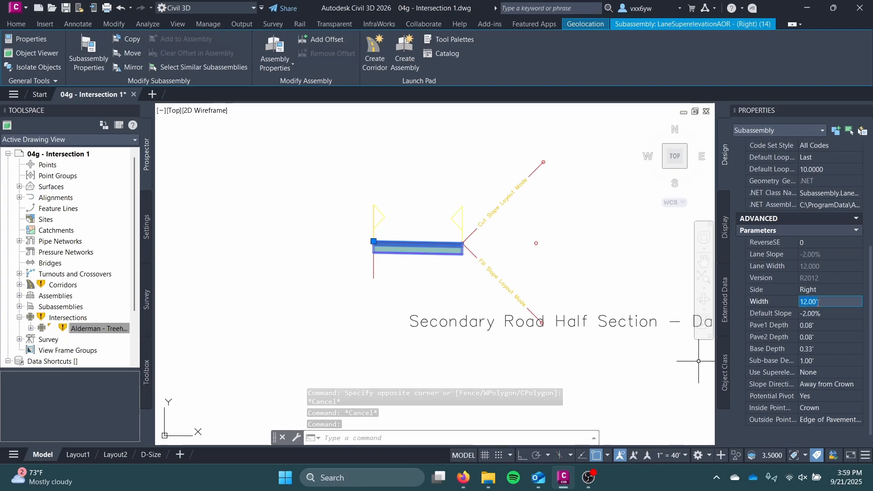
text(10)
key(Return)
key(Escape)
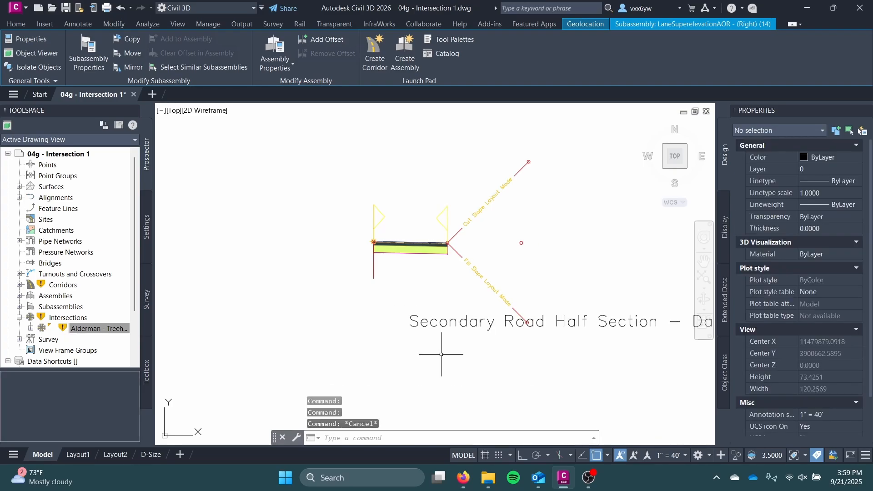
Set the lane width to 10 ft in the Secondary Road Half Section - Daylight Left assembly
scroll(447, 355, down, 4)
middle_drag(459, 355, 458, 223)
middle_drag(442, 325, 429, 290)
scroll(425, 291, up, 4)
click(371, 270)
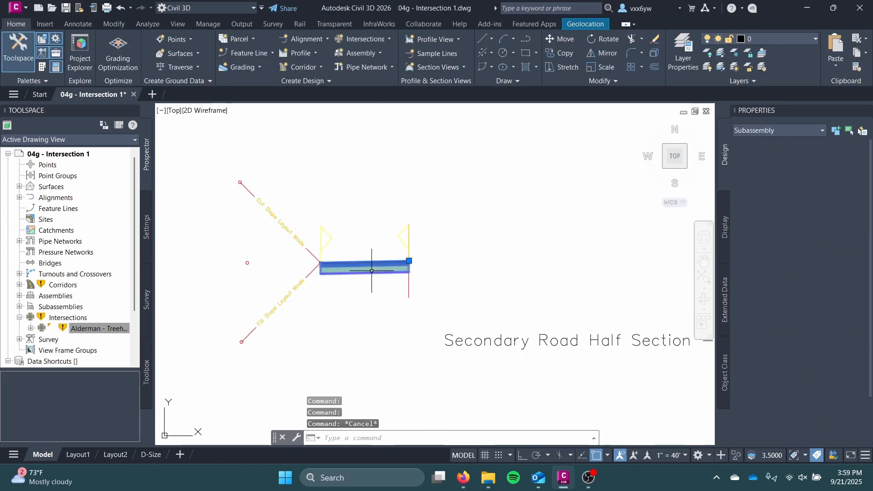
scroll(824, 307, down, 5)
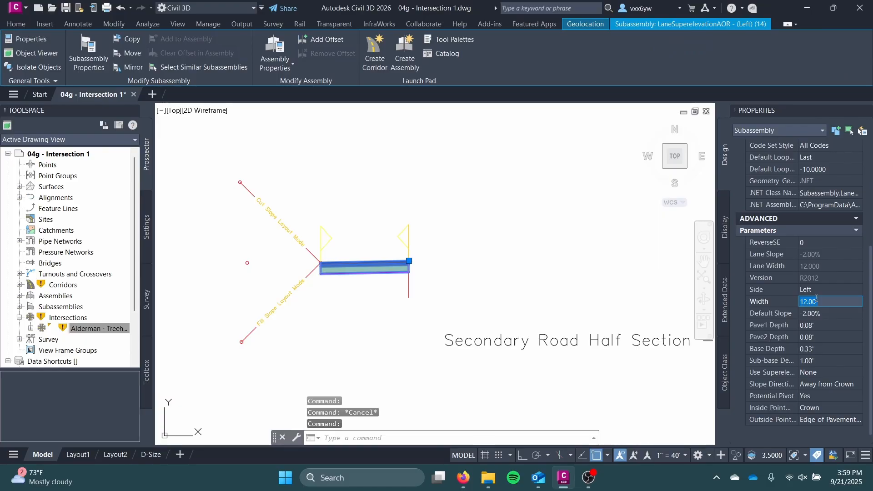
text(10)
key(Tab)
Examine the curb and gutter shape in the curb return fillets assembly
scroll(568, 317, down, 2)
middle_drag(554, 301, 507, 196)
scroll(507, 195, down, 2)
middle_drag(493, 301, 492, 257)
key(Escape)
scroll(451, 301, up, 6)
scroll(469, 210, up, 5)
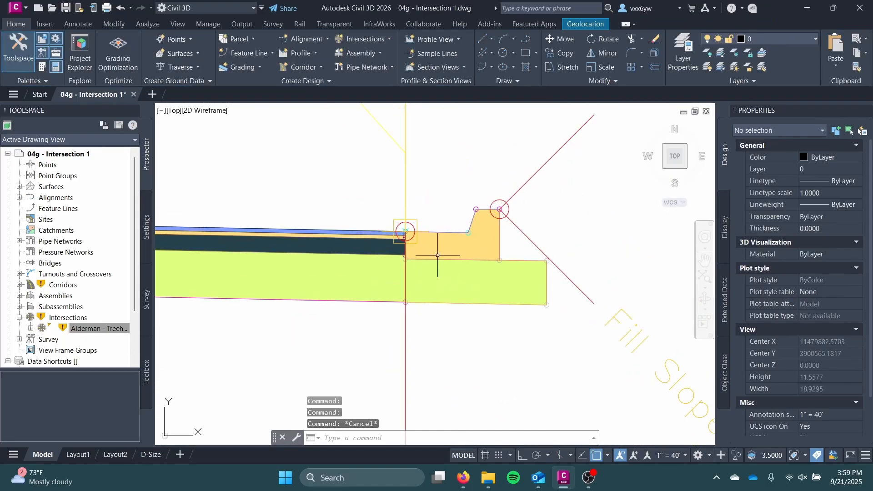
click(441, 242)
key(Escape)
Examine the gutter and curb dimensions of the right curb and gutter in an existing road assembly with a sidewalk
scroll(511, 238, down, 6)
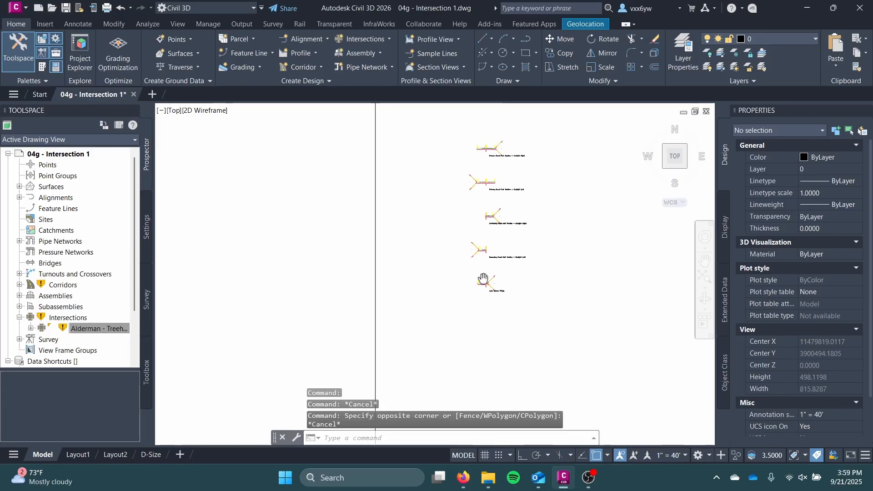
scroll(468, 312, up, 3)
scroll(453, 240, up, 8)
scroll(471, 293, down, 2)
middle_drag(471, 294, 420, 157)
middle_drag(619, 222, 368, 268)
middle_drag(541, 228, 344, 302)
scroll(636, 255, up, 6)
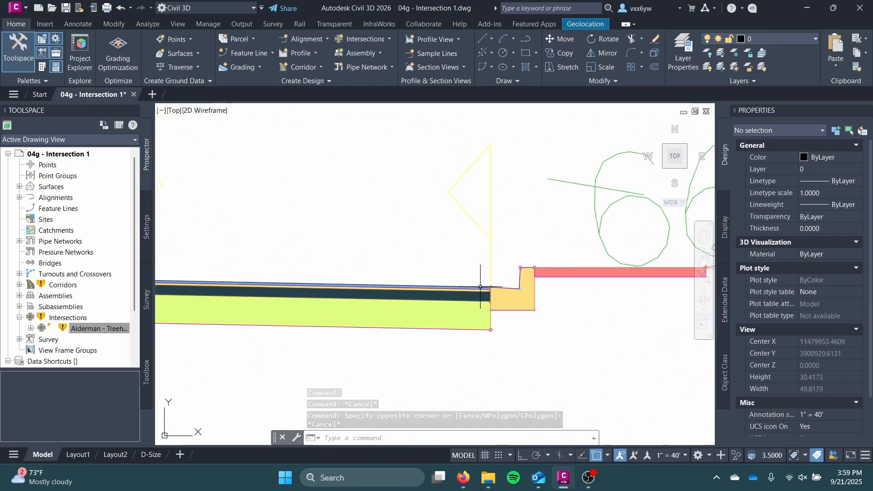
click(512, 293)
scroll(804, 343, down, 3)
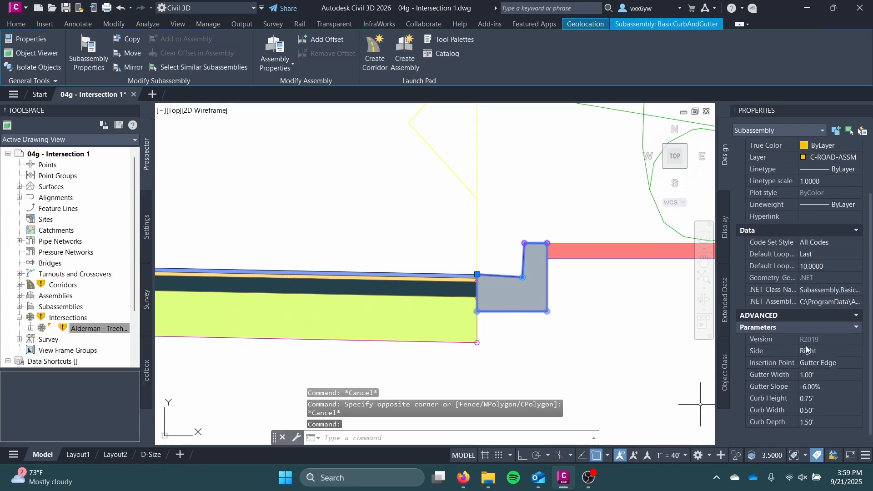
key(Escape)
Select the curb and gutter subassembly in the curb return fillets assembly and open its subbase depth for editing
scroll(539, 385, down, 6)
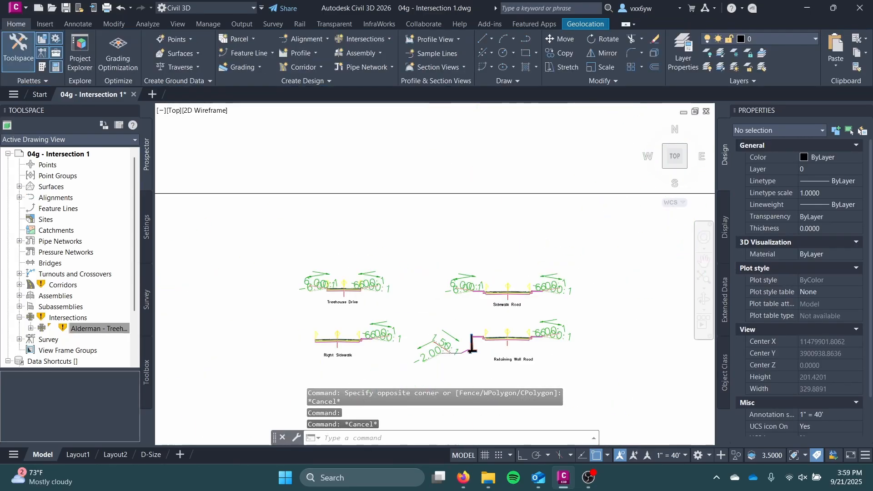
middle_drag(506, 319, 512, 206)
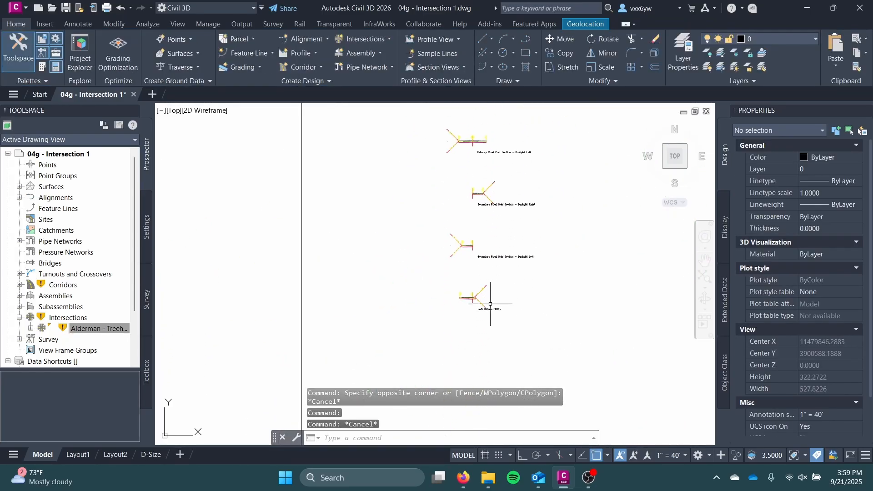
scroll(491, 302, up, 6)
middle_drag(440, 312, 605, 273)
scroll(442, 238, up, 3)
click(442, 238)
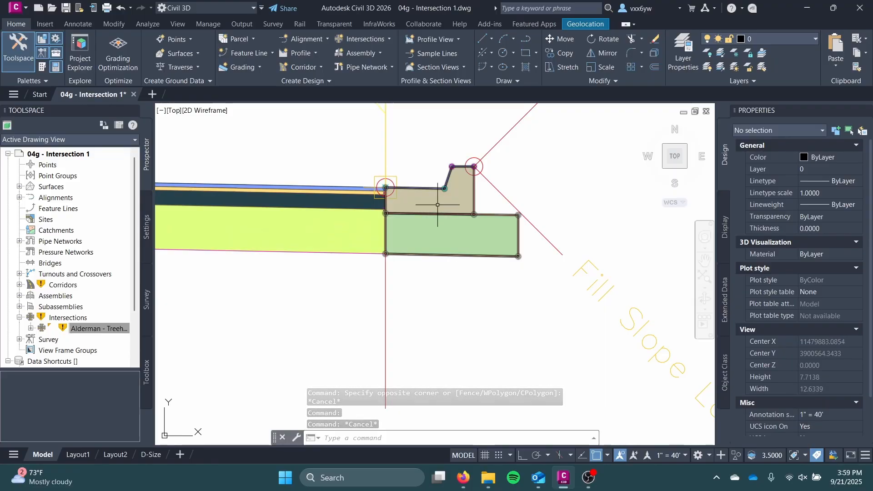
scroll(773, 340, down, 10)
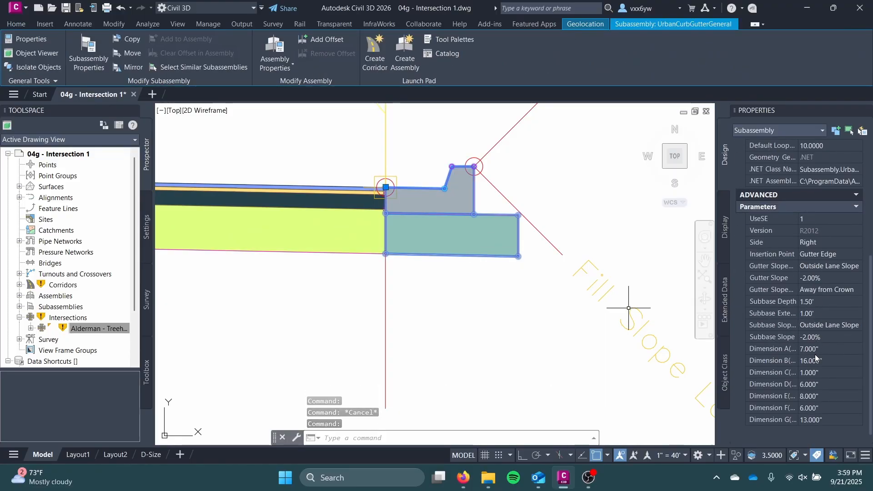
click(810, 302)
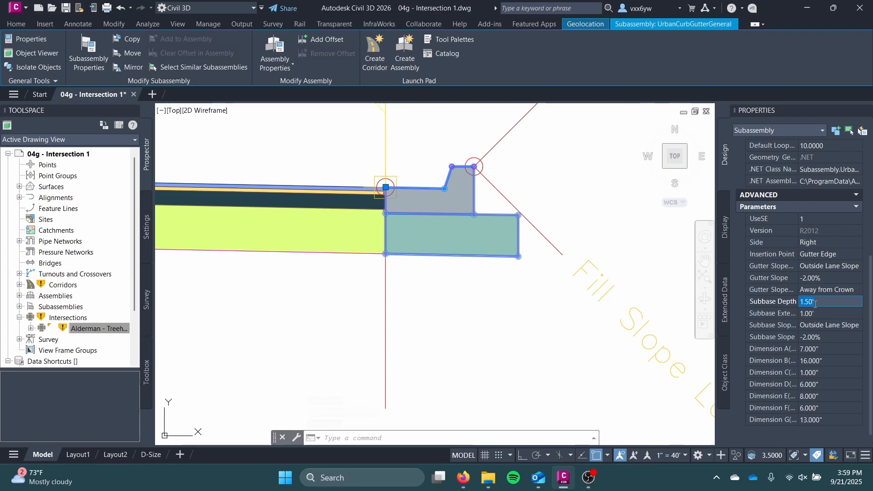
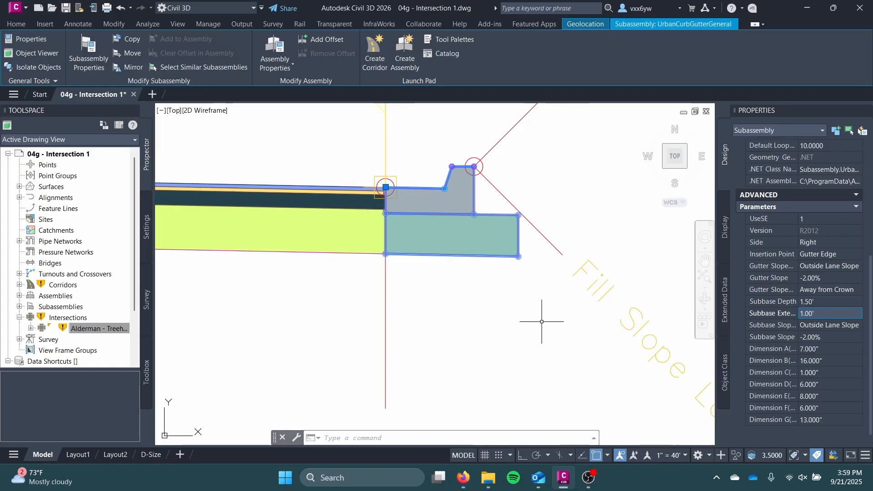
Deselect the curb and gutter, open the subassembly tool palettes and bring up the imperial Basic subassemblies
scroll(484, 313, down, 4)
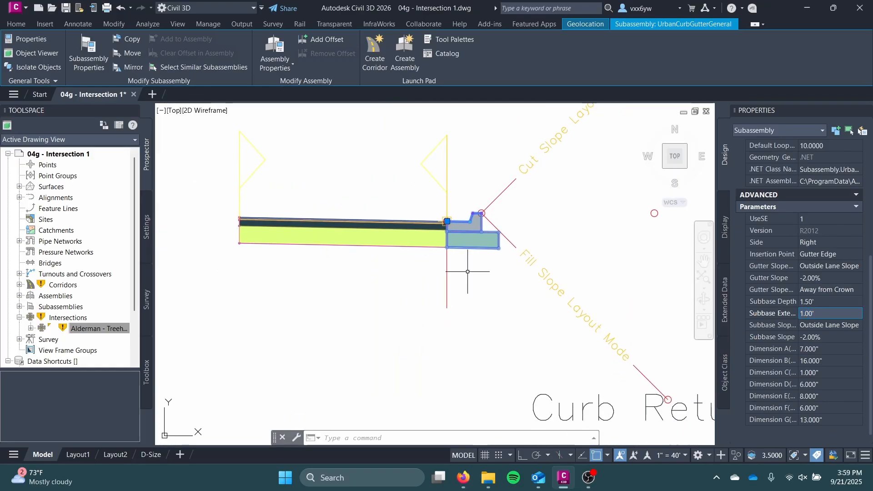
scroll(457, 249, down, 2)
key(Escape)
scroll(457, 250, up, 2)
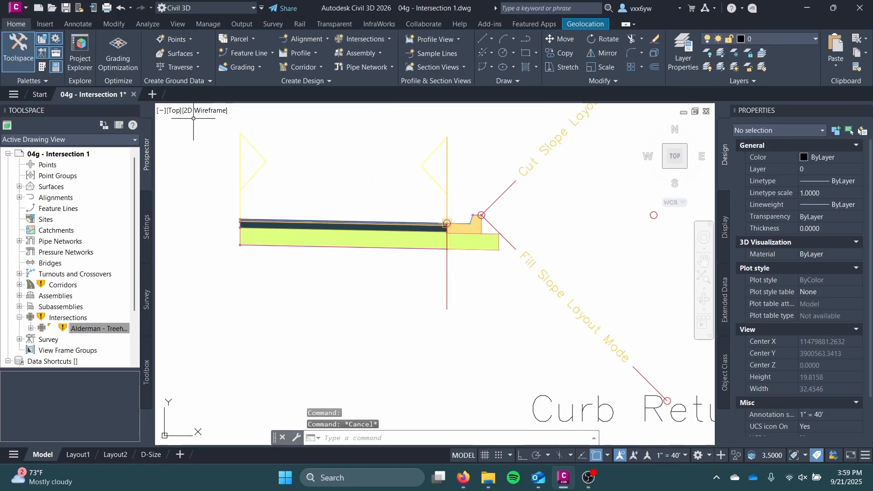
click(39, 67)
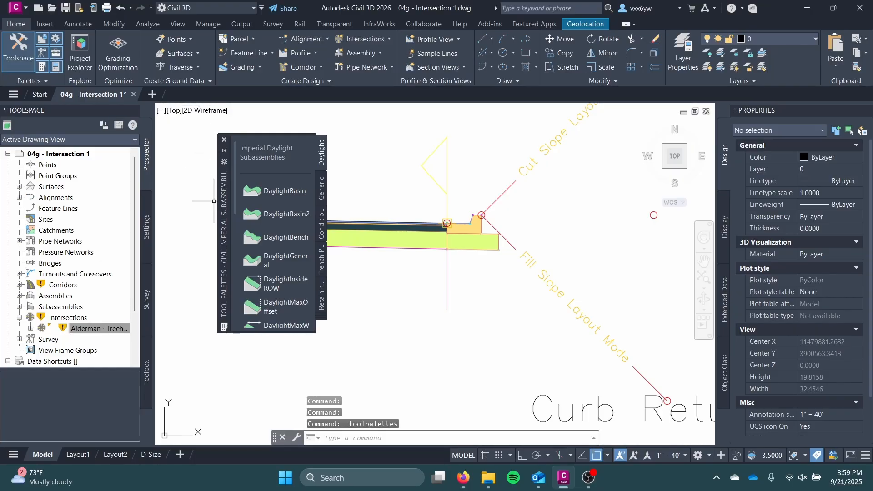
scroll(483, 239, down, 3)
mouse_move(484, 240)
middle_down()
mouse_move(455, 277)
mouse_move(461, 175)
middle_up()
scroll(457, 244, up, 4)
scroll(301, 217, down, 3)
click(314, 317)
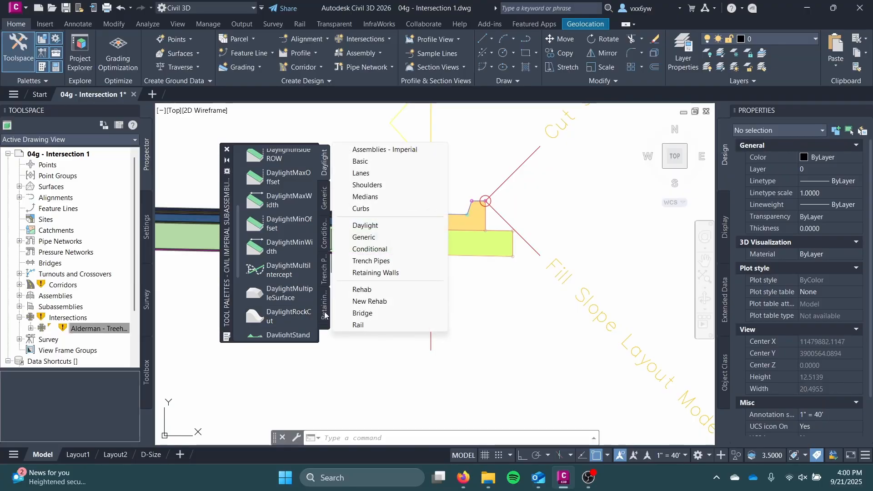
click(357, 161)
scroll(285, 207, down, 4)
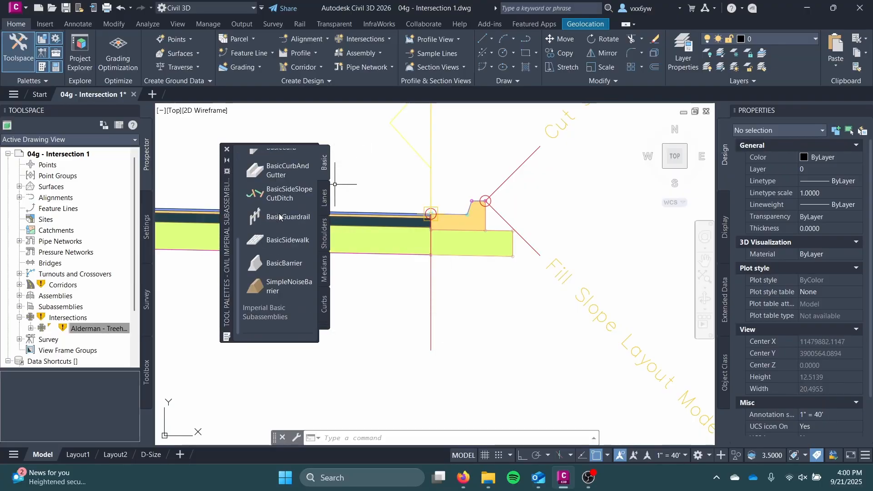
scroll(289, 250, up, 2)
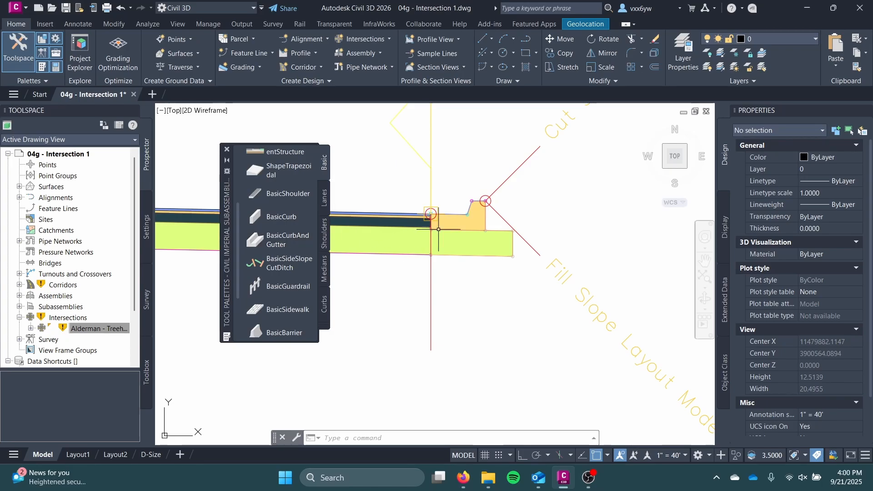
Delete the UrbanCurbGutterGeneral subassembly from the curb return fillets assembly
click(456, 217)
key(Escape)
click(463, 218)
click(469, 234)
click(492, 242)
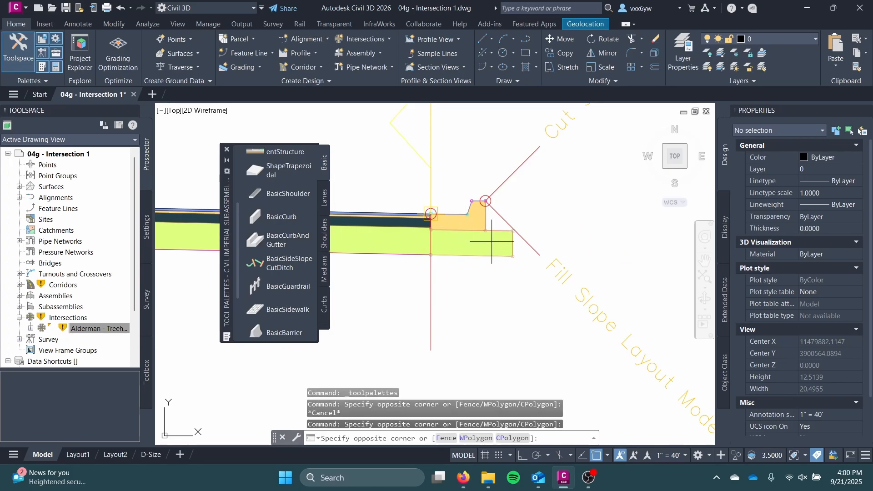
key(Escape)
key(Escape)
click(466, 221)
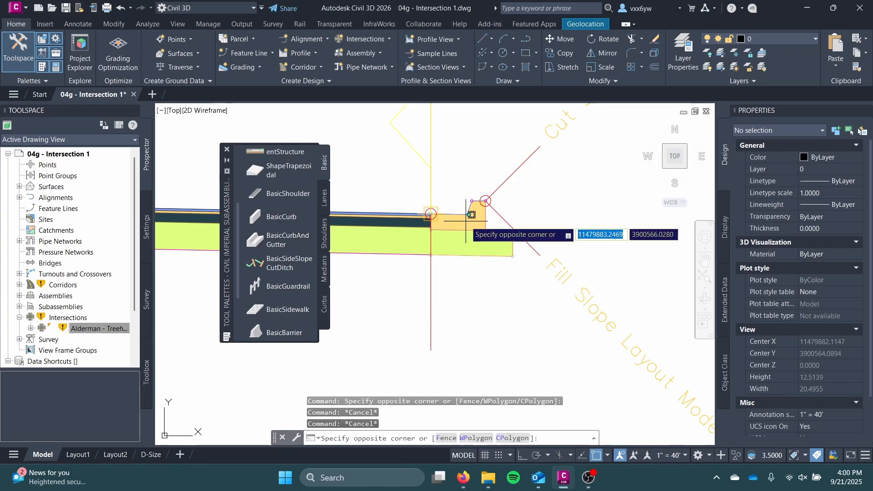
key(Escape)
scroll(464, 223, up, 2)
click(460, 225)
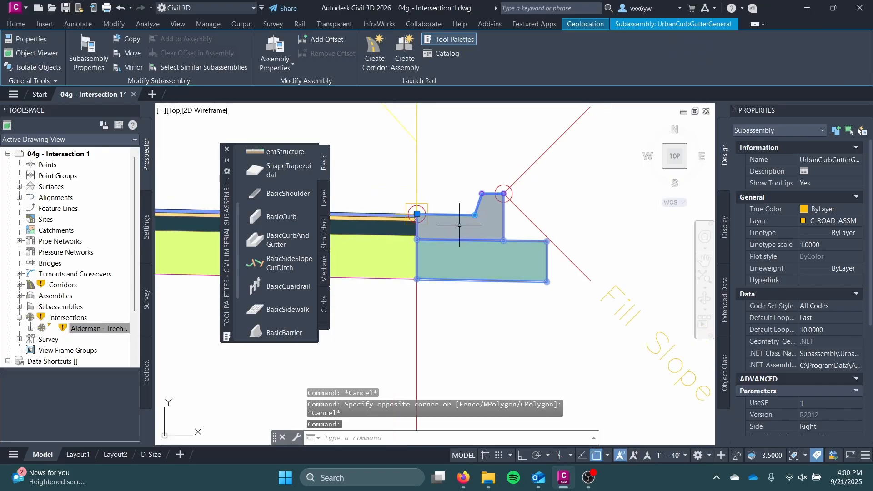
key(Delete)
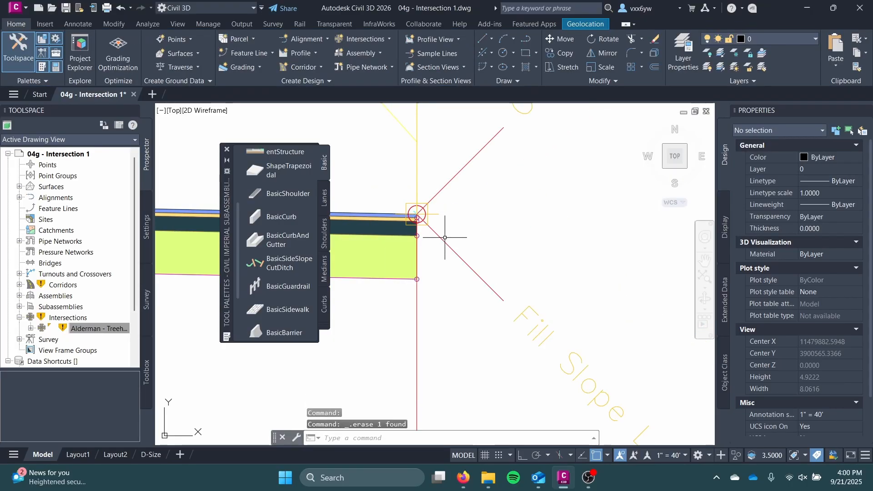
Move the BasicSideSlopeCutDitch subassembly from the lane's outer surface edge down to the bottom outer marker of the subbase
click(440, 237)
click(417, 213)
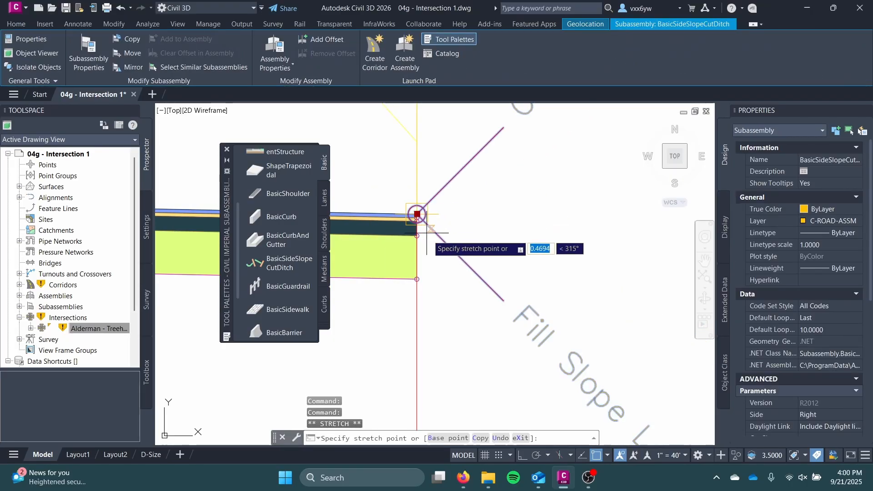
key(Escape)
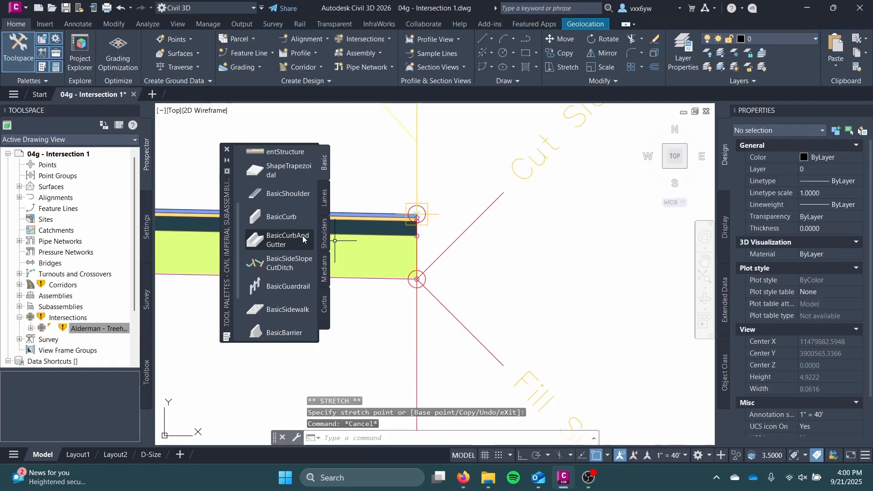
Try to attach a BasicCurbAndGutter subassembly to the lane's outer surface edge, and undo the placement
click(296, 236)
scroll(436, 213, up, 4)
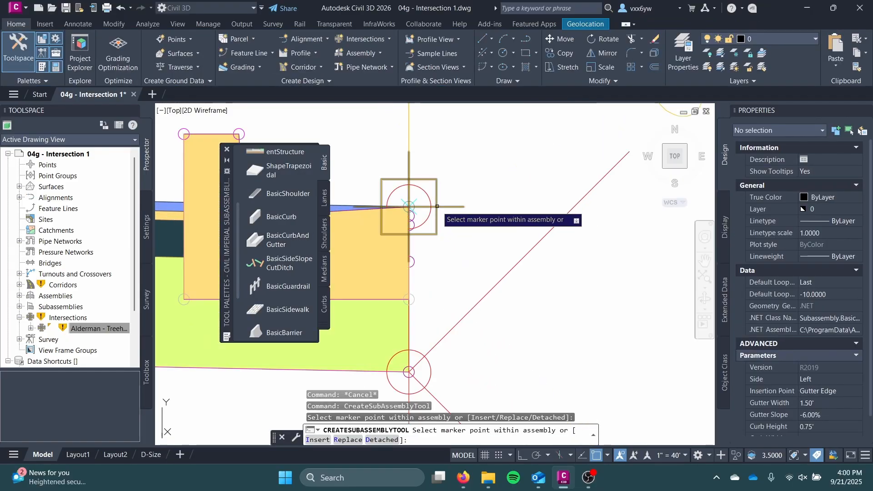
scroll(415, 253, down, 2)
middle_drag(414, 256, 495, 258)
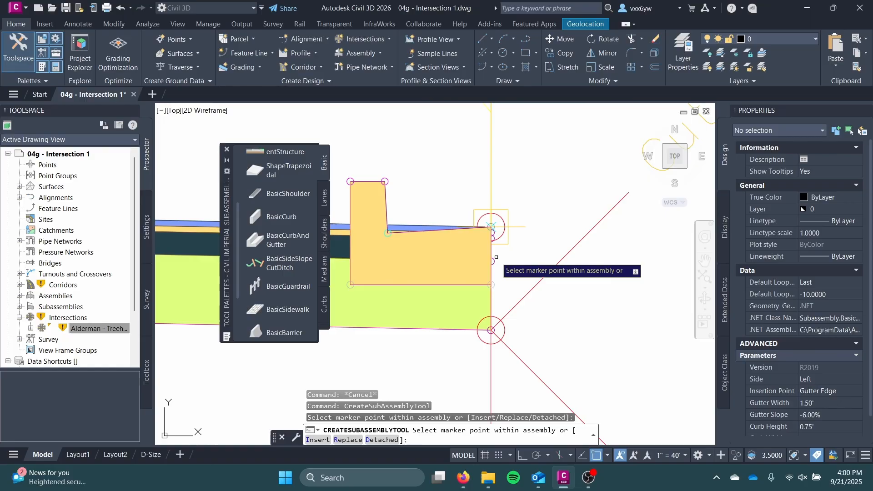
click(511, 236)
click(509, 236)
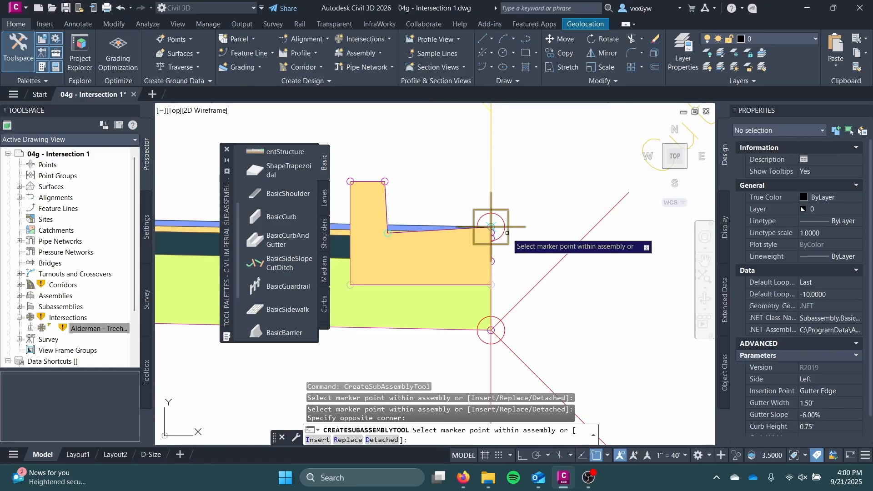
click(509, 235)
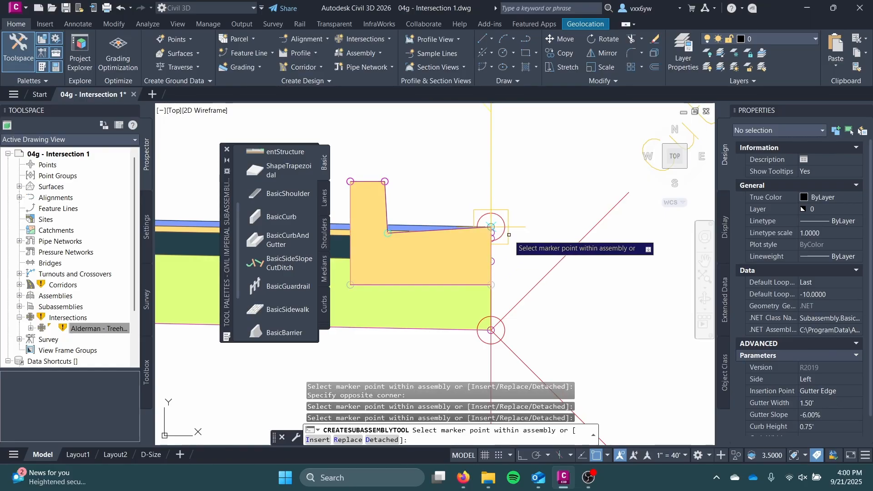
key(ctrl+z)
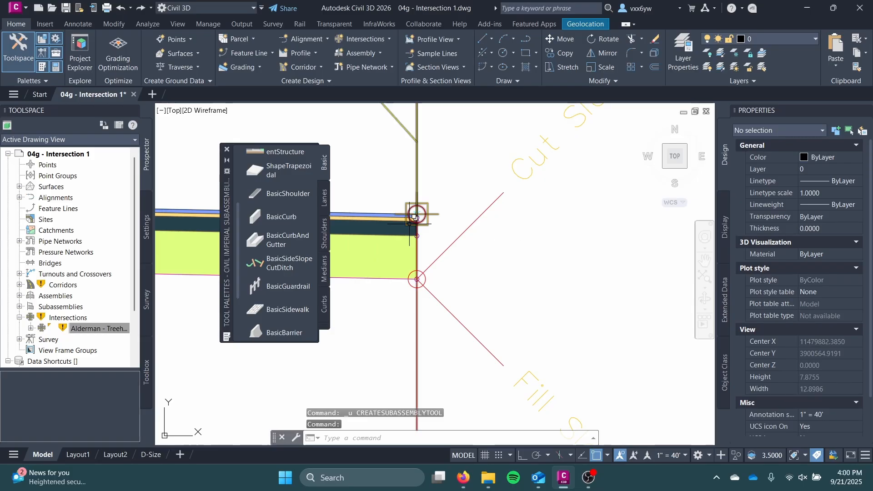
Attach a BasicCurbAndGutter subassembly to the outer surface edge of the lane in the curb return fillets assembly
click(271, 244)
scroll(439, 174, up, 5)
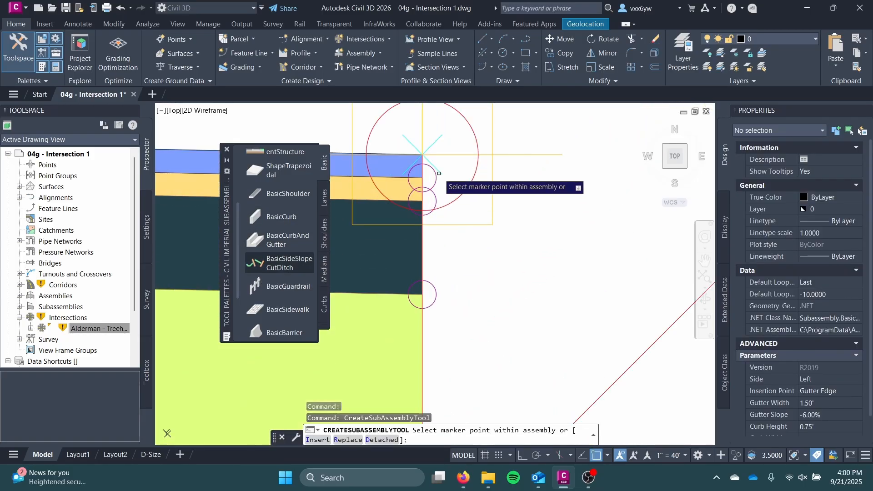
scroll(439, 174, down, 5)
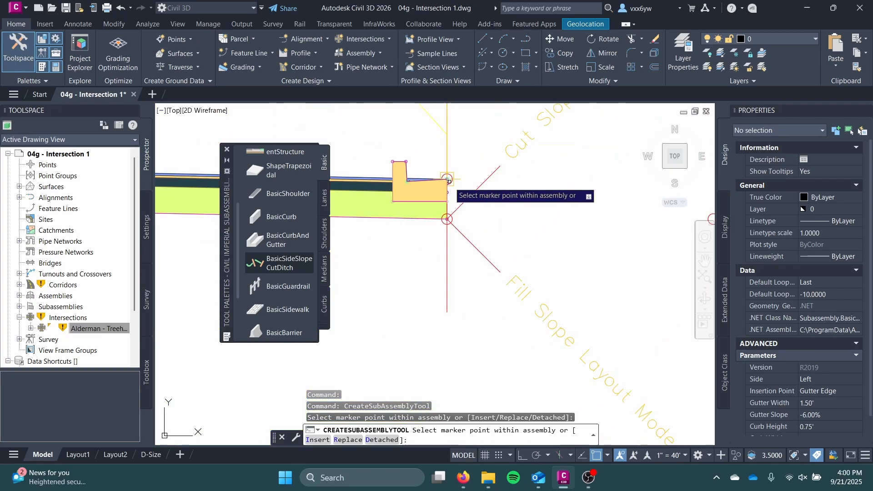
click(450, 181)
key(Escape)
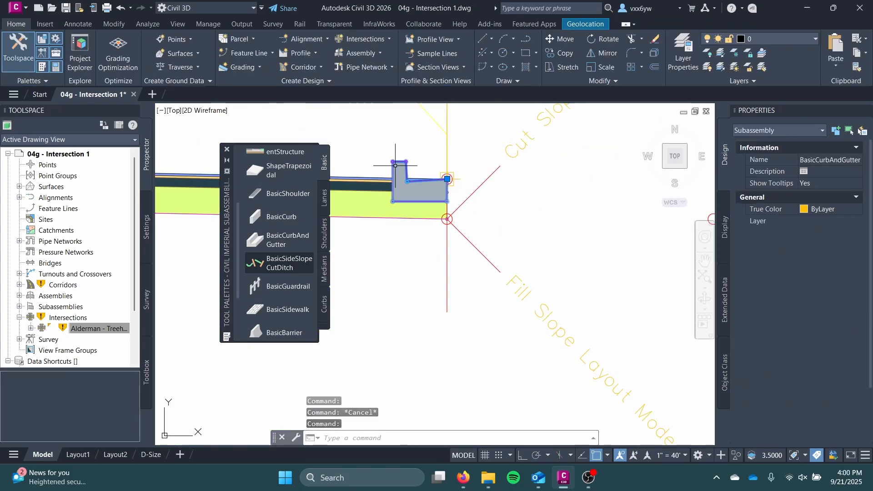
Set the side of the BasicCurbAndGutter subassembly to Right
scroll(785, 228, down, 3)
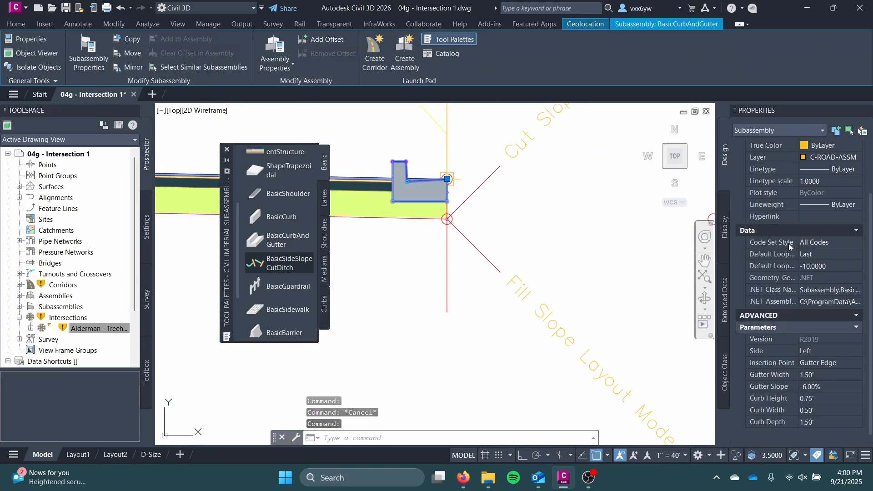
click(825, 351)
click(834, 351)
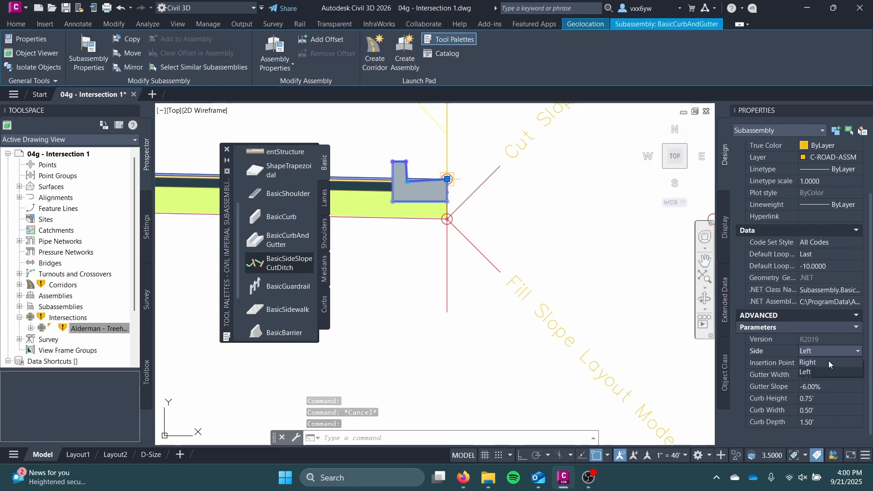
click(829, 361)
key(Escape)
middle_drag(486, 210, 486, 247)
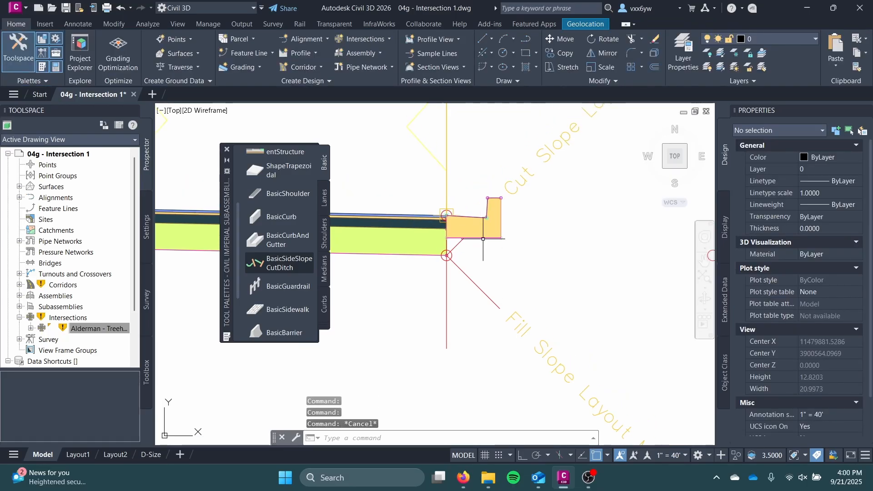
Reduce the gutter width of the BasicCurbAndGutter subassembly in the curb return fillets assembly
click(480, 227)
scroll(800, 364, down, 3)
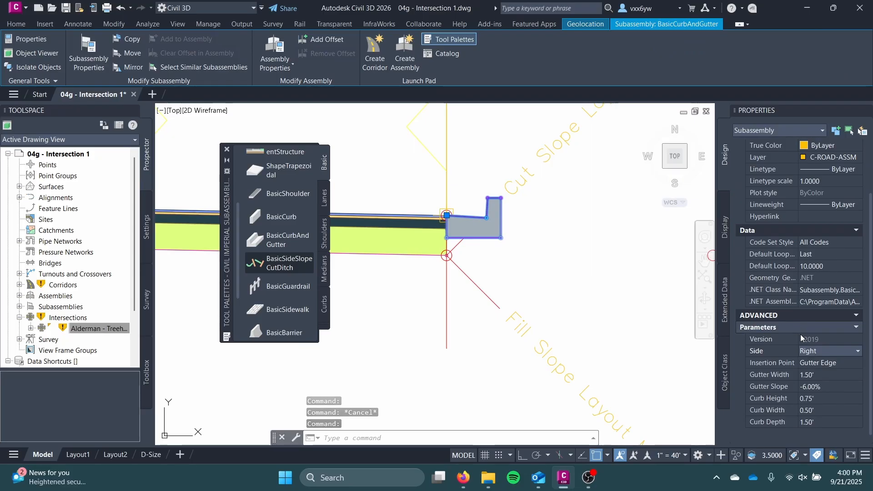
middle_drag(487, 274, 483, 320)
key(Escape)
scroll(467, 316, up, 2)
click(460, 263)
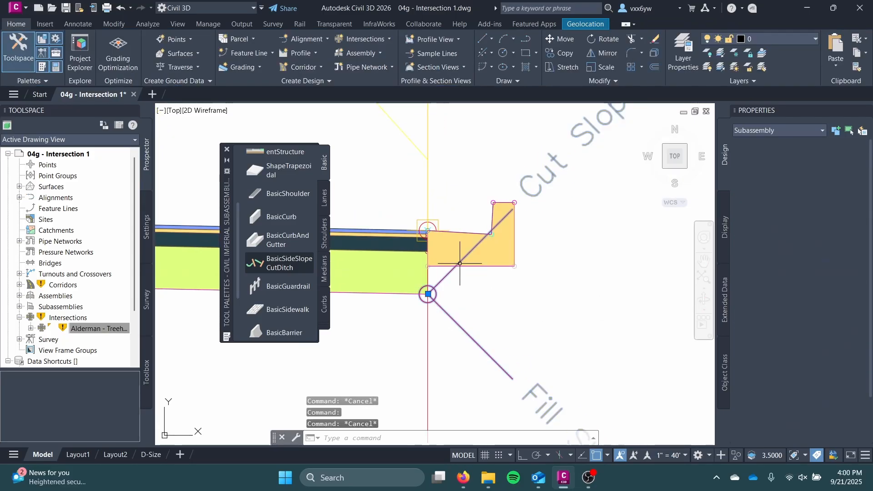
key(Escape)
click(457, 248)
click(456, 247)
click(456, 246)
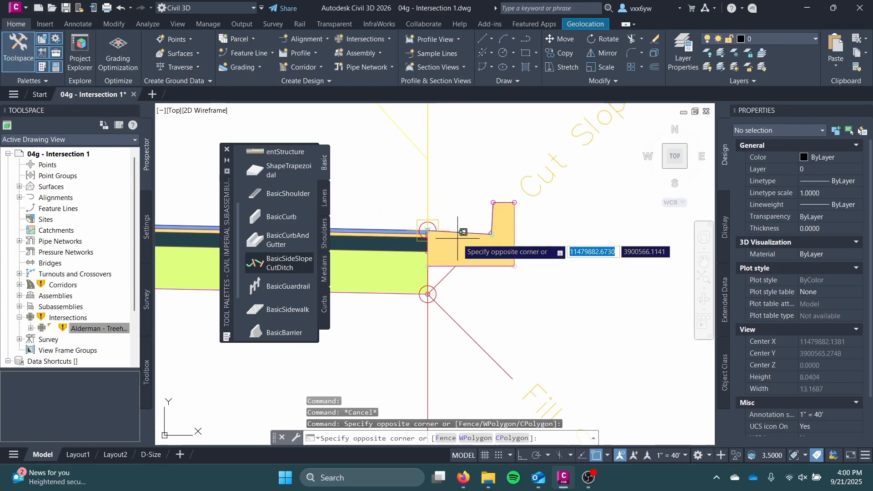
click(456, 245)
key(Escape)
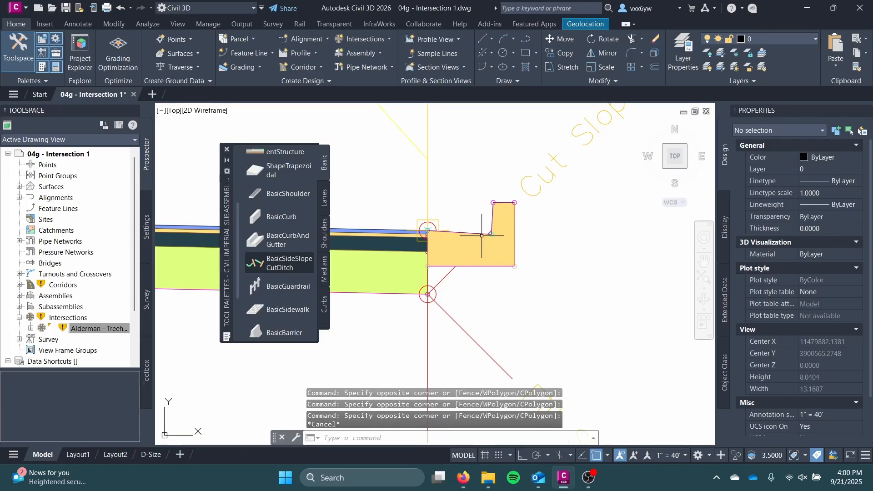
click(482, 236)
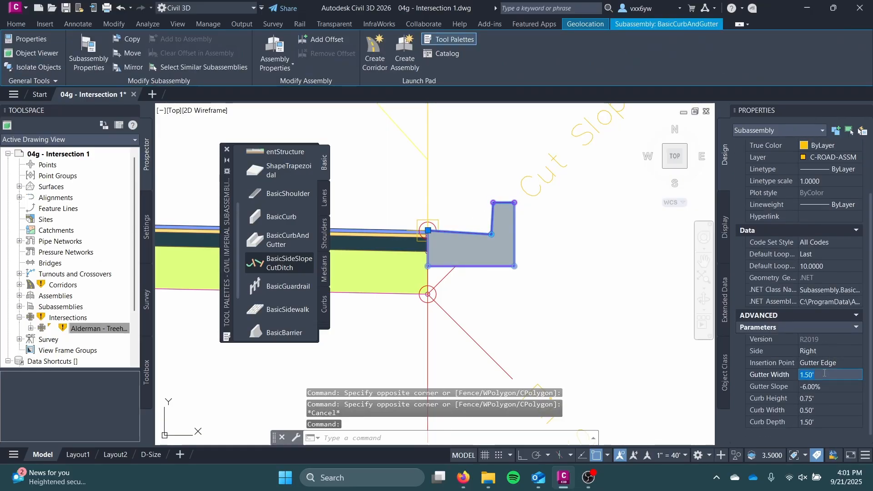
key(Return)
key(Escape)
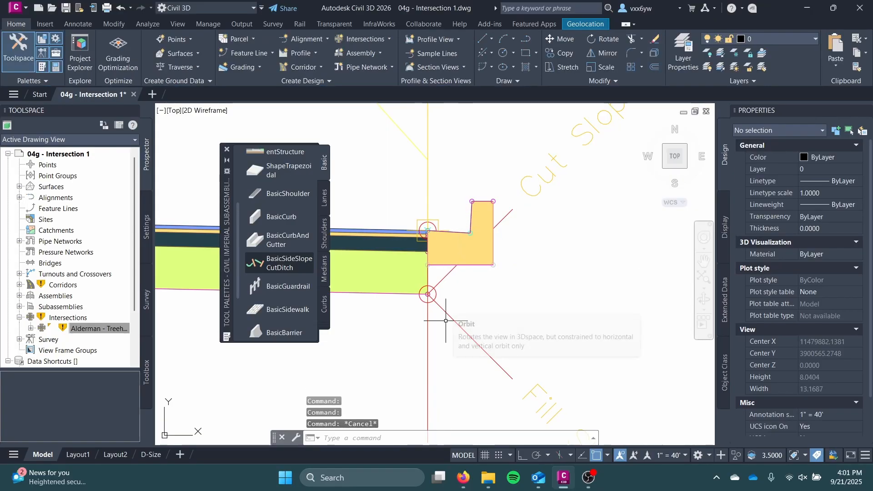
Move the BasicSideSlopeCutDitch subassembly from the subbase onto the top back corner of the new curb
click(428, 295)
click(427, 294)
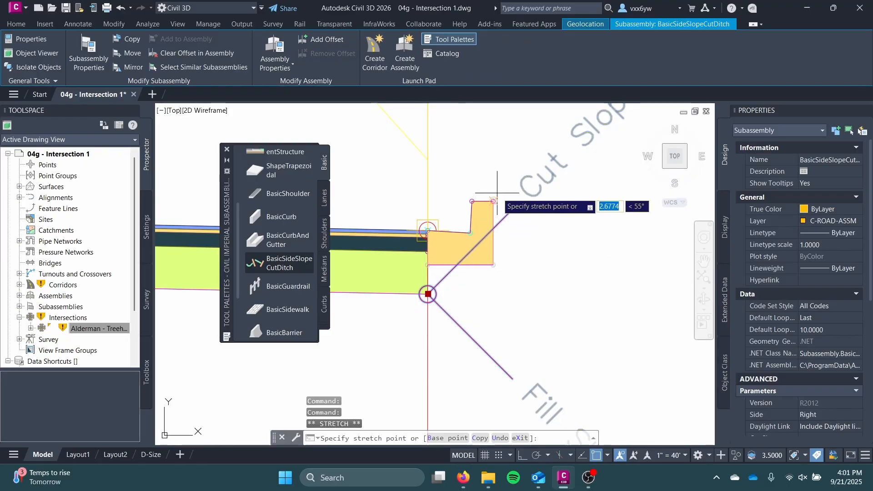
scroll(554, 218, down, 4)
key(Escape)
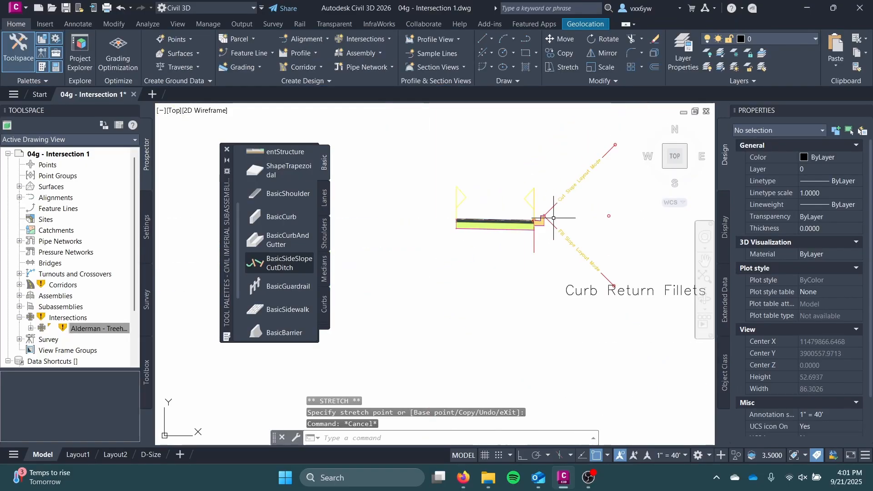
scroll(514, 255, up, 4)
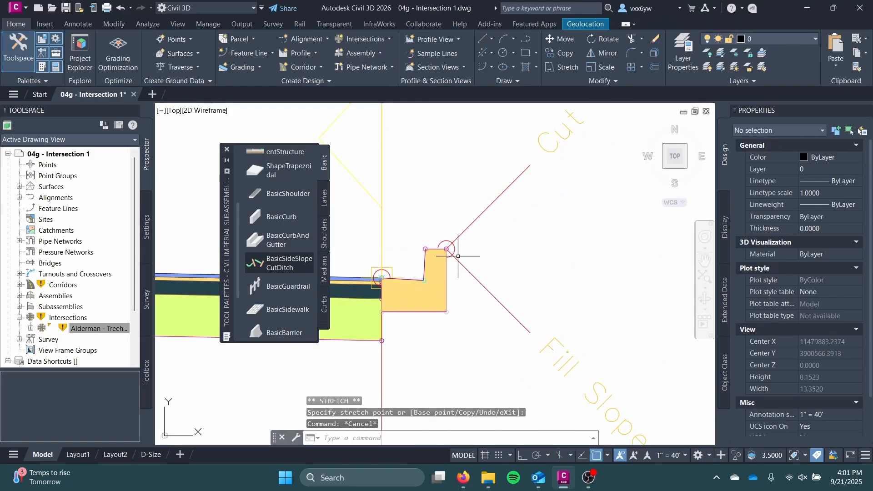
Return to the Alderman - Treehouse intersection in plan and examine its curb returns
scroll(458, 256, down, 15)
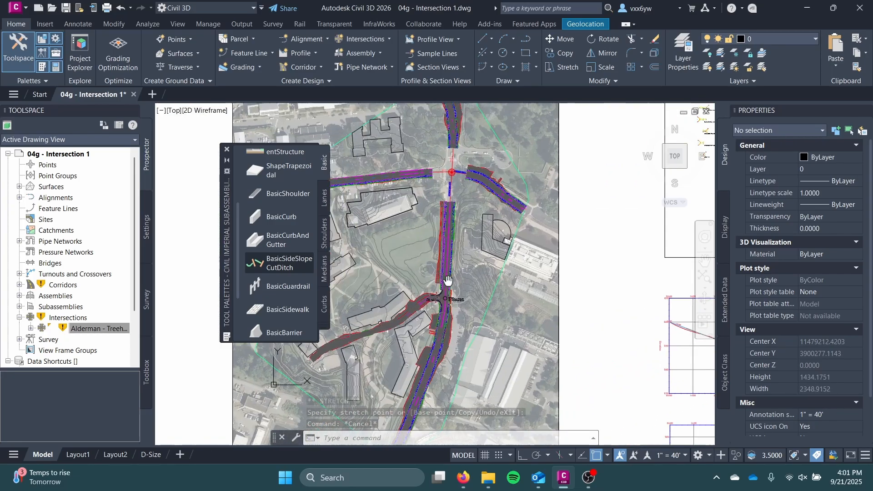
scroll(448, 280, up, 8)
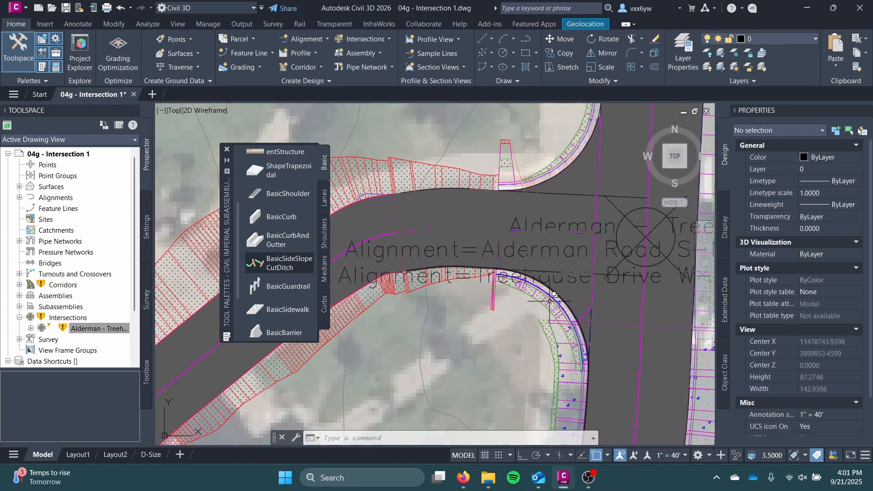
scroll(489, 287, down, 1)
middle_drag(489, 283, 411, 332)
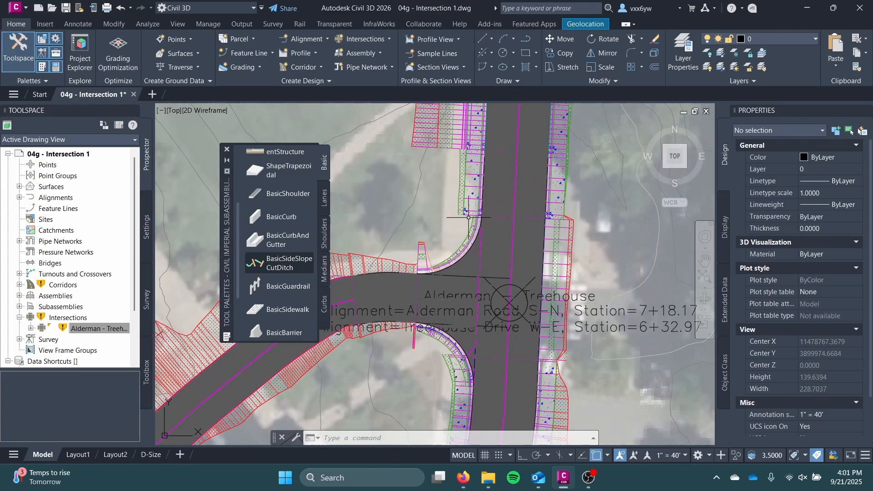
Move the BasicSideSlopeCutDitch subassembly of the Curb Return Fillets assembly from the curb's back to the bottom outer corner of the subbase
scroll(475, 229, down, 3)
middle_drag(520, 192, 310, 322)
scroll(471, 214, down, 4)
middle_drag(495, 256, 448, 306)
scroll(473, 289, up, 5)
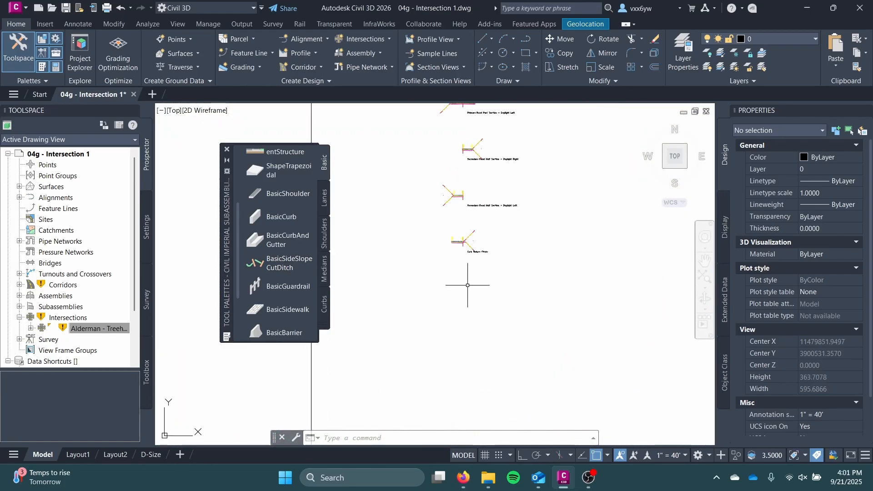
scroll(468, 284, up, 3)
middle_drag(460, 160, 415, 387)
scroll(417, 326, up, 1)
scroll(417, 325, up, 1)
middle_drag(417, 326, 454, 261)
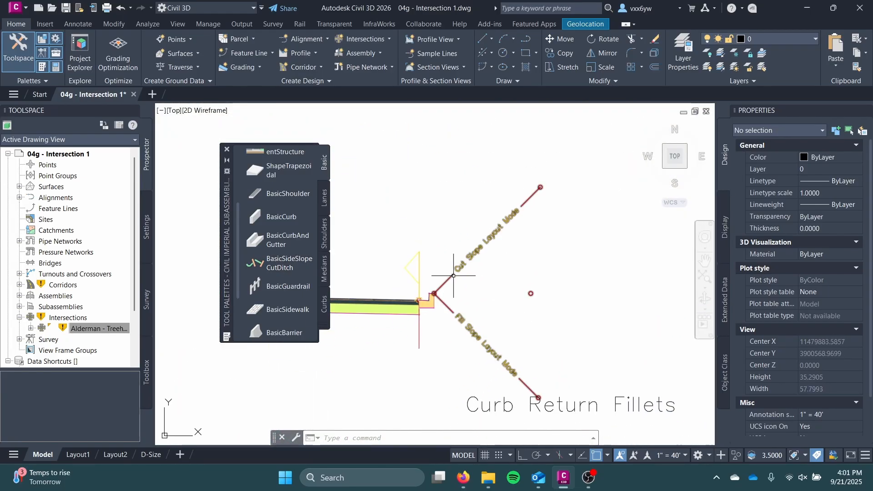
scroll(444, 291, up, 4)
click(425, 290)
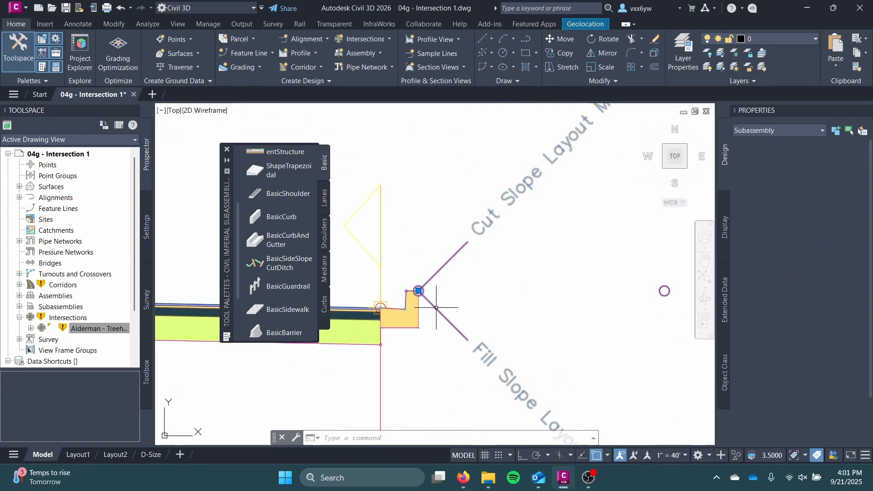
click(419, 291)
click(381, 344)
key(Escape)
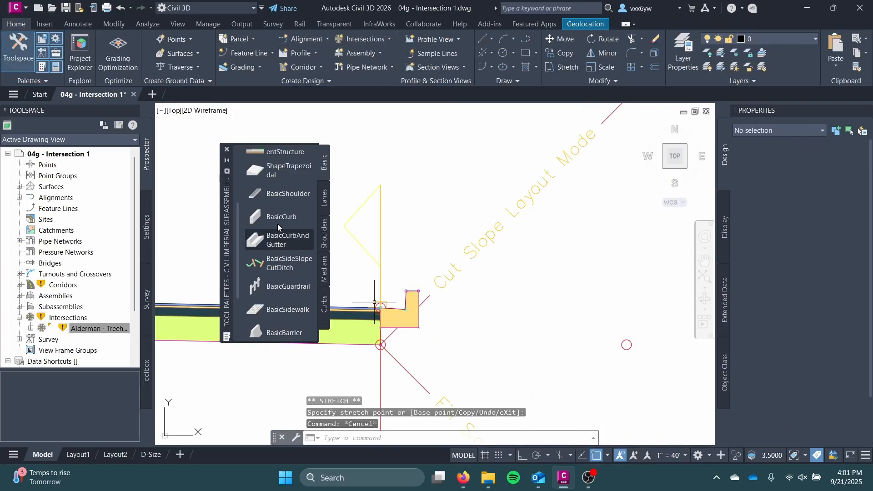
Attach a BasicSidewalk subassembly to the top back corner of the curb in the Curb Return Fillets assembly
scroll(277, 223, down, 3)
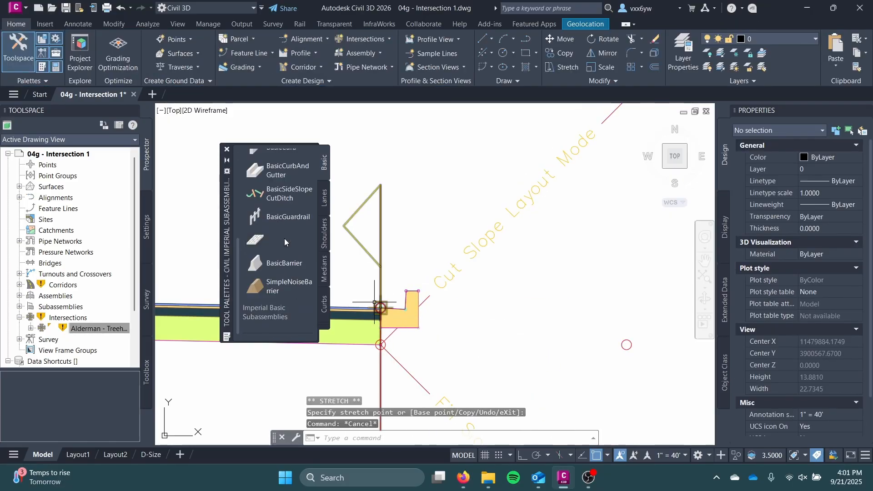
click(285, 239)
scroll(428, 289, up, 4)
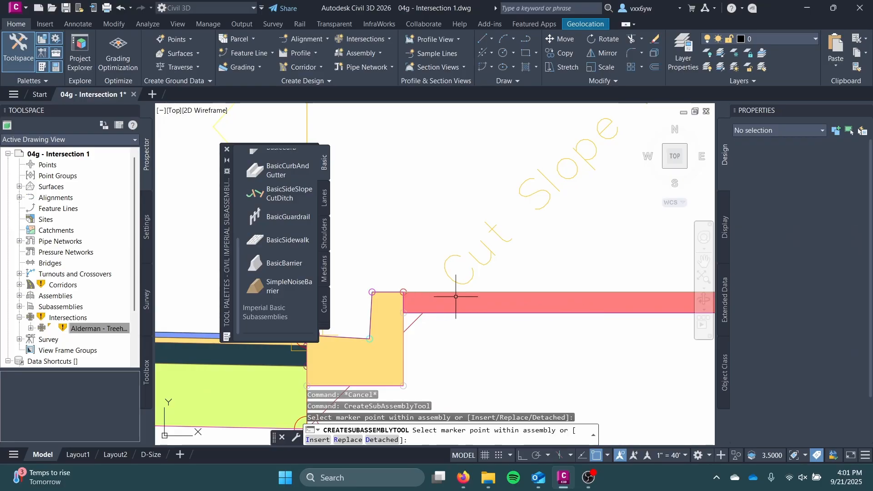
key(Escape)
scroll(518, 301, down, 4)
click(517, 302)
scroll(772, 362, down, 2)
key(Escape)
scroll(634, 359, down, 2)
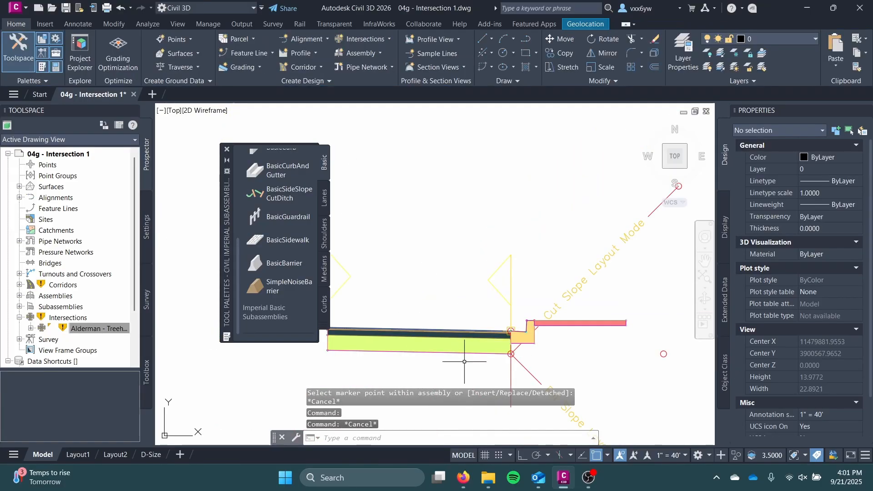
Move the BasicSideSlopeCutDitch subassembly from the subbase onto the top outer corner of the new sidewalk
middle_drag(544, 364, 492, 341)
click(473, 313)
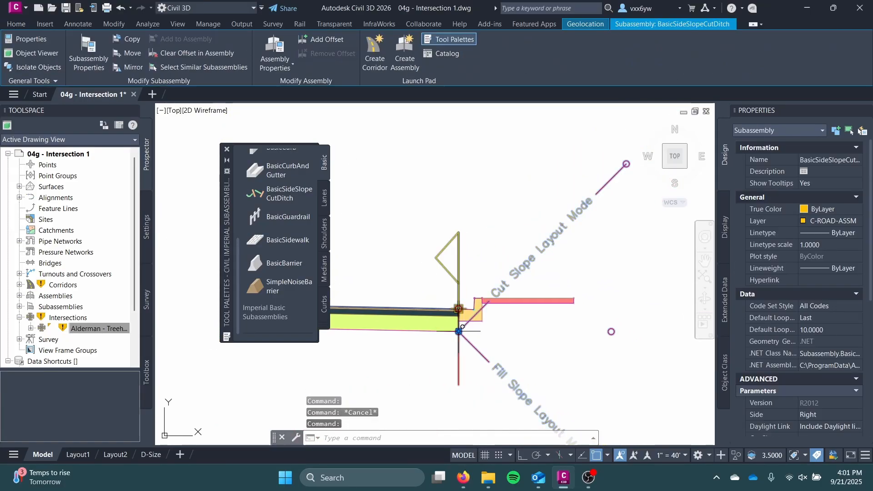
click(458, 331)
scroll(573, 301, up, 6)
click(573, 293)
scroll(551, 300, down, 4)
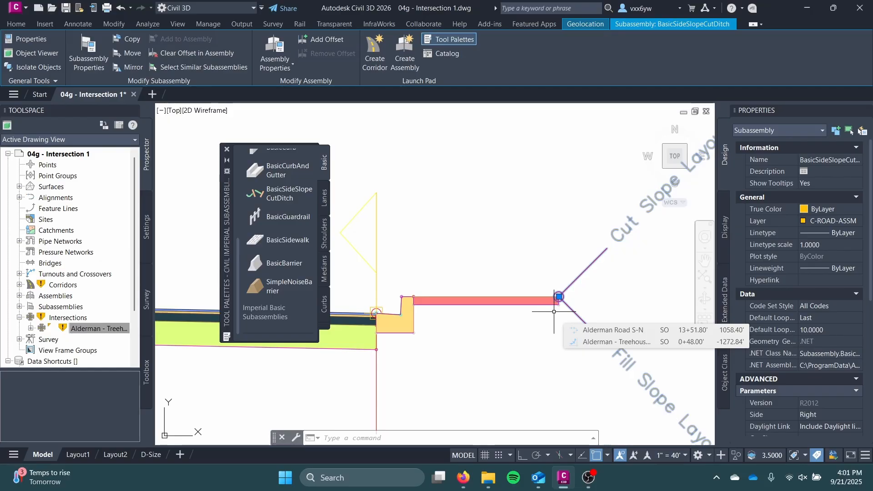
key(Escape)
Close the subassembly tool palettes and return to the Alderman - Treehouse intersection in plan
scroll(390, 205, down, 5)
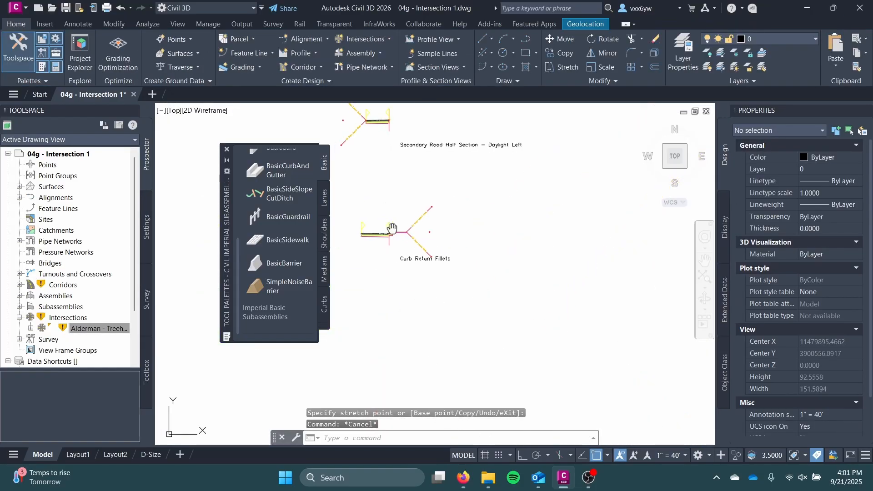
click(227, 150)
scroll(214, 212, down, 7)
middle_drag(215, 213, 436, 226)
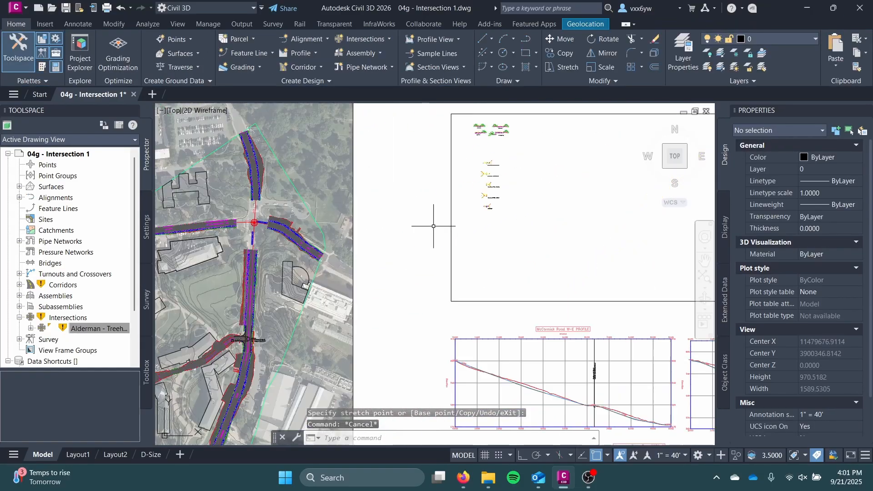
scroll(463, 227, down, 3)
scroll(376, 277, up, 9)
scroll(487, 204, down, 5)
middle_drag(487, 205, 320, 324)
scroll(393, 271, up, 5)
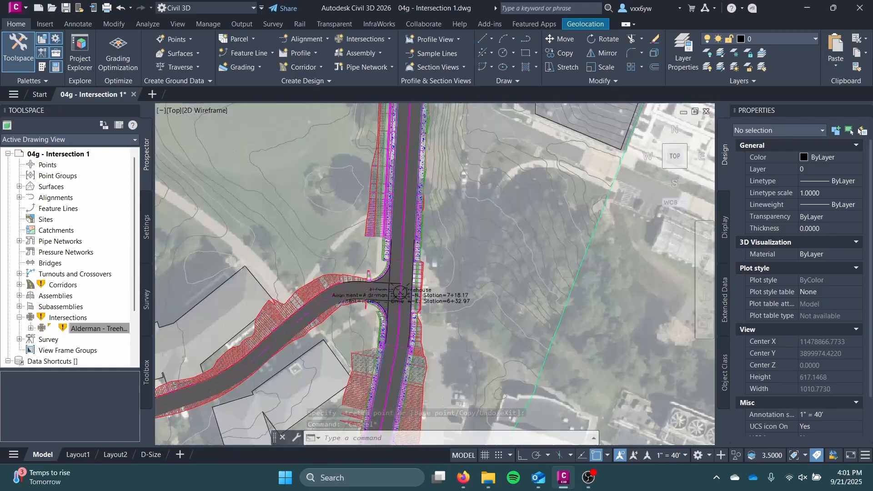
Open the Road Corridor's properties and review the baselines and regions among its parameters, closing them without changes
click(415, 220)
click(197, 48)
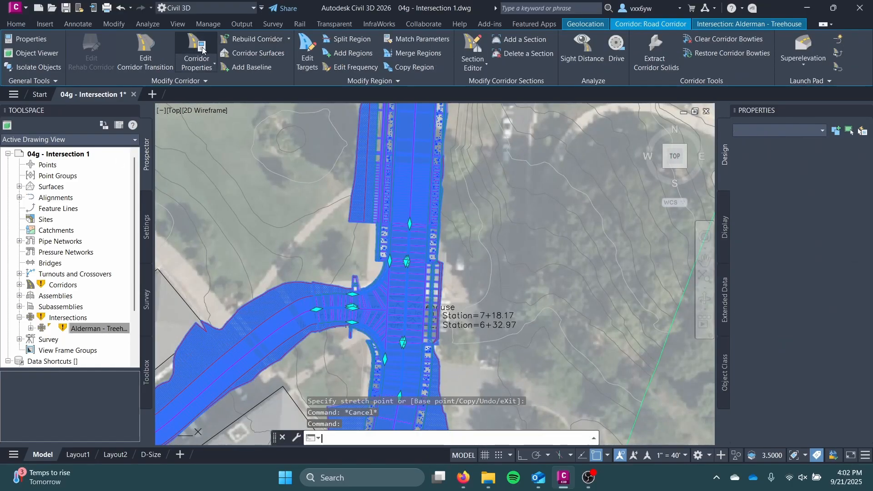
drag(298, 128, 332, 91)
scroll(277, 199, down, 2)
scroll(301, 220, up, 2)
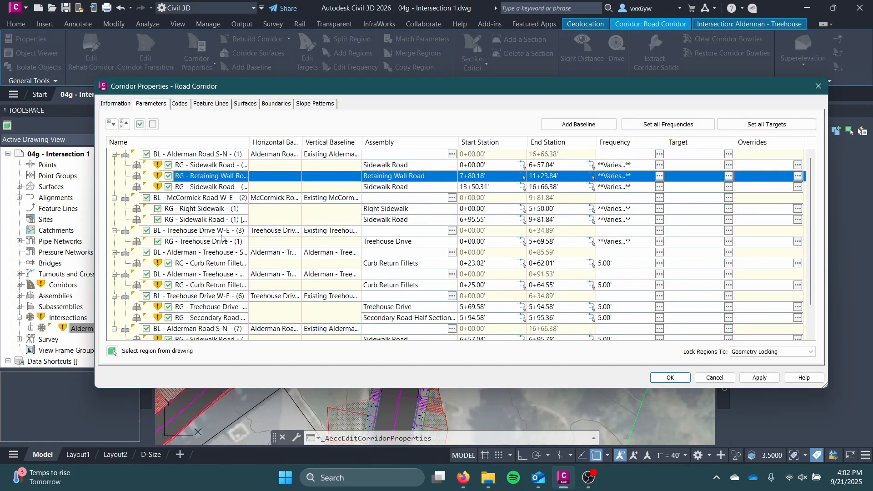
scroll(221, 238, down, 1)
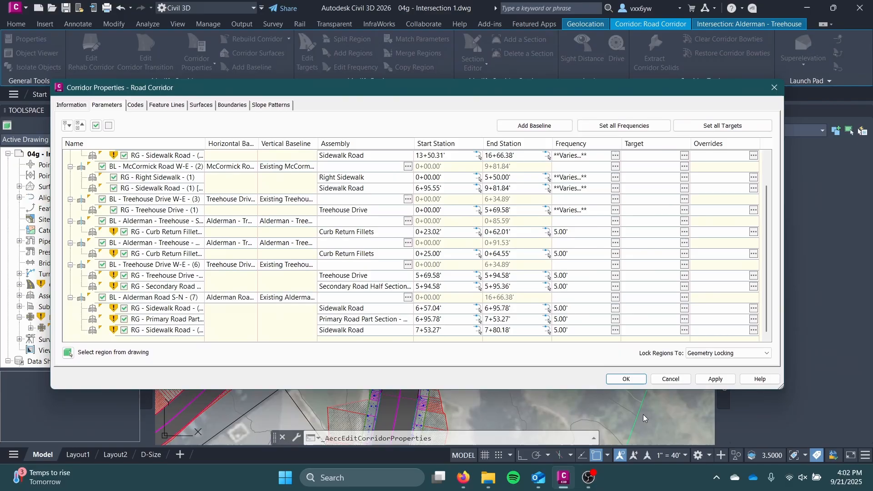
click(664, 380)
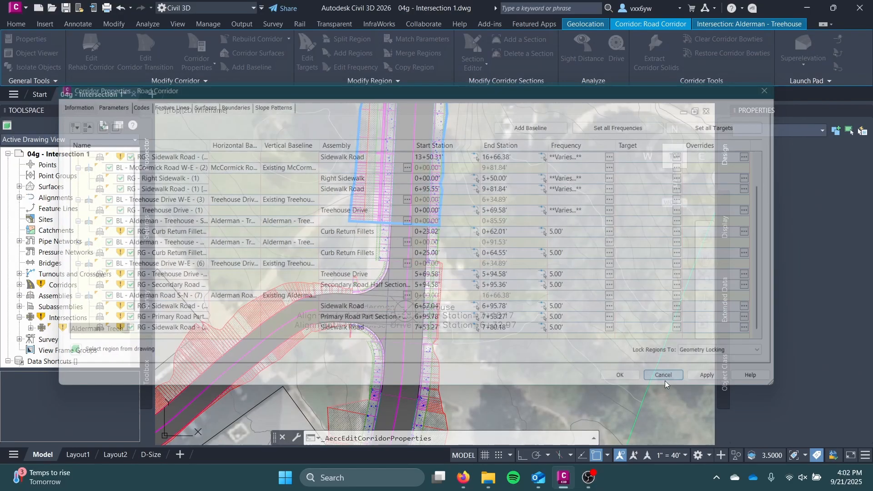
scroll(454, 298, down, 4)
middle_drag(454, 297, 670, 300)
scroll(622, 301, up, 2)
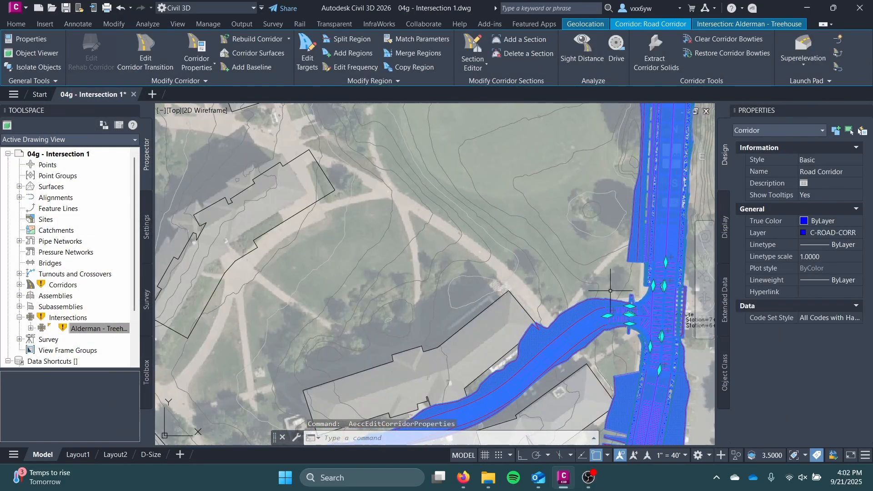
middle_drag(610, 291, 620, 286)
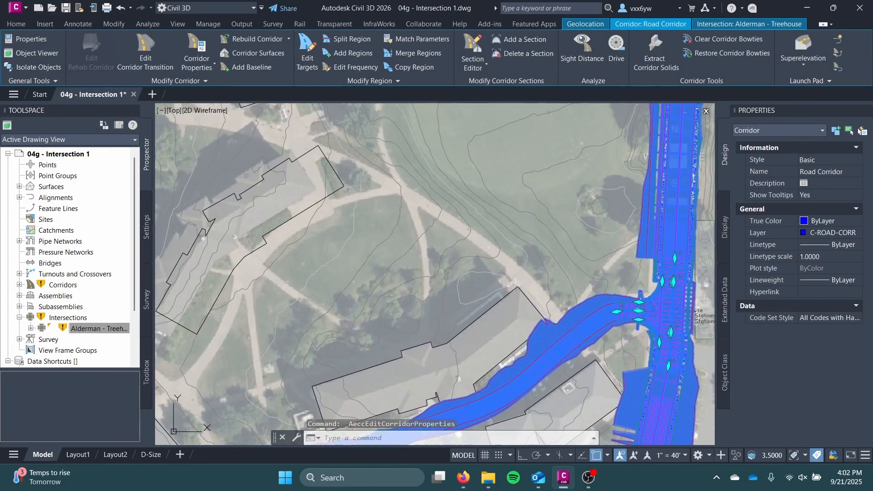
click(149, 53)
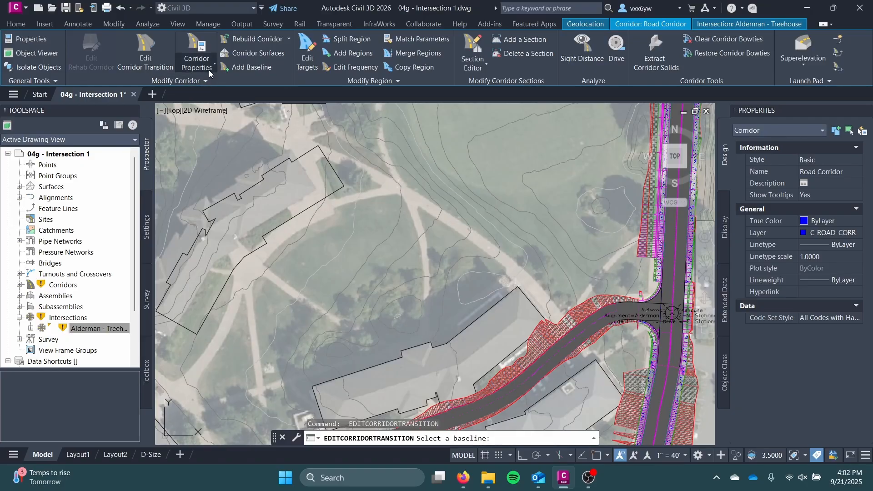
key(Escape)
click(639, 328)
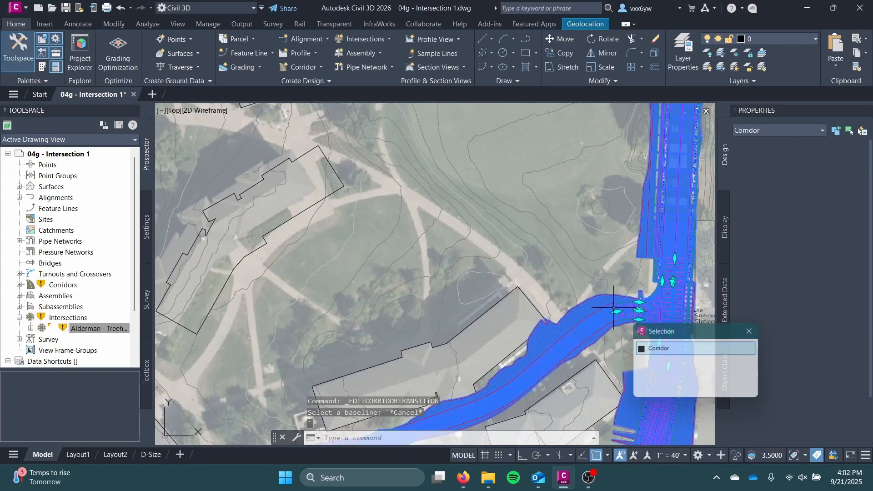
click(168, 36)
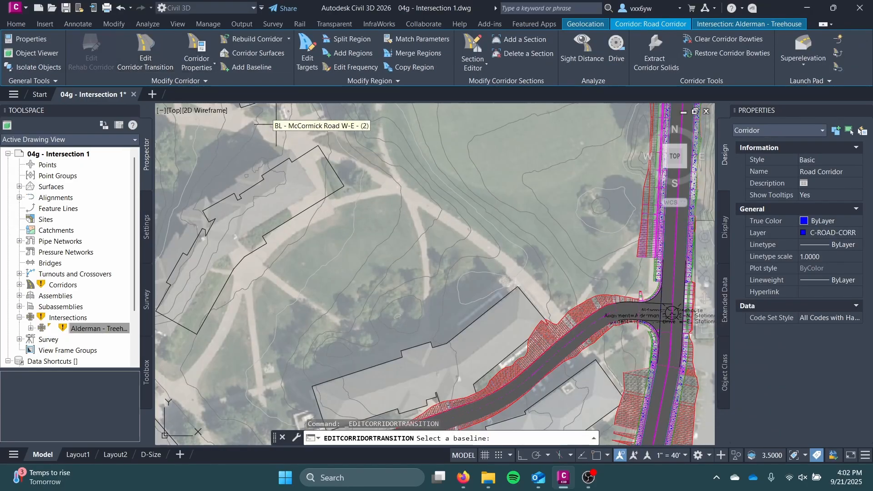
key(Escape)
Reopen the Road Corridor's properties and highlight its baselines in the drawing one by one, down to the Alderman - Treehouse SW quadrant
click(674, 285)
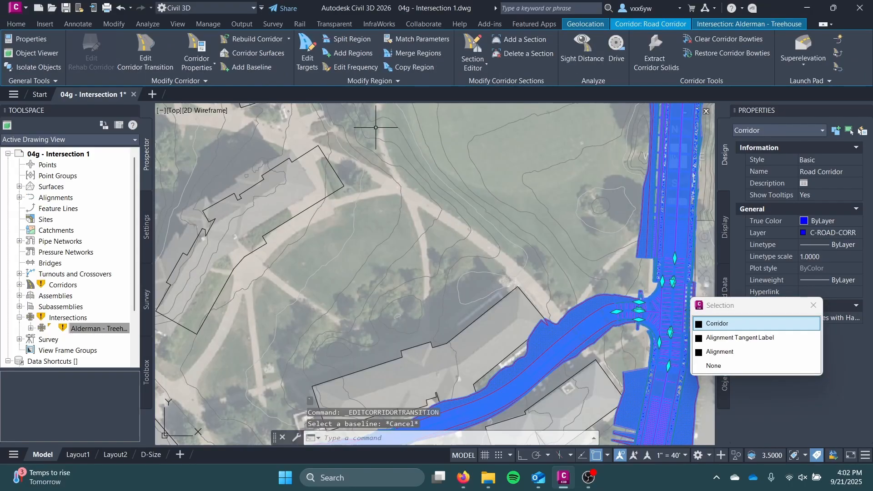
click(196, 54)
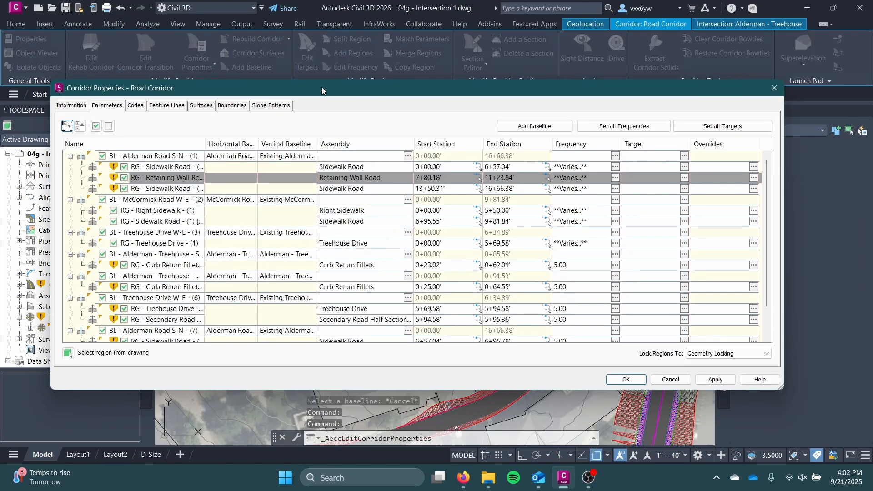
mouse_move(321, 86)
mouse_down()
mouse_move(294, 76)
mouse_move(197, 159)
mouse_move(174, 129)
mouse_move(189, 91)
mouse_up()
click(31, 193)
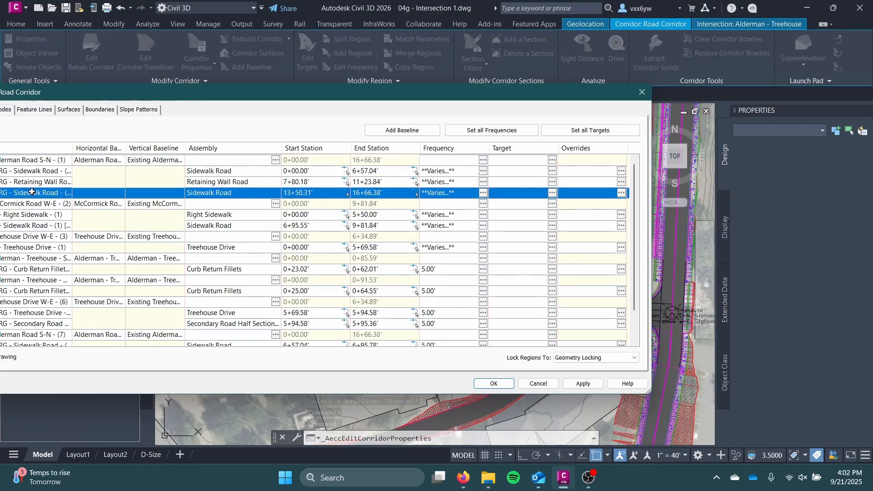
key(Down)
key(Down)
key(Down)
key(Down)
key(Down)
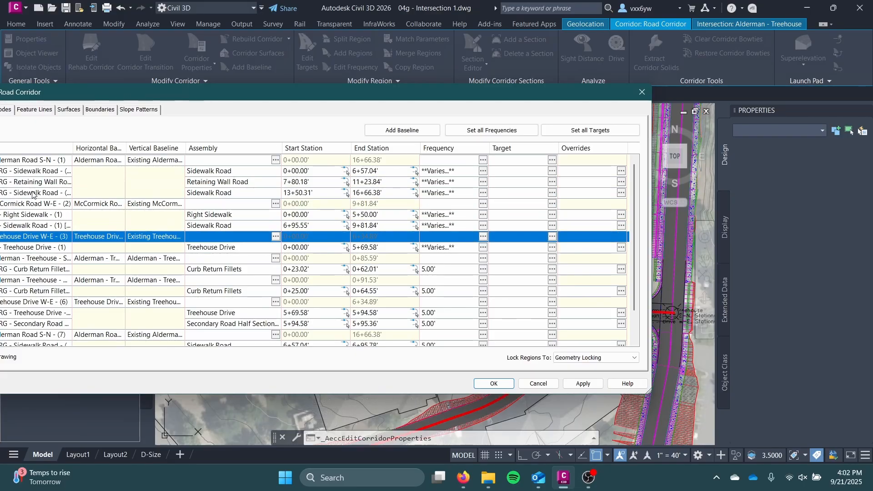
key(Down)
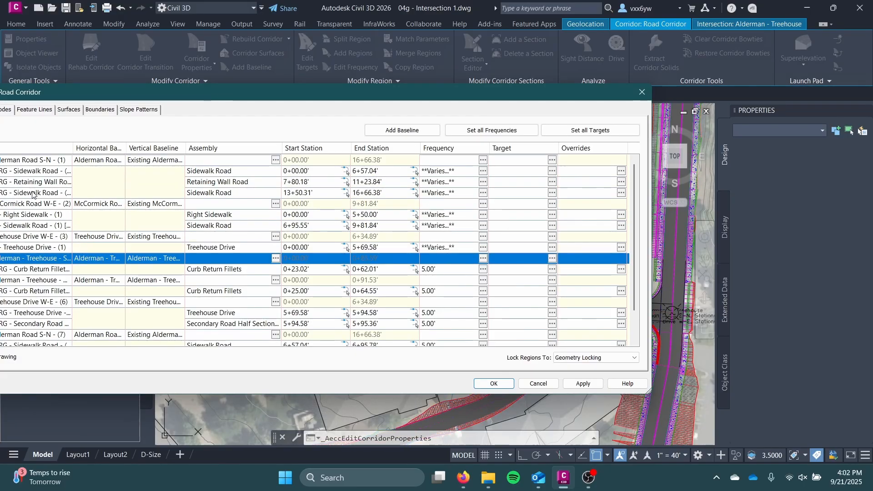
Widen the Name column and check the curb return regions and the Treehouse Drive - (3) region against the drawing
drag(246, 99, 354, 55)
key(Down)
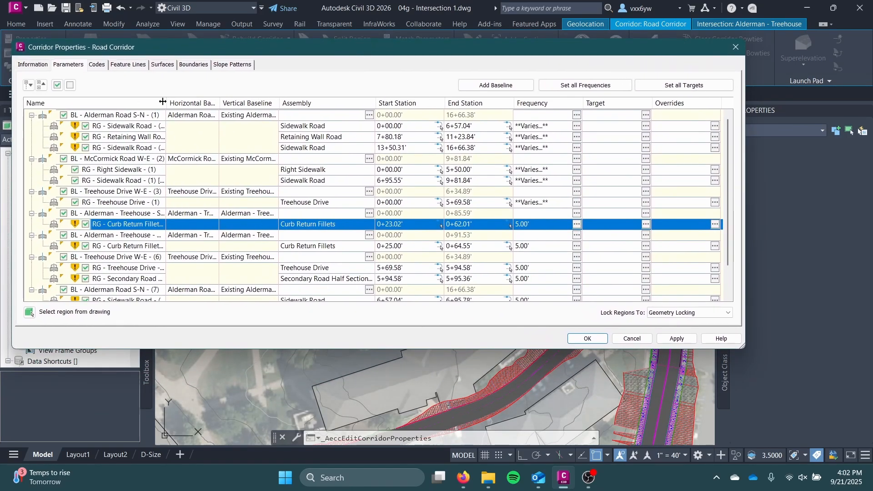
drag(170, 101, 222, 104)
key(Down)
key(Down)
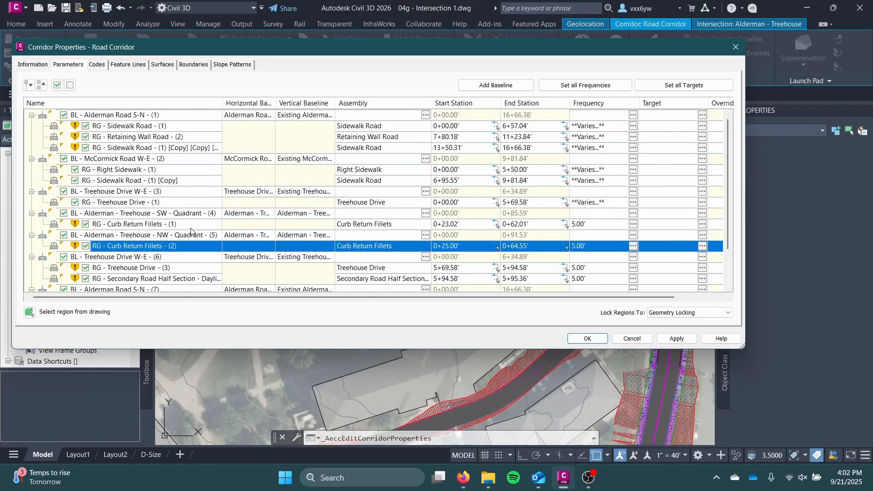
key(Down)
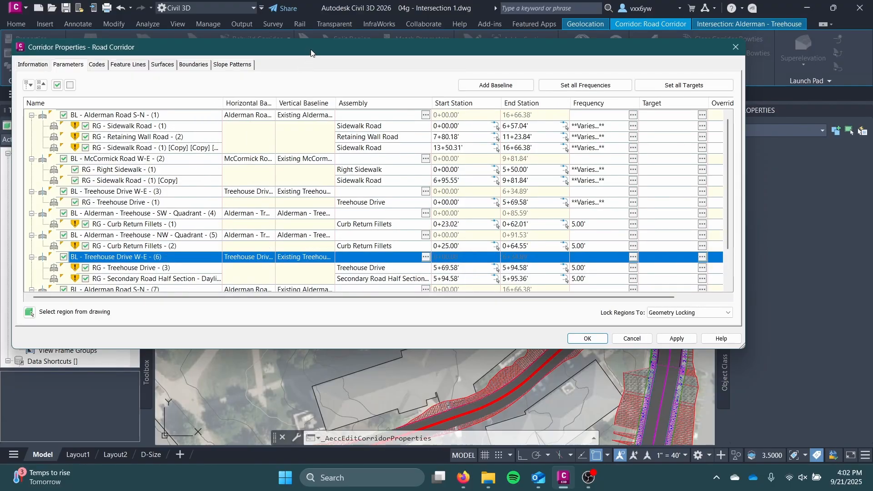
drag(311, 52, 275, 2)
key(Down)
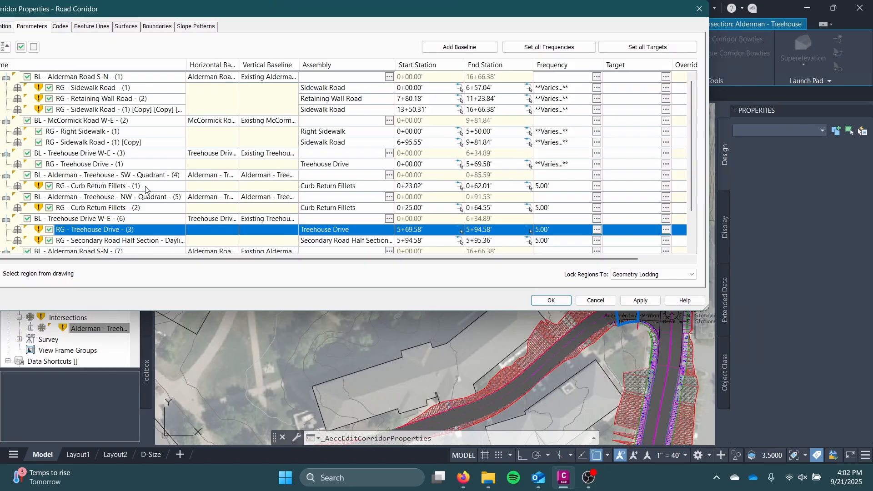
Remove the Secondary Road Half Section region from the Treehouse Drive W-E - (6) baseline
scroll(106, 209, down, 2)
click(109, 196)
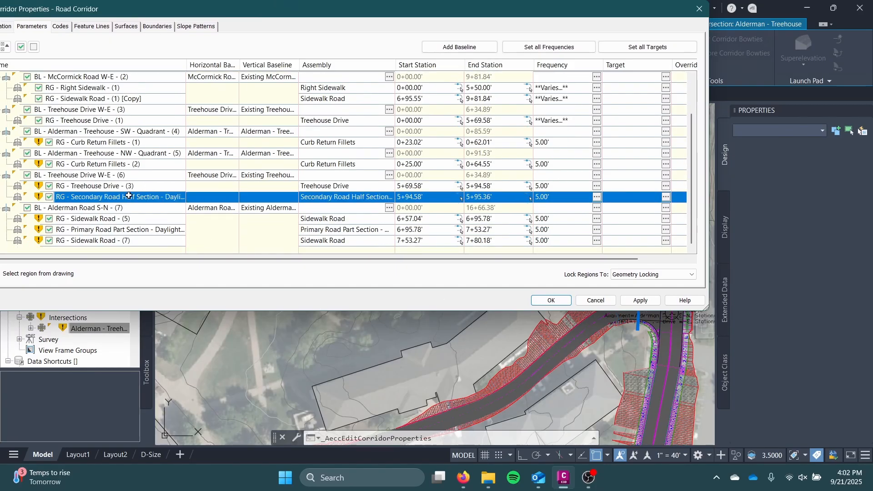
right_click(124, 196)
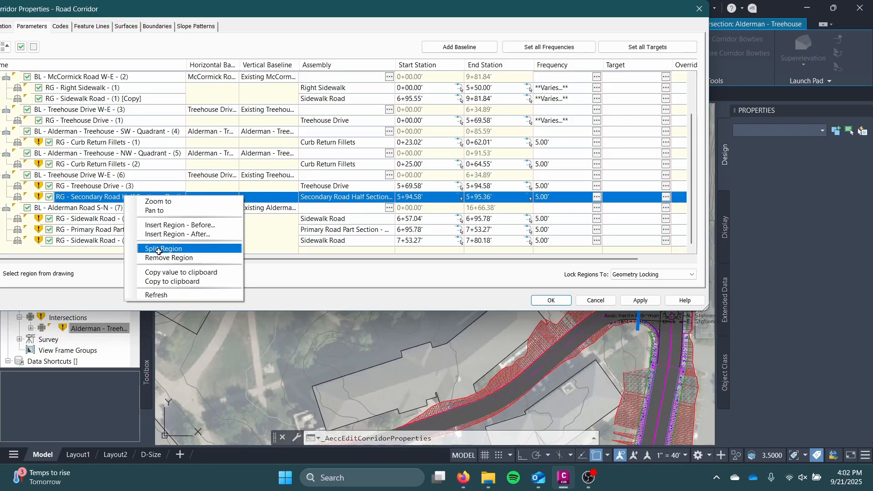
click(180, 260)
Assign the Right Sidewalk assembly to the Primary Road Part Section region on the Alderman Road S-N - (7) baseline
click(129, 211)
click(129, 215)
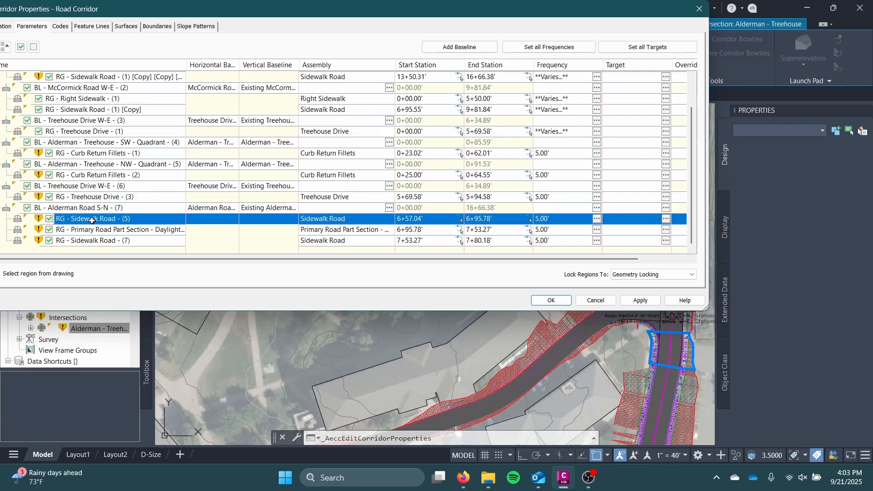
drag(226, 1, 146, 74)
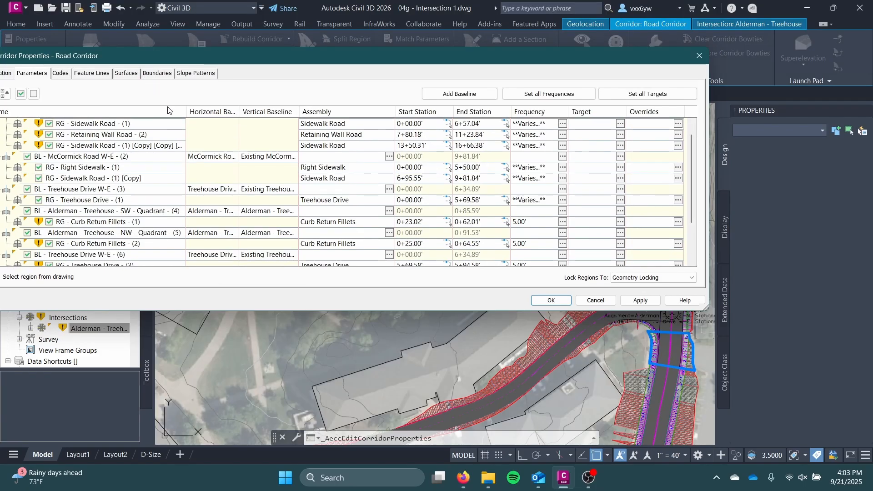
key(Down)
scroll(162, 226, down, 1)
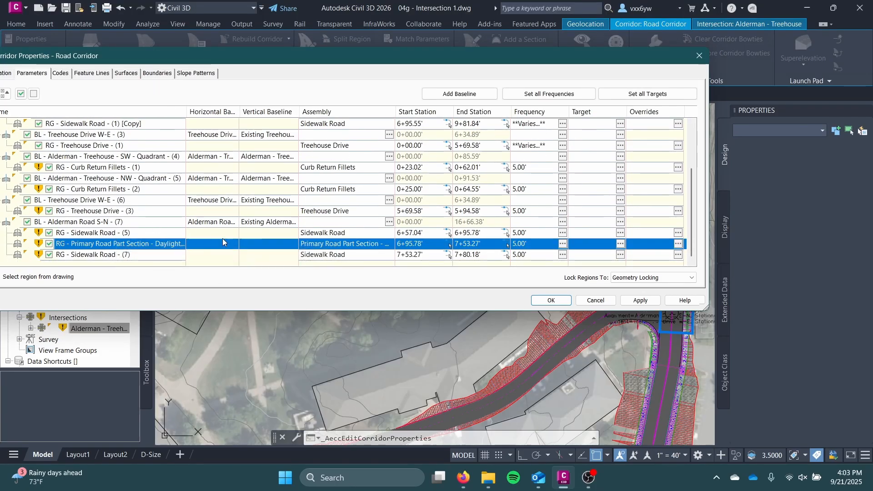
drag(236, 60, 283, 60)
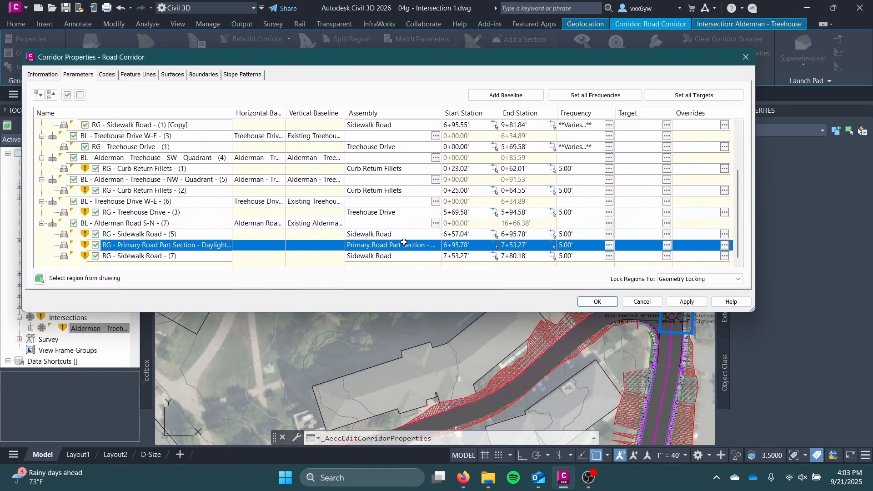
double_click(403, 242)
click(73, 185)
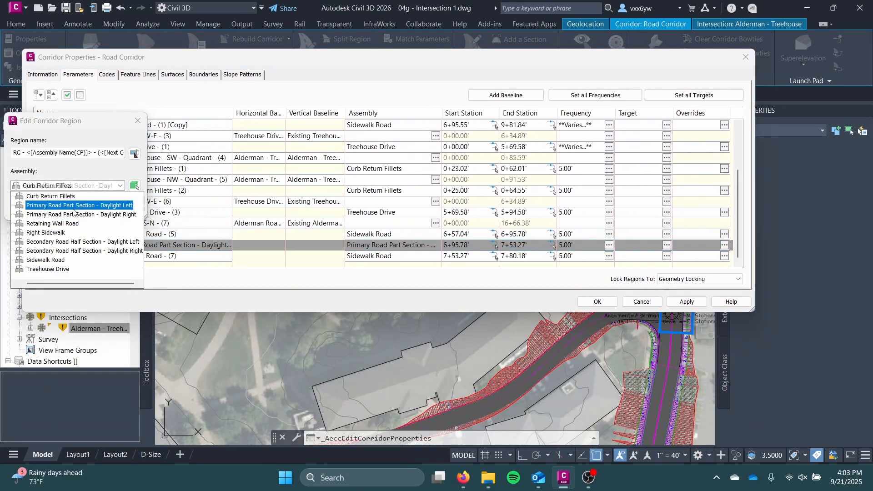
click(45, 233)
click(28, 204)
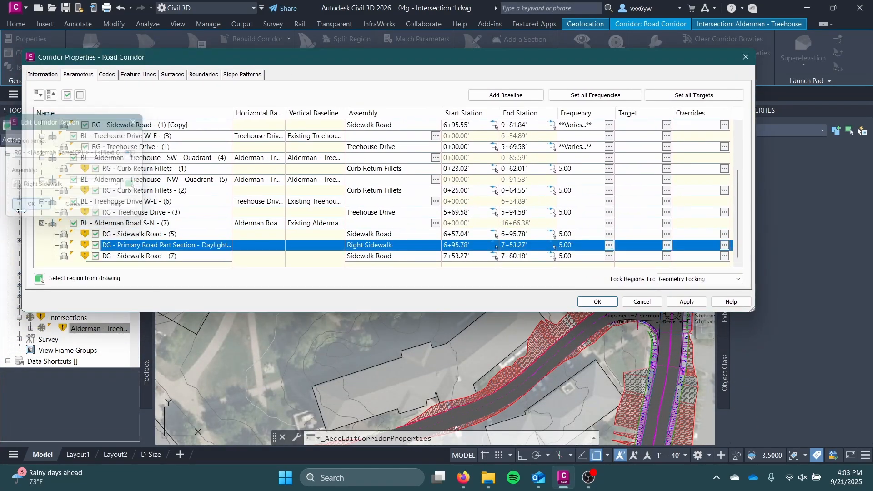
Assign the Retaining Wall Road assembly to the Sidewalk Road - (7) region of the Alderman Road S-N - (7) baseline
click(172, 256)
mouse_move(323, 62)
mouse_down()
mouse_move(233, 289)
mouse_move(250, 352)
mouse_move(272, 211)
mouse_move(323, 50)
mouse_move(281, 351)
mouse_move(276, 328)
mouse_move(259, 352)
mouse_move(279, 187)
mouse_move(325, 93)
mouse_move(270, 381)
mouse_move(308, 95)
mouse_move(325, 85)
mouse_up()
click(438, 280)
click(68, 186)
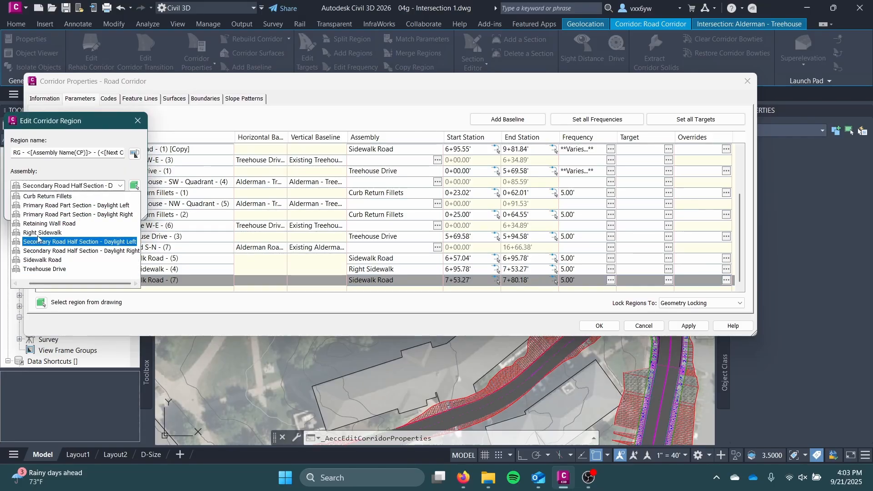
click(45, 223)
click(40, 206)
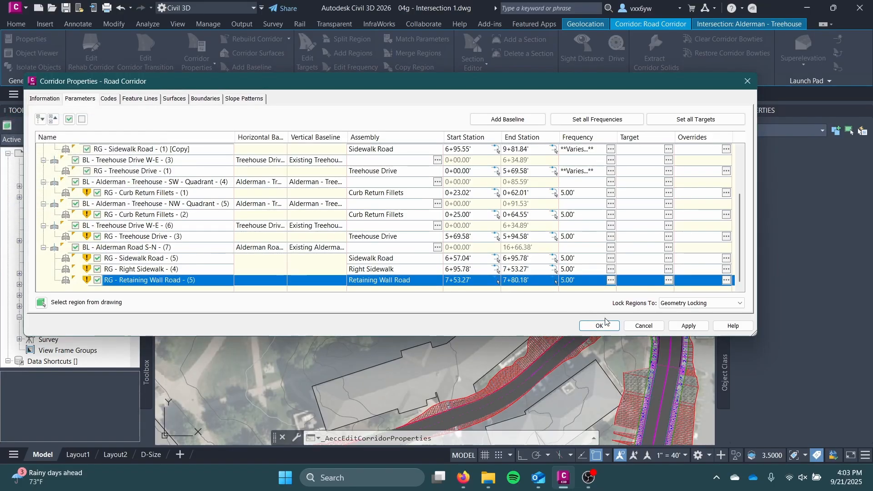
Apply the region changes, rebuild the corridor, and close its properties and the event log
click(679, 326)
click(430, 224)
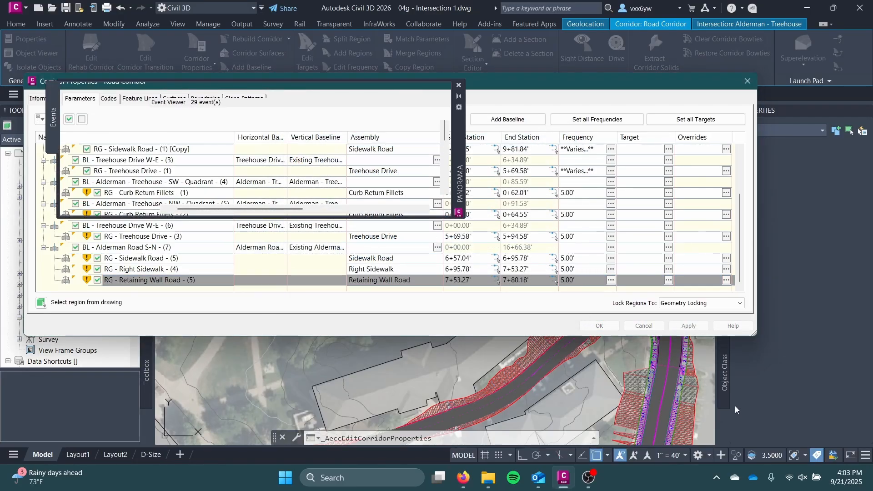
click(599, 326)
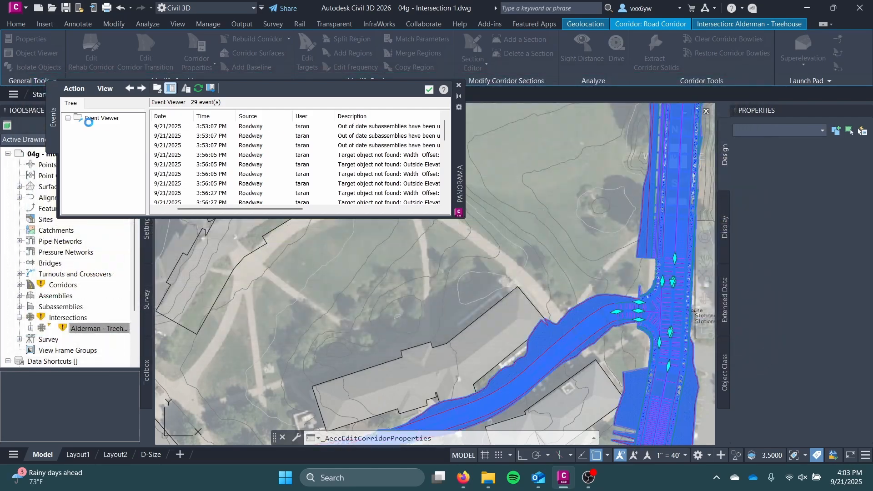
click(459, 85)
key(Escape)
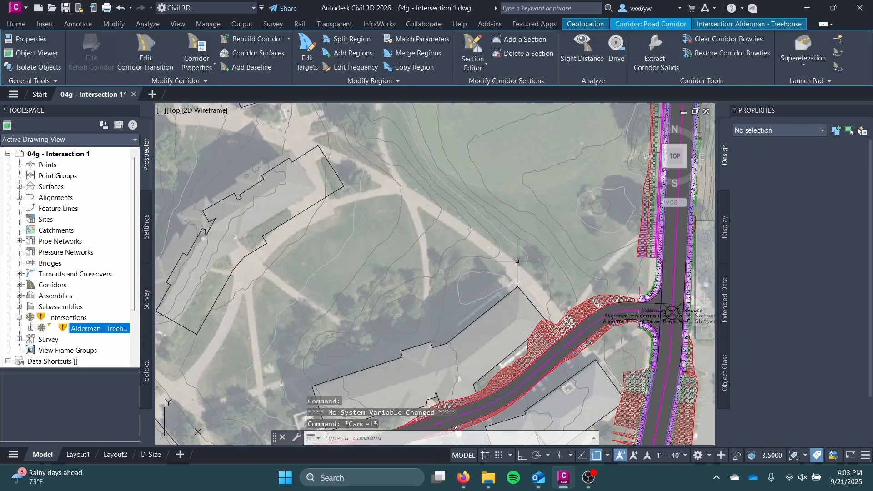
Update the regions of the Alderman - Treehouse intersection, rebuild the corridor, and close the event log
middle_drag(522, 255, 373, 246)
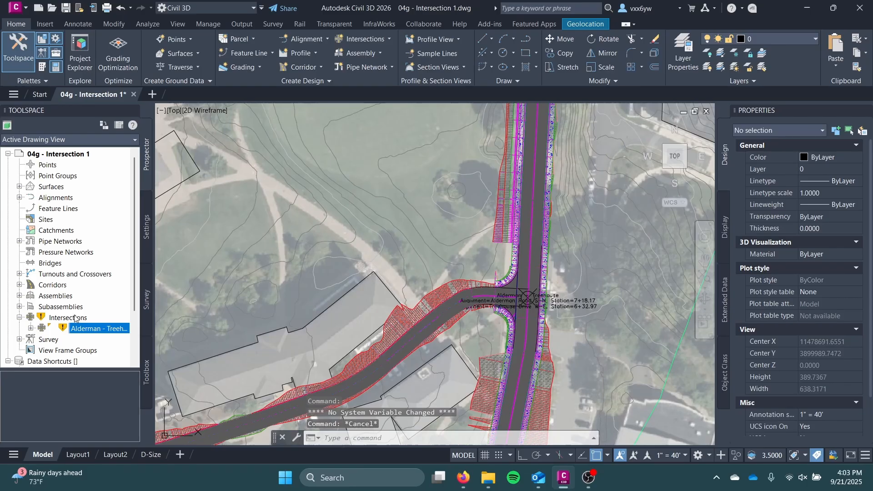
right_click(75, 317)
click(57, 324)
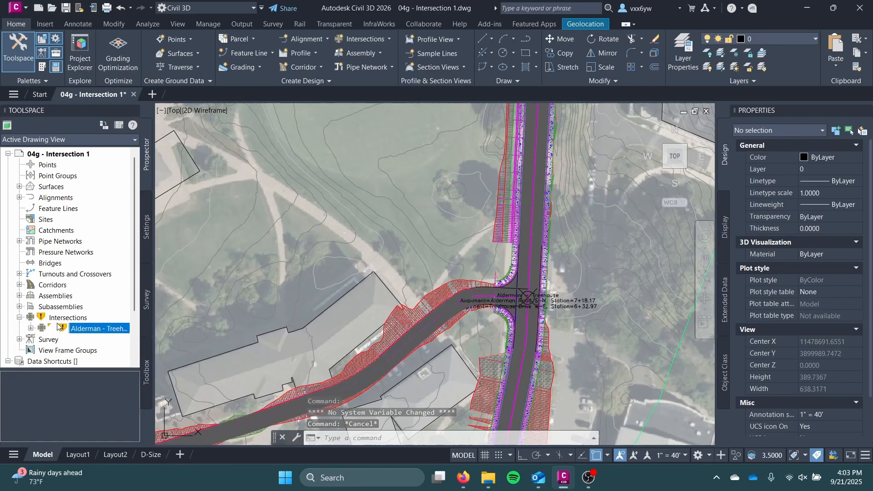
right_click(84, 329)
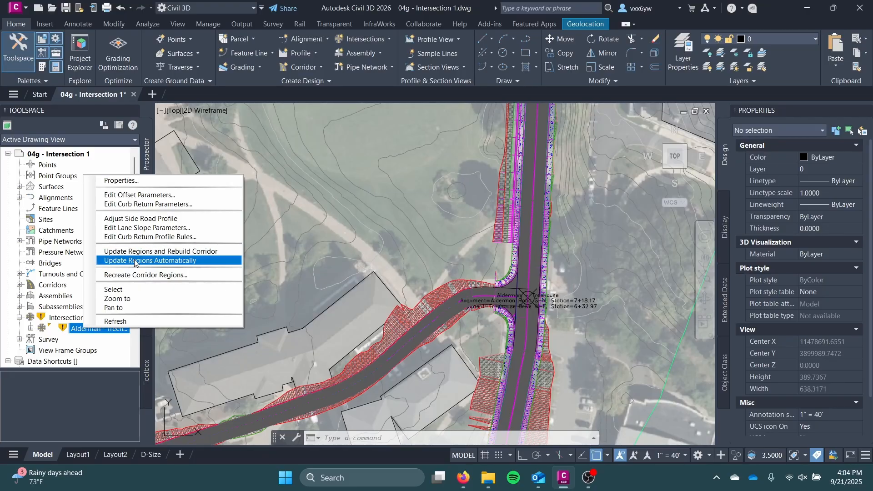
click(157, 251)
click(319, 266)
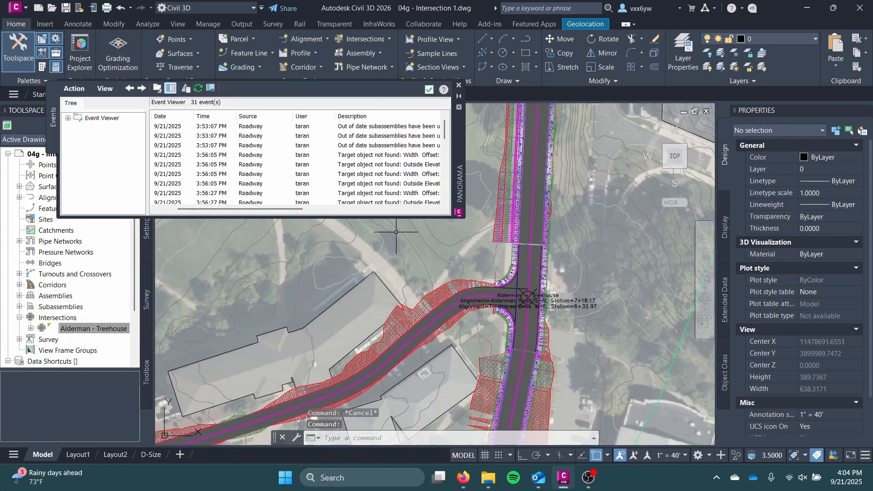
click(459, 85)
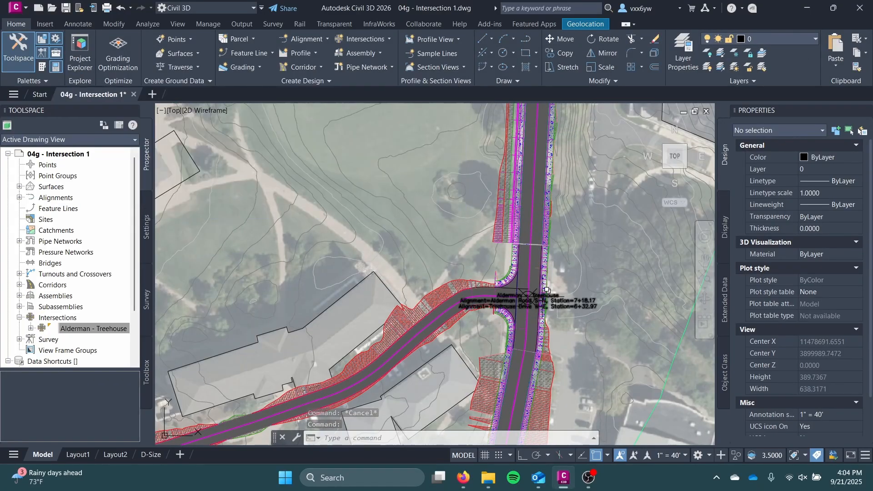
Close the gap between the corridor regions on Alderman Road south of the intersection by stretching the region grip to the adjoining region
scroll(532, 250, up, 6)
middle_drag(487, 281, 489, 291)
scroll(489, 277, up, 2)
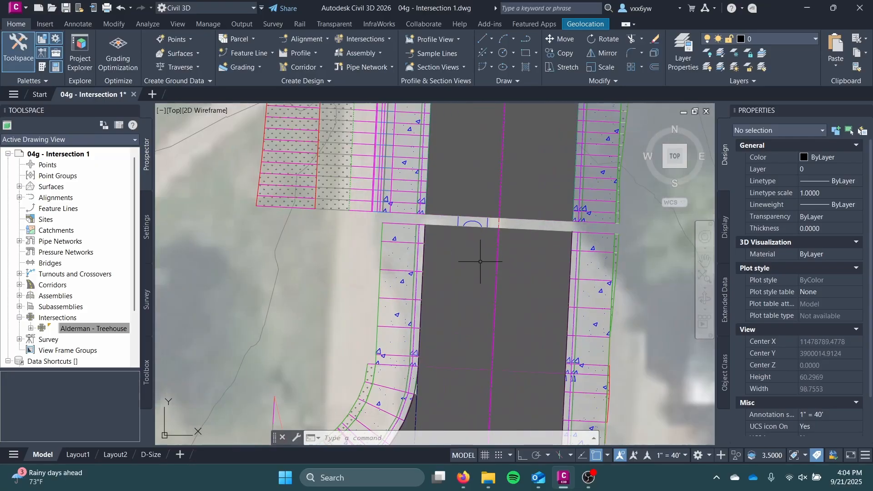
scroll(498, 220, down, 4)
middle_drag(430, 332, 459, 258)
scroll(459, 259, up, 2)
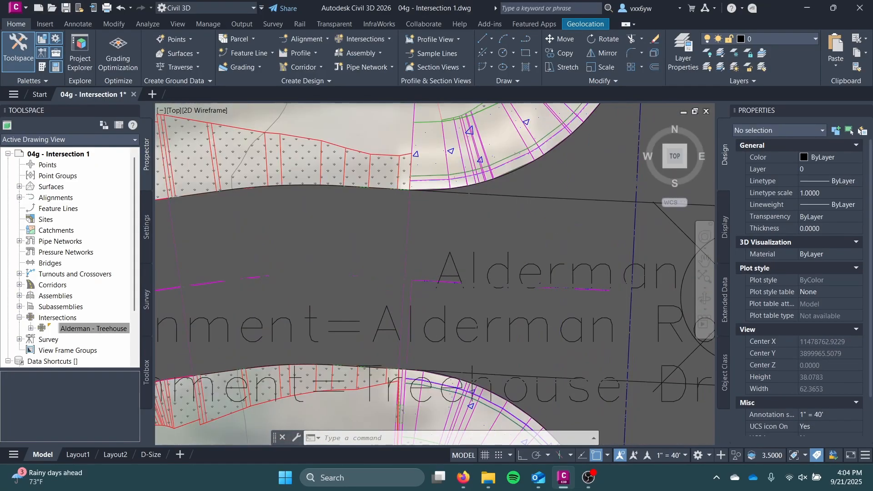
scroll(450, 182, down, 2)
scroll(466, 245, up, 4)
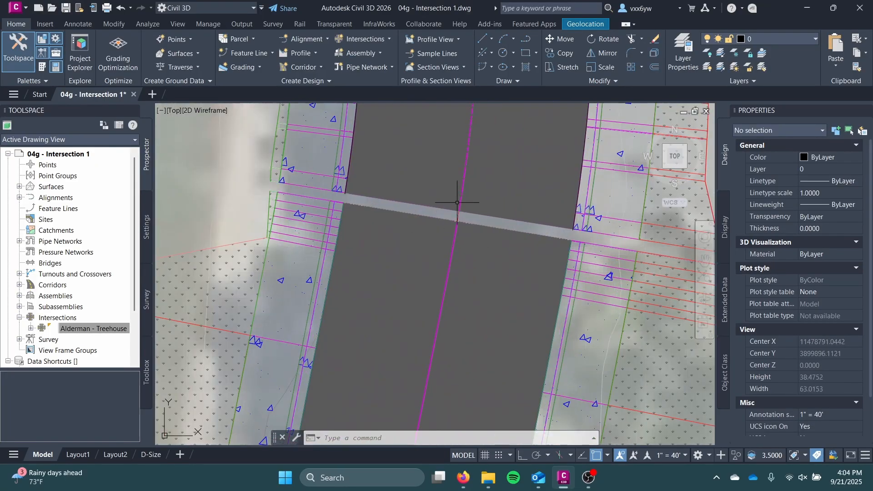
click(459, 213)
click(459, 211)
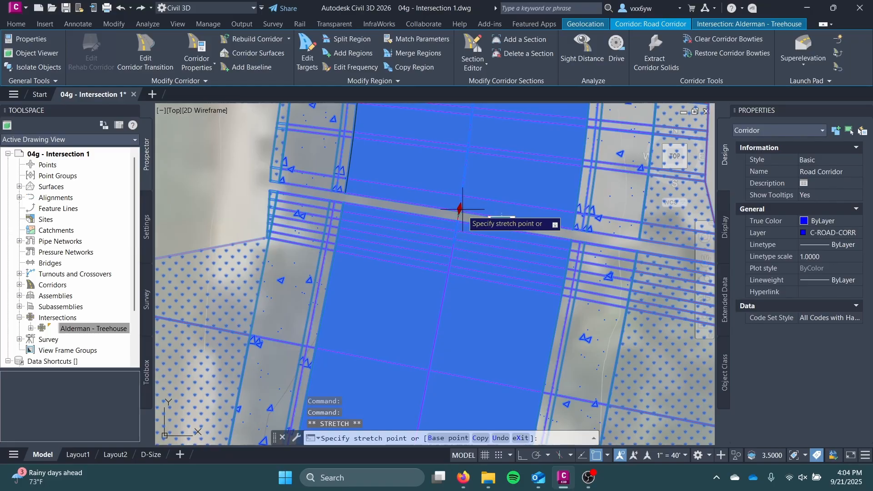
click(459, 211)
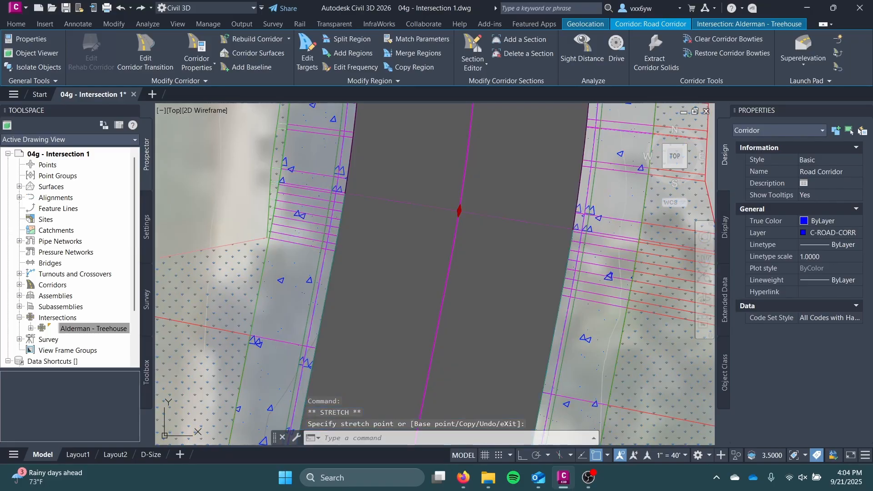
Stretch the start of the Alderman Road region north of the intersection to the end of the intersection's region
scroll(478, 179, down, 4)
middle_drag(488, 155, 442, 351)
middle_drag(435, 258, 414, 375)
middle_drag(421, 255, 420, 375)
scroll(435, 203, up, 8)
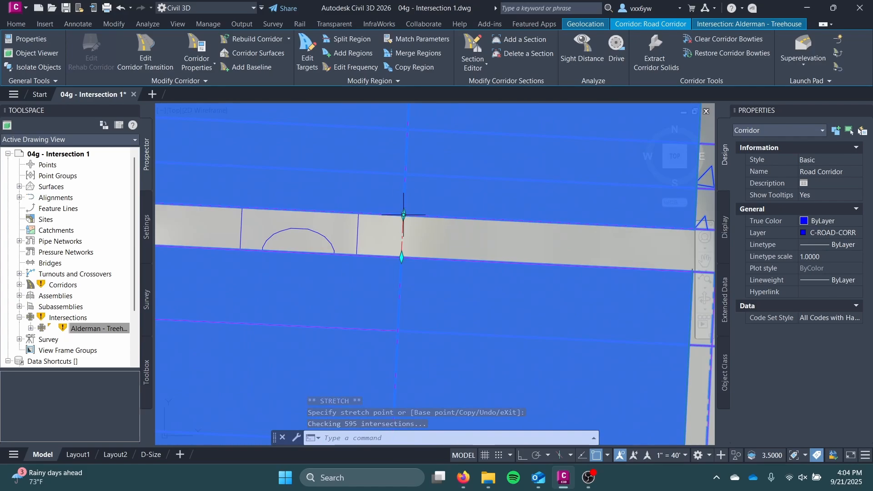
click(404, 214)
click(402, 258)
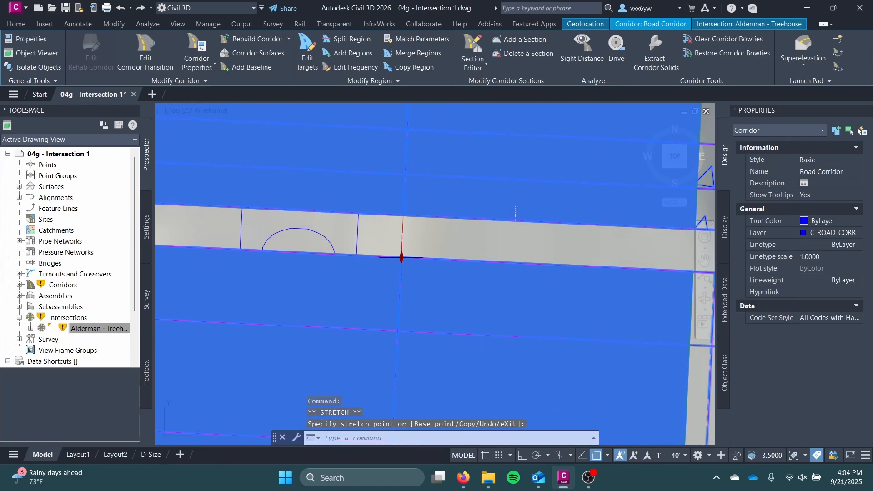
Rebuild the corridor with updated Alderman - Treehouse intersection regions again, close the event log, and deselect the corridor
scroll(401, 256, down, 5)
scroll(438, 182, down, 3)
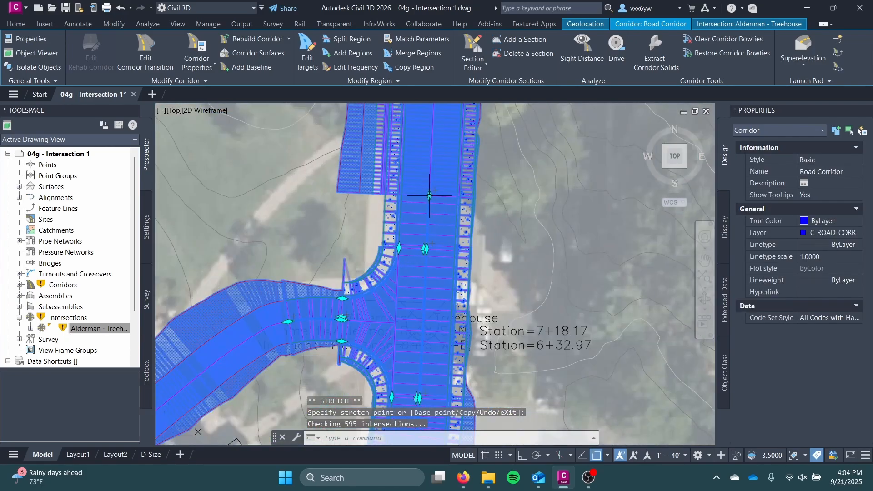
middle_drag(425, 189, 452, 181)
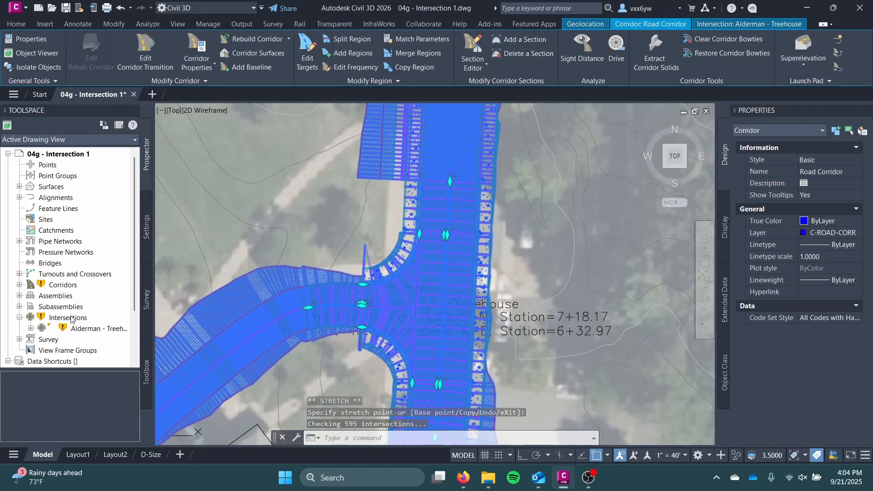
right_click(81, 330)
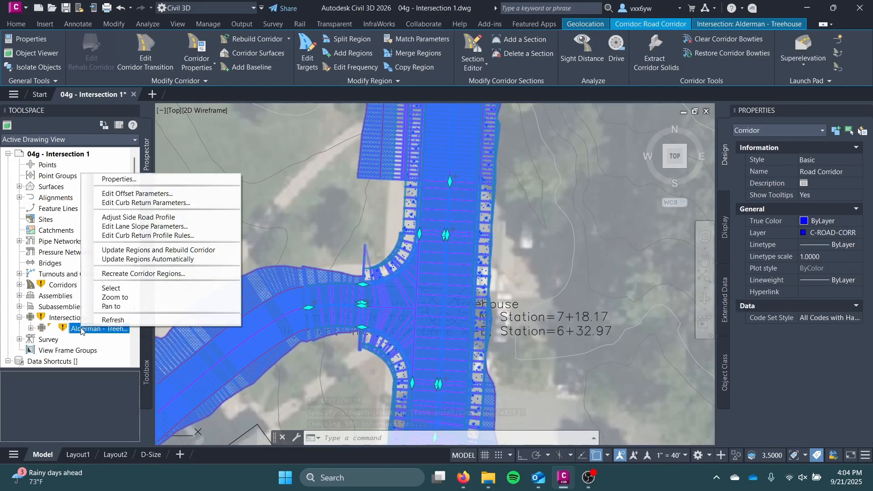
click(168, 251)
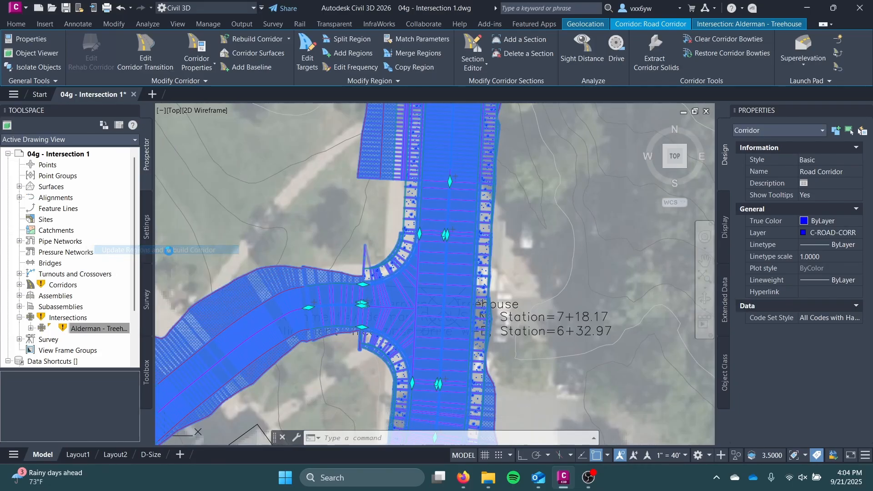
click(359, 230)
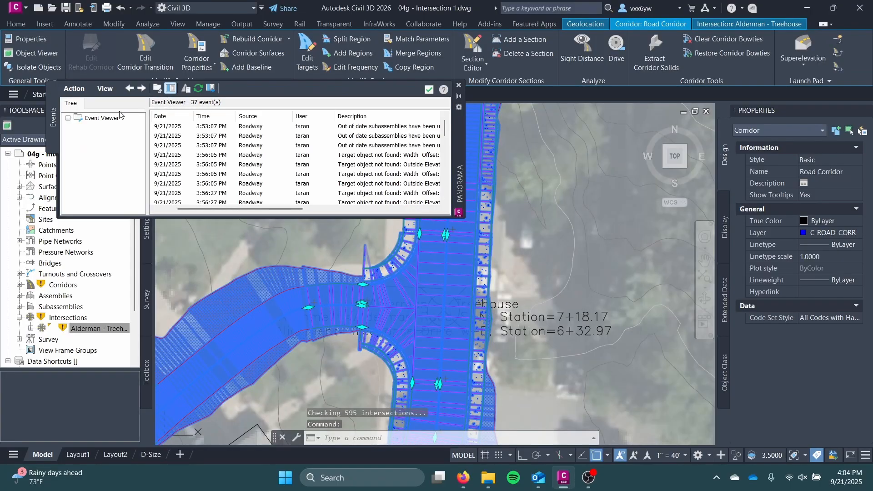
click(459, 85)
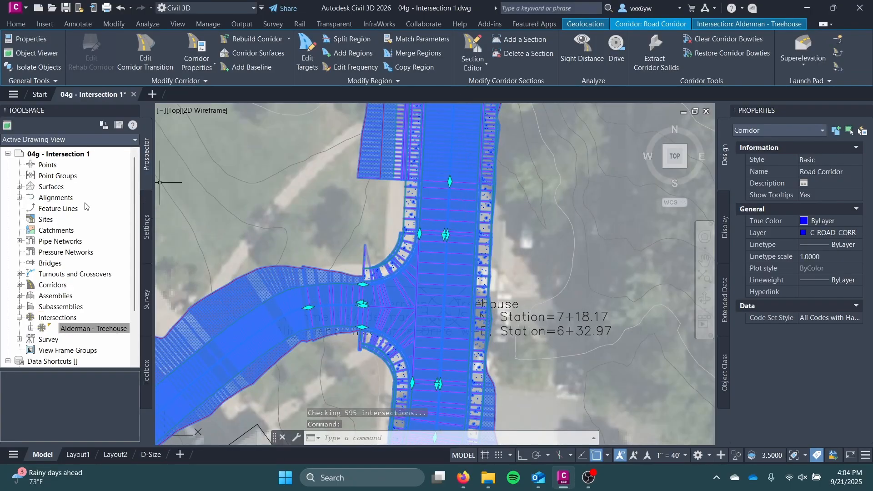
key(Escape)
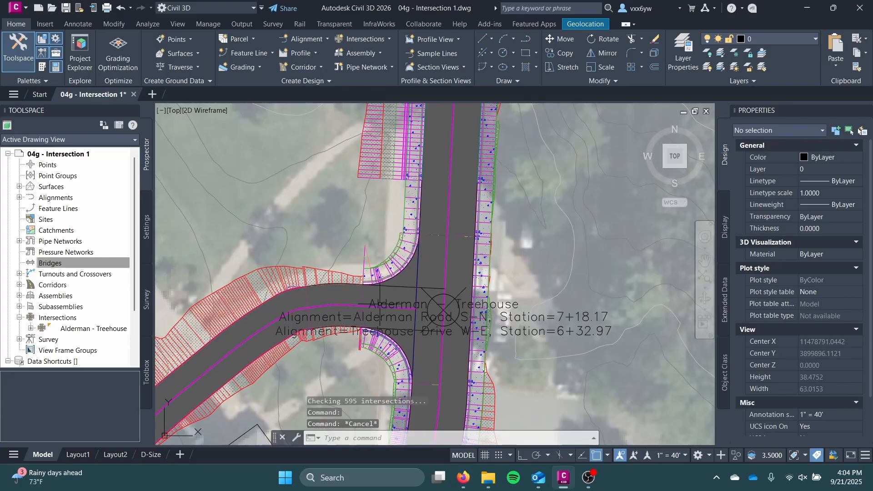
Open the properties of the road corridor and show the intersection's regions in the parameter list
scroll(453, 241, up, 5)
scroll(446, 235, down, 5)
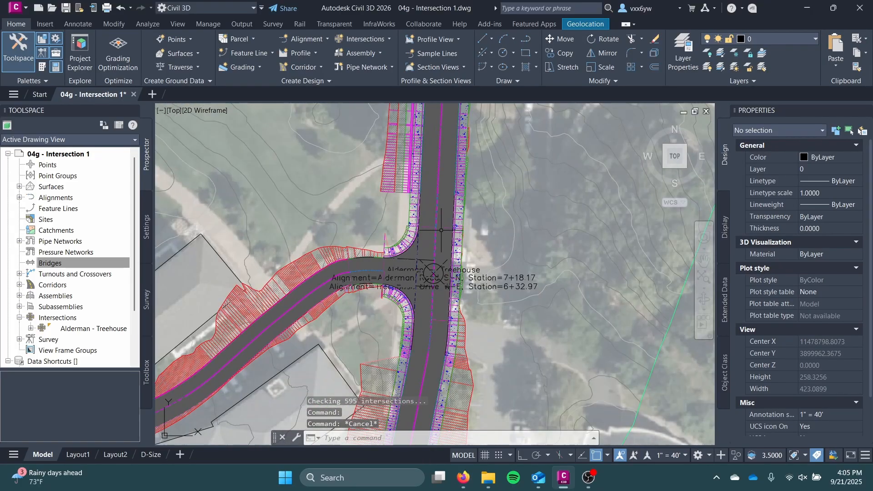
scroll(429, 242, up, 4)
middle_drag(397, 202, 365, 280)
click(386, 278)
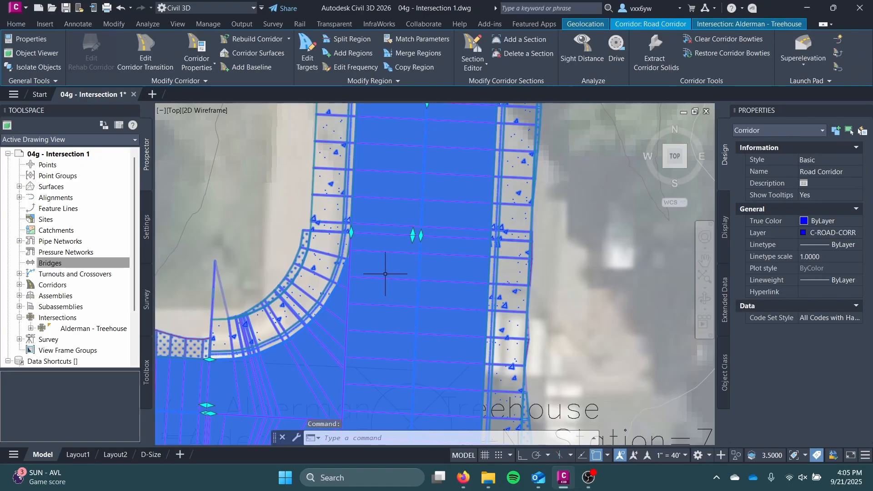
click(191, 43)
click(192, 43)
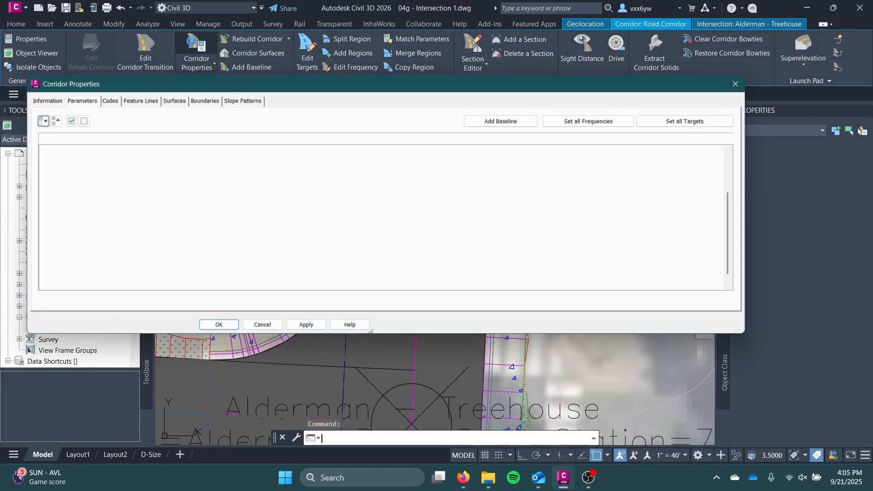
scroll(229, 233, down, 1)
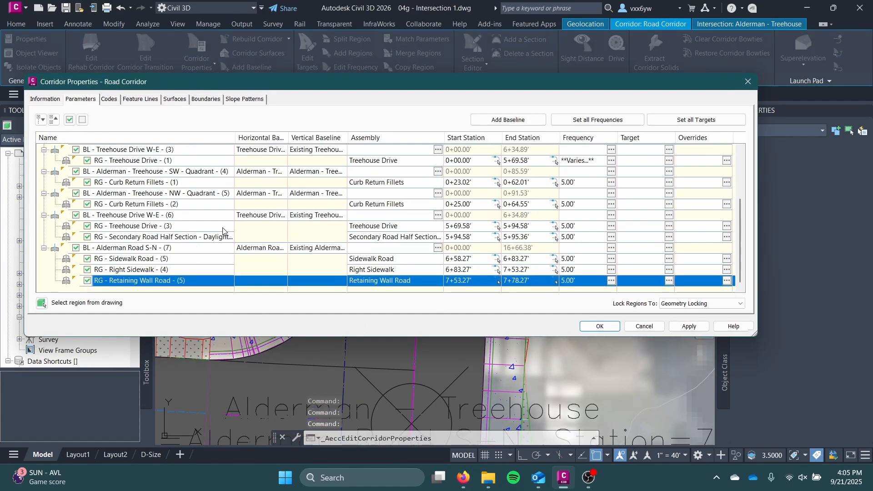
Check the start and end stations of the Curb Return Fillets and Right Sidewalk regions, and close the corridor properties
double_click(466, 272)
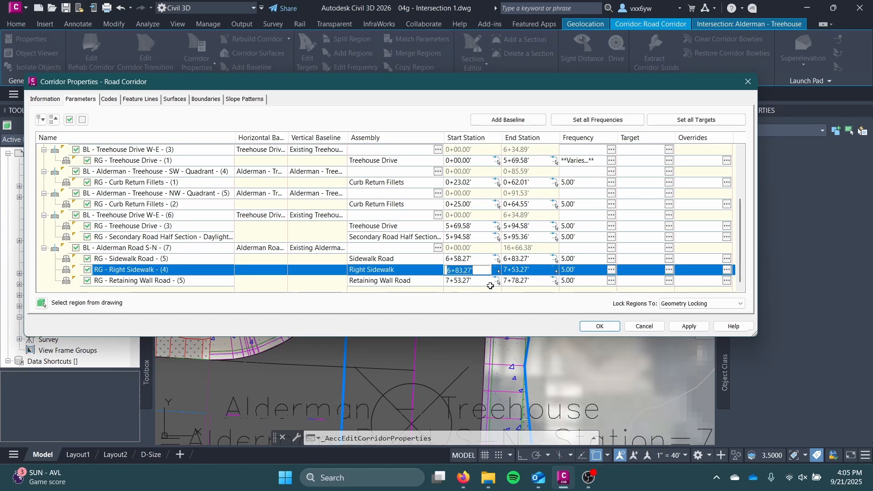
click(297, 119)
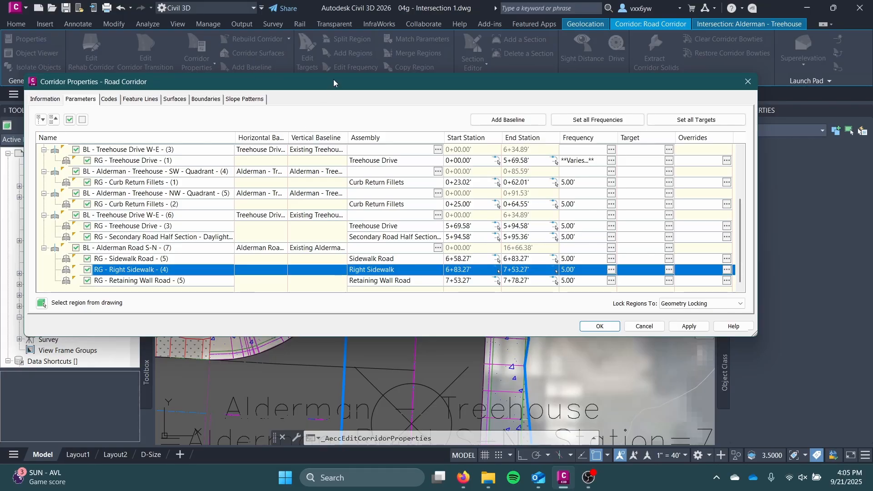
drag(334, 79, 315, 160)
click(492, 263)
double_click(464, 285)
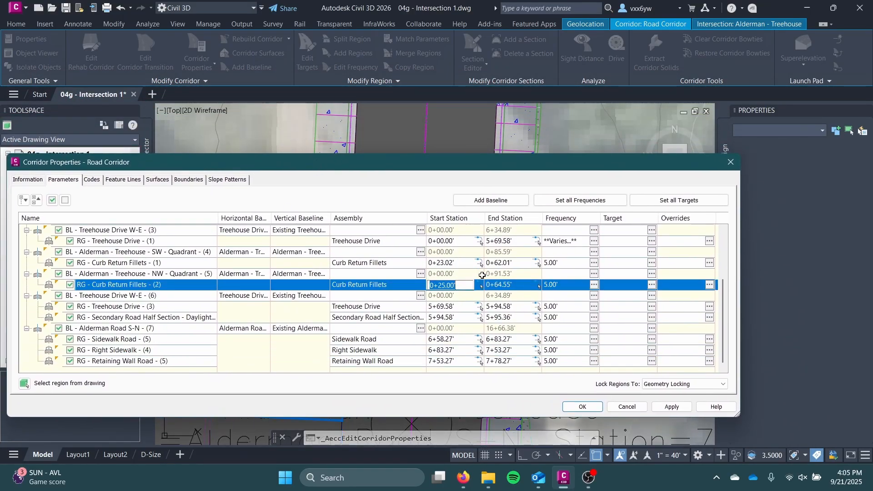
double_click(510, 263)
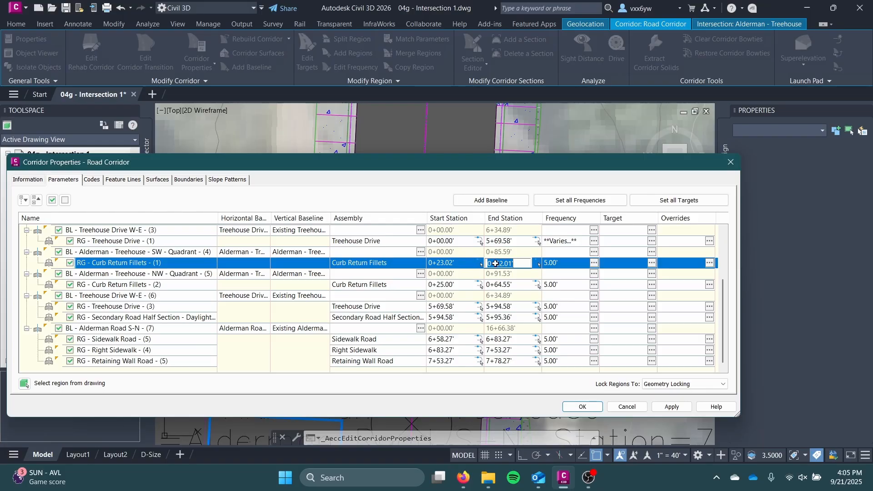
double_click(454, 283)
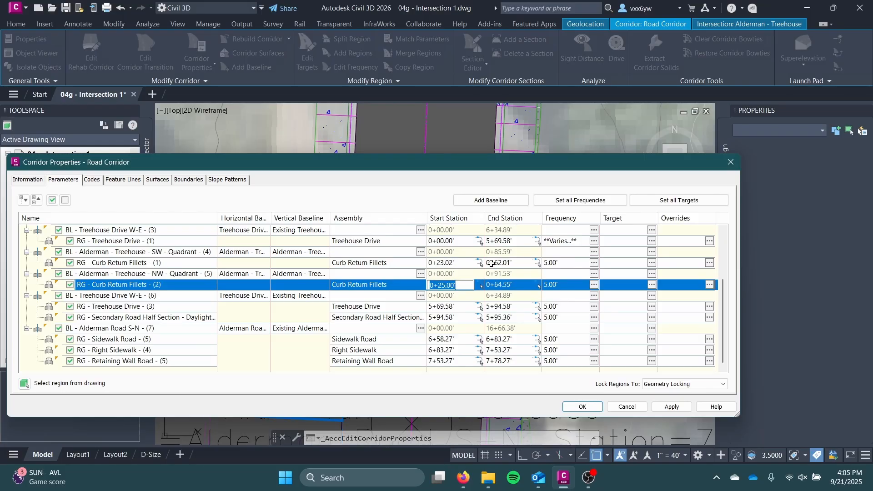
click(493, 263)
click(452, 287)
click(482, 161)
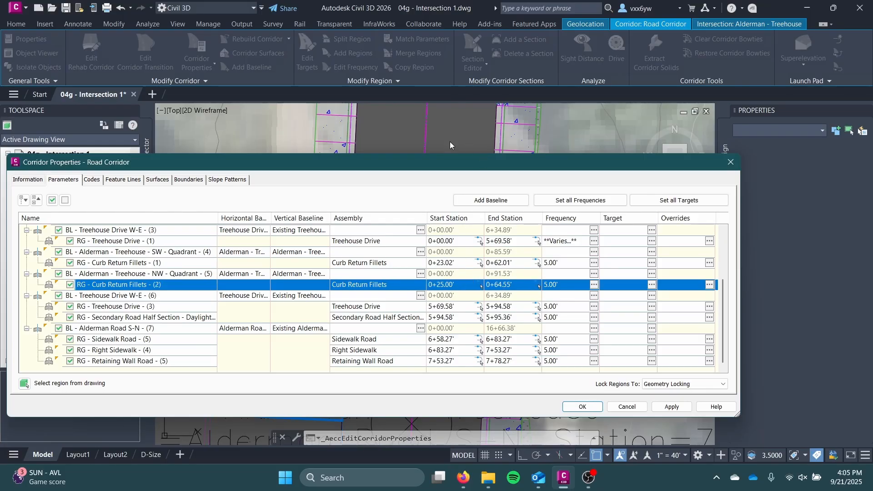
drag(450, 145, 501, 117)
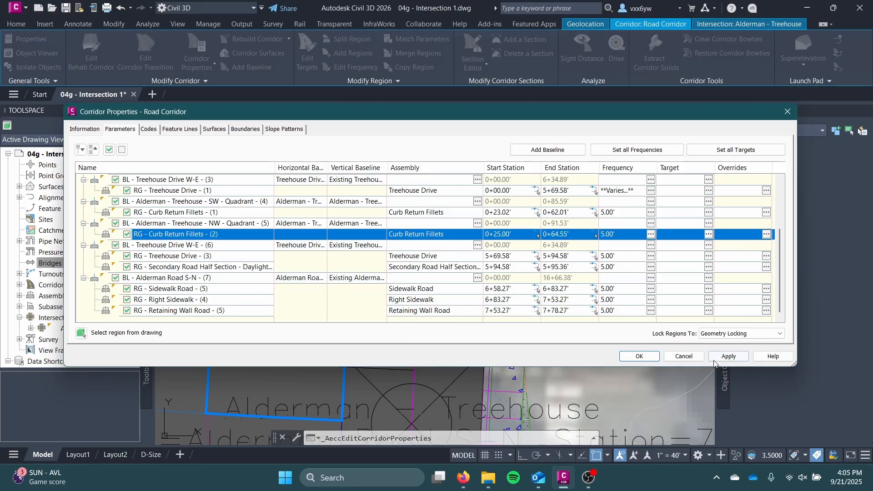
click(728, 356)
click(682, 359)
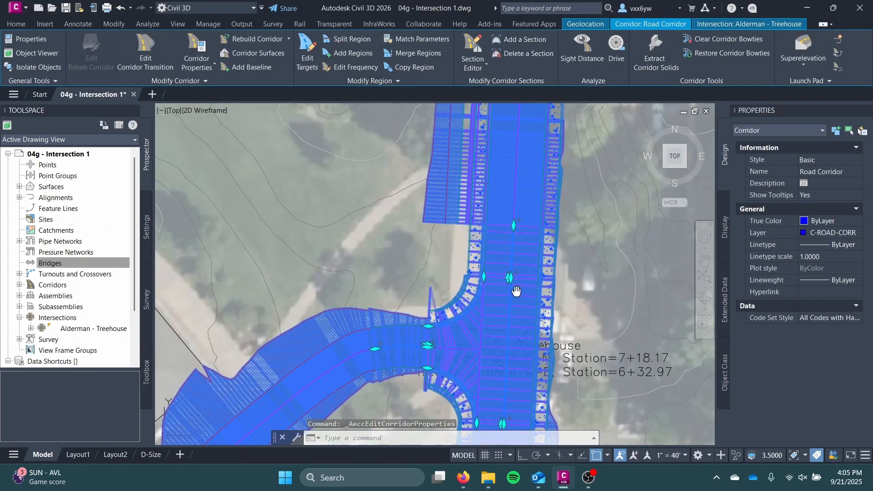
Open the road corridor in an enlarged Model Viewer and bring the Alderman - Treehouse intersection into view
middle_drag(516, 291, 505, 244)
right_click(471, 247)
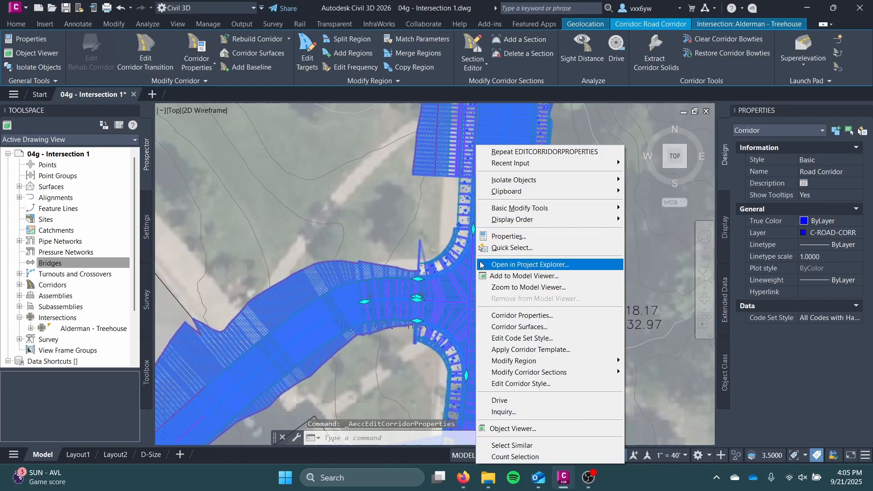
click(510, 277)
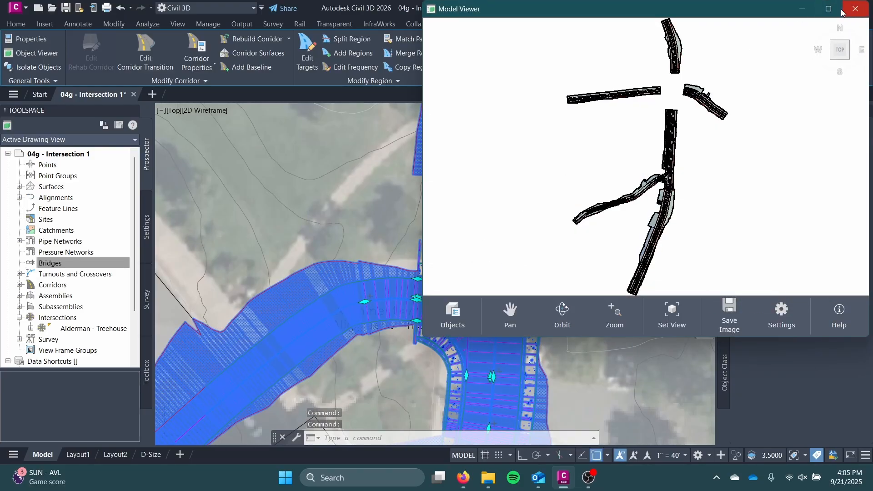
click(833, 10)
scroll(473, 245, up, 10)
drag(659, 166, 669, 70)
drag(706, 265, 738, 252)
middle_drag(735, 253, 643, 277)
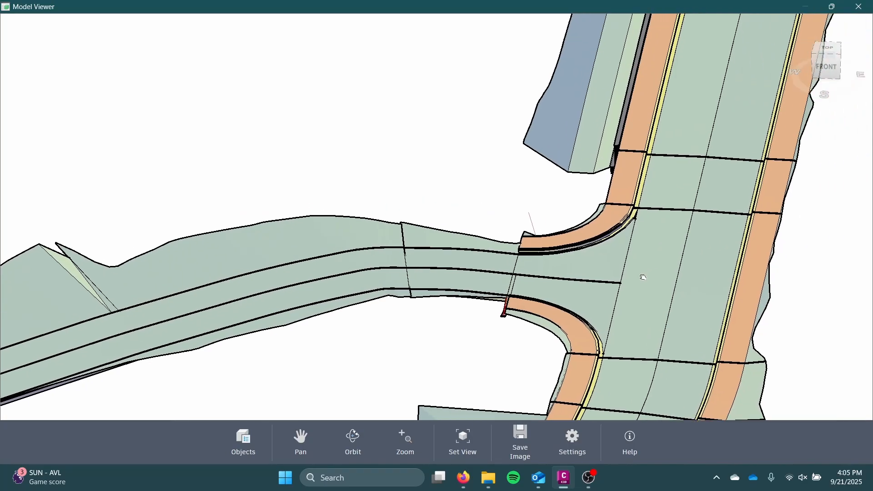
Examine the curb returns and the region transition on Treehouse Drive in 3D, and close the Model Viewer
scroll(644, 277, up, 4)
drag(546, 150, 556, 142)
mouse_move(594, 127)
mouse_down()
mouse_move(616, 112)
mouse_move(620, 127)
mouse_up()
scroll(613, 303, up, 3)
drag(560, 331, 584, 320)
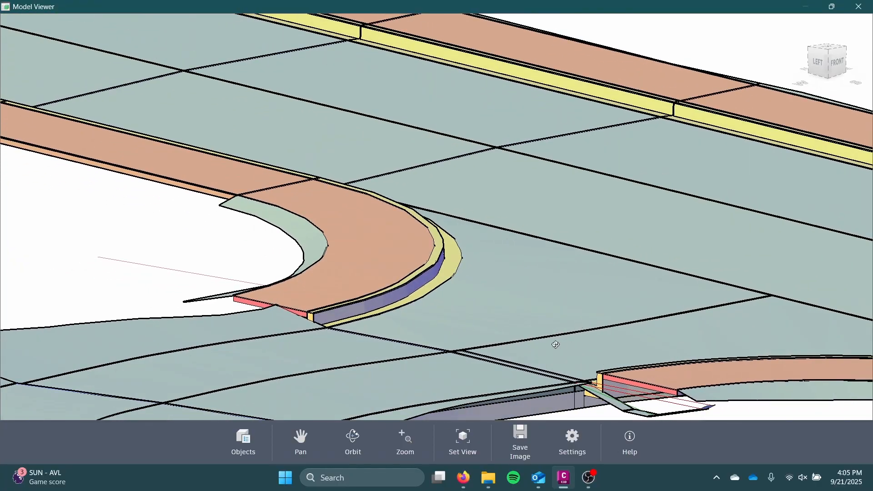
middle_drag(556, 345, 462, 233)
mouse_move(574, 267)
mouse_down()
mouse_move(517, 286)
mouse_move(557, 290)
mouse_up()
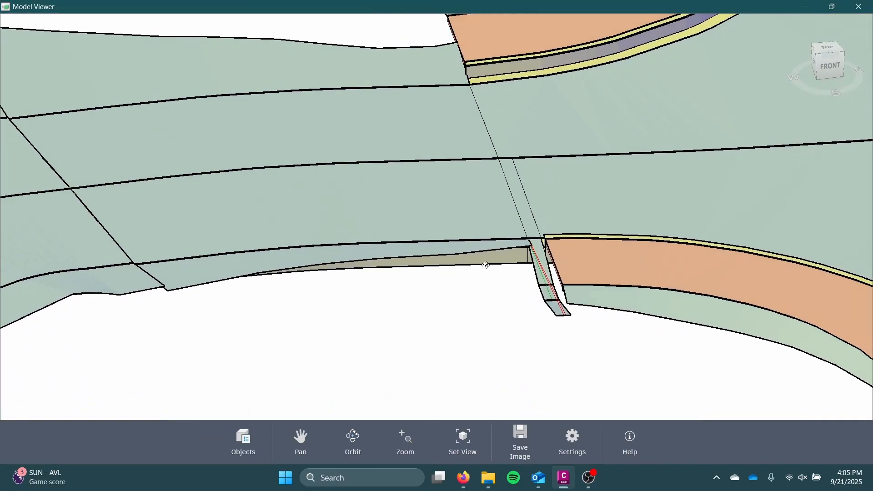
mouse_move(545, 227)
mouse_down()
mouse_move(536, 230)
mouse_move(548, 223)
mouse_up()
scroll(584, 183, up, 3)
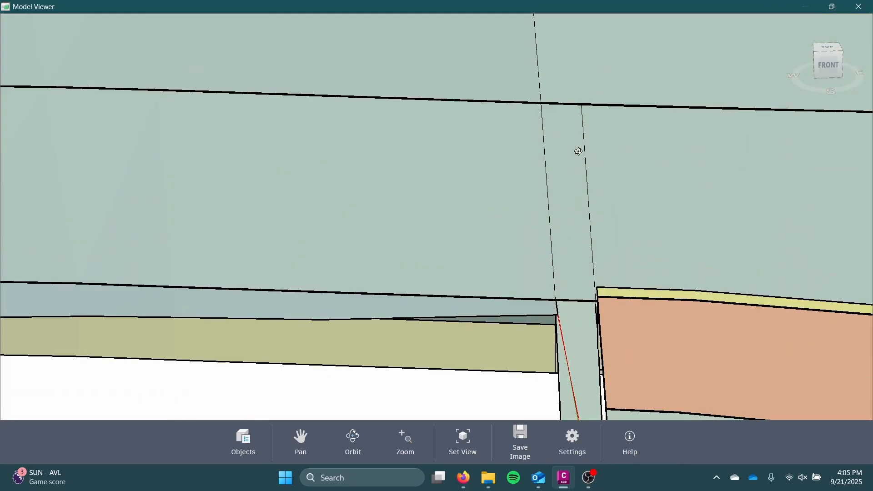
click(855, 4)
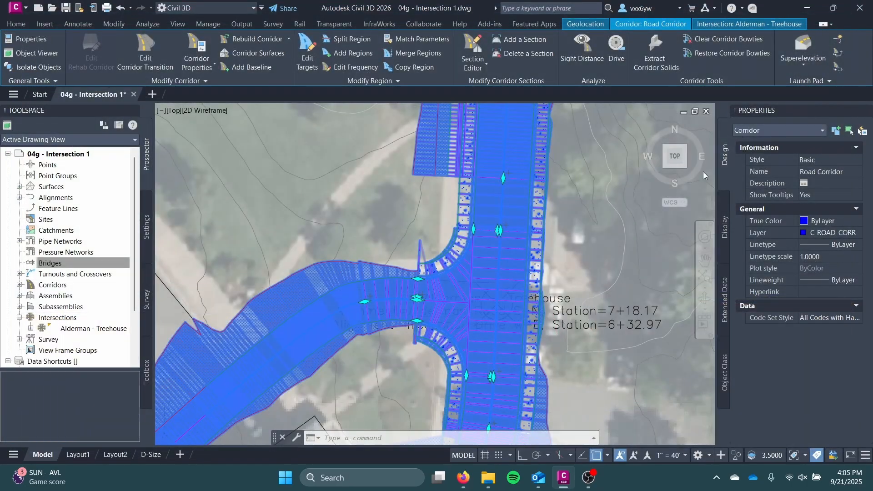
In the corridor properties, set the end station of the intersection's Treehouse Drive region (3) to 5+95.36'
click(196, 51)
drag(381, 118, 534, 38)
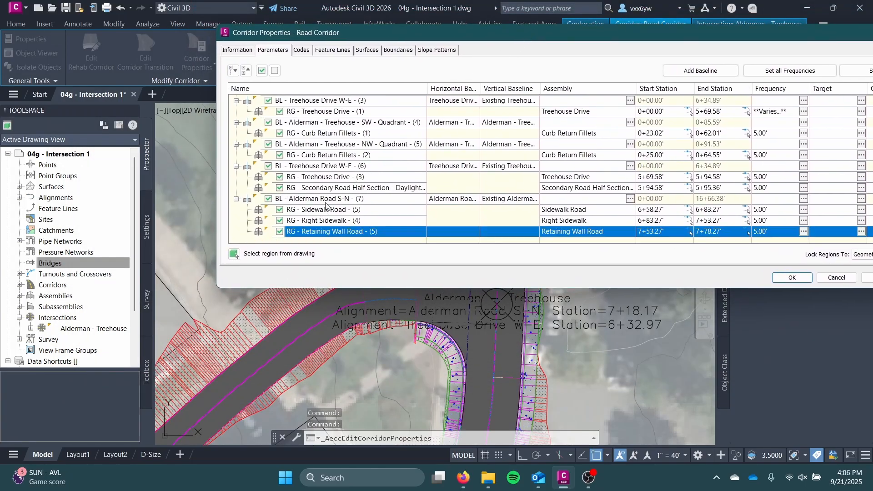
click(331, 187)
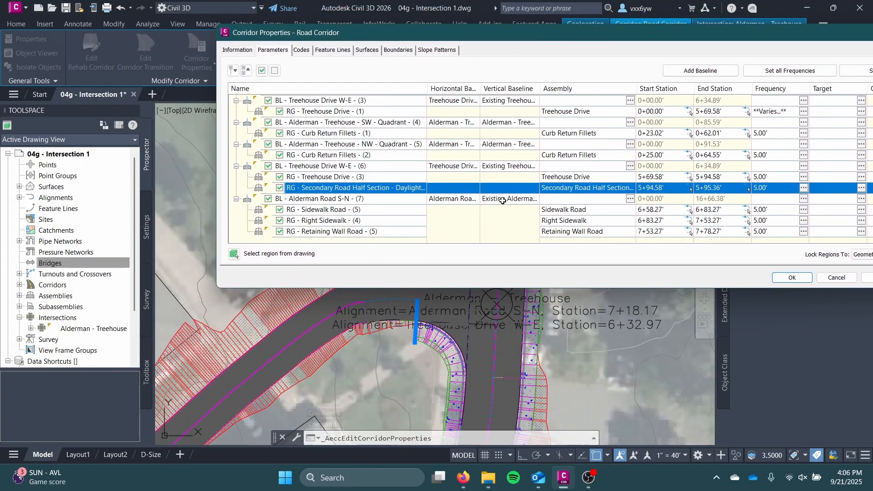
drag(574, 40, 432, 85)
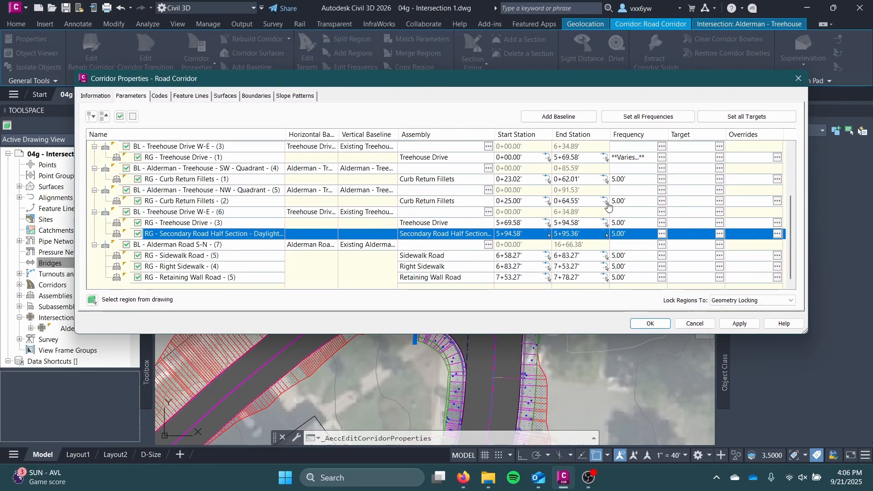
click(240, 222)
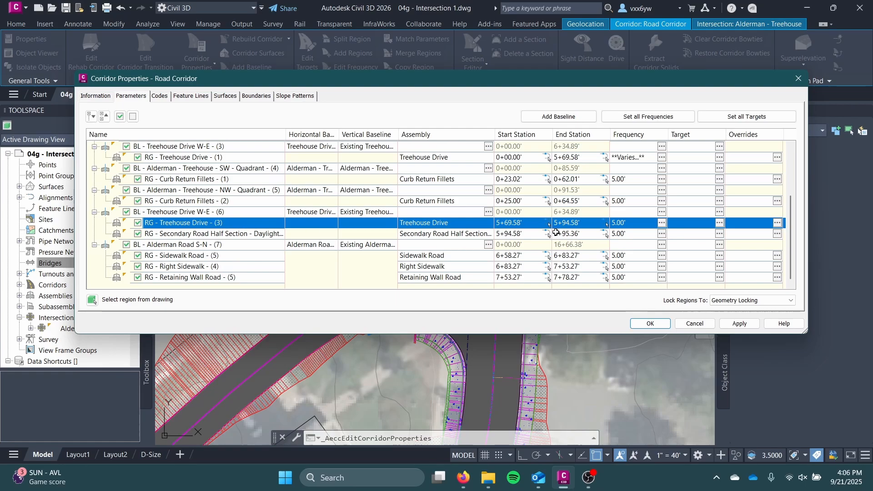
click(579, 233)
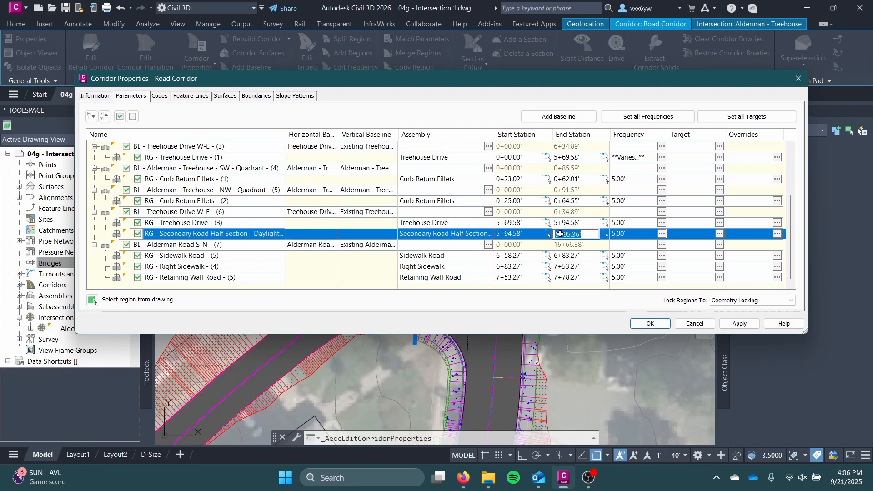
click(577, 223)
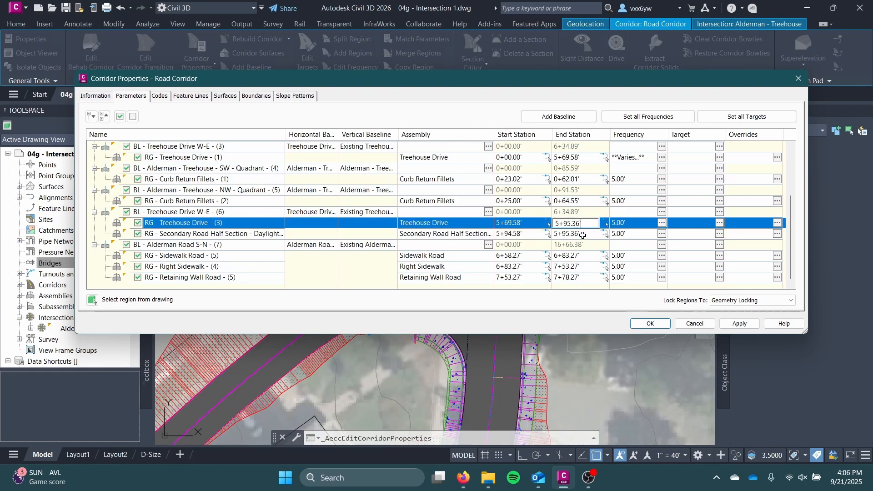
click(582, 235)
Remove the Secondary Road Half Section - Daylight region from the Treehouse Drive baseline, accept the corridor properties, and rebuild the corridor
right_click(178, 235)
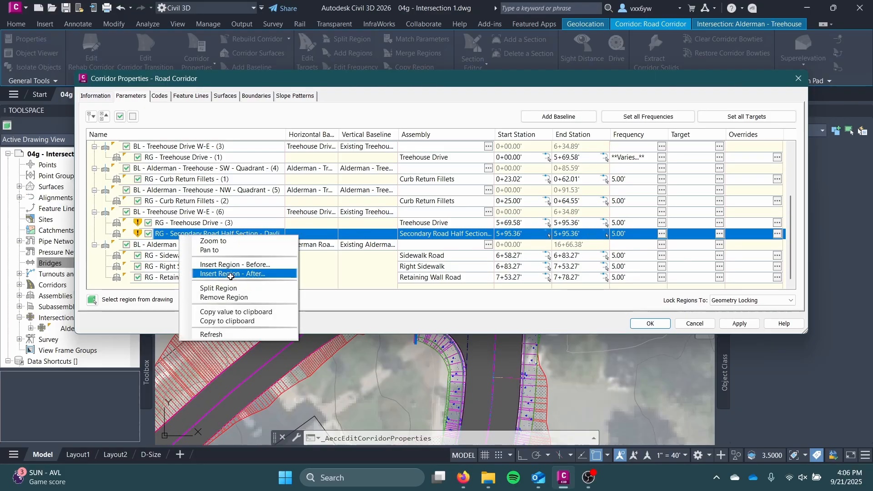
click(228, 298)
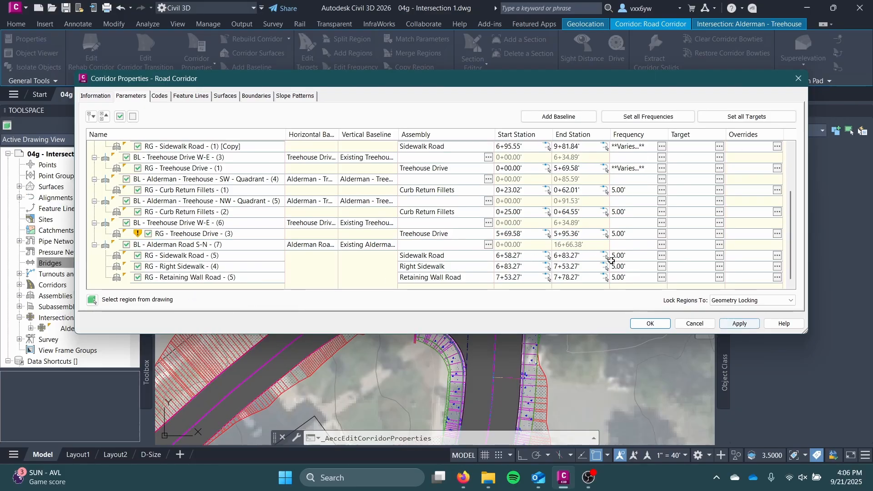
click(270, 233)
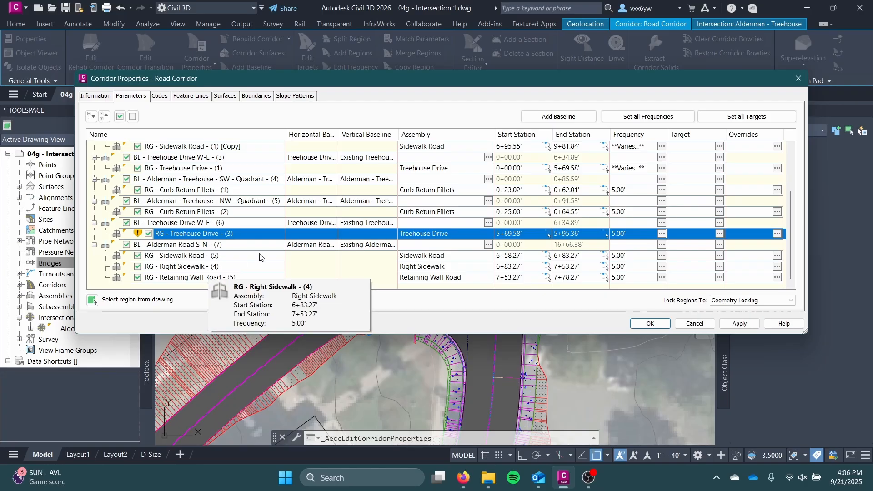
click(651, 323)
click(394, 212)
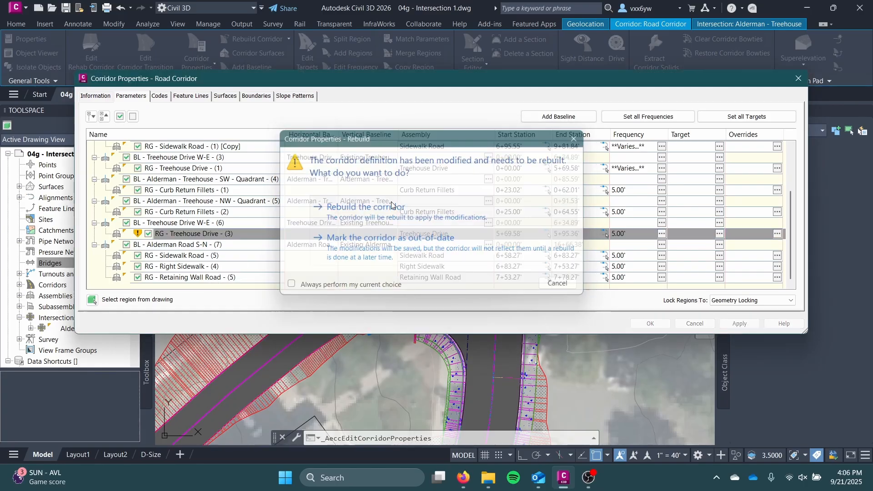
click(650, 323)
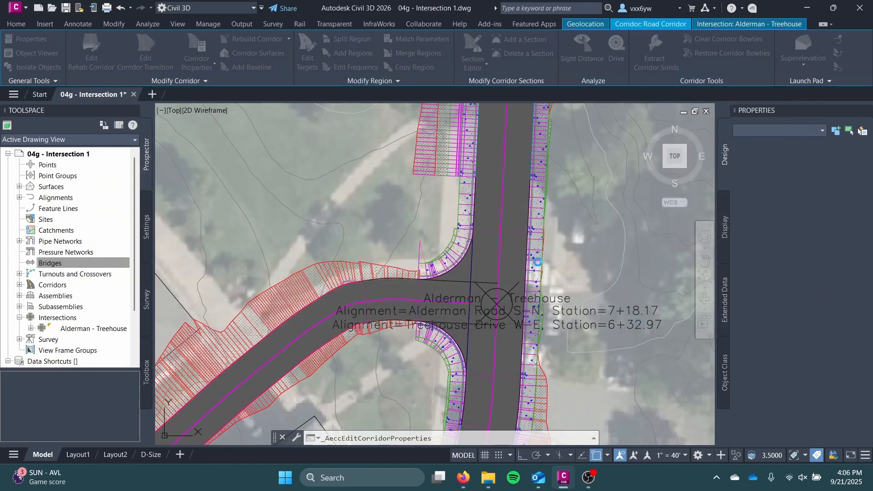
Open the rebuilt corridor in the Model Viewer and inspect how Treehouse Drive meets both curb returns
right_click(491, 270)
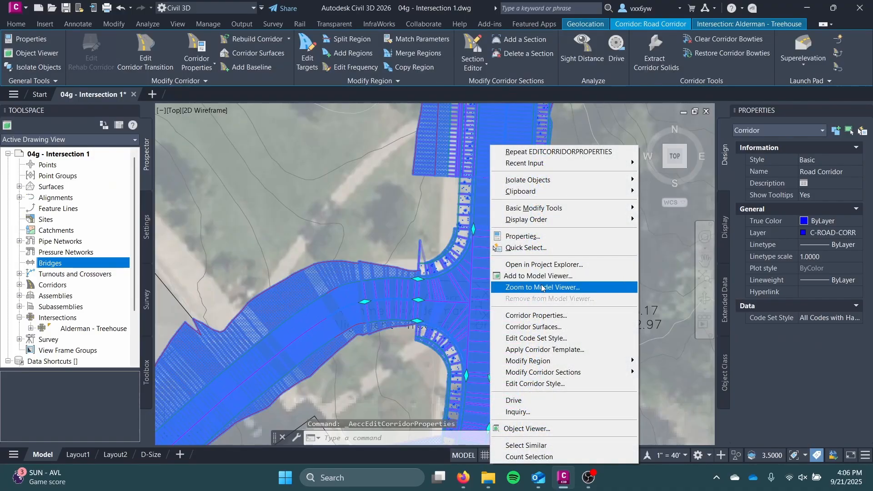
click(538, 276)
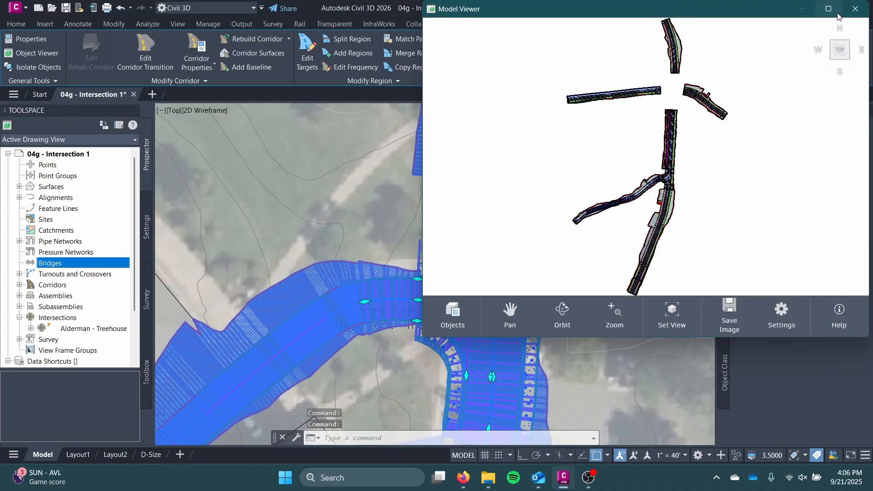
click(830, 10)
scroll(407, 235, up, 8)
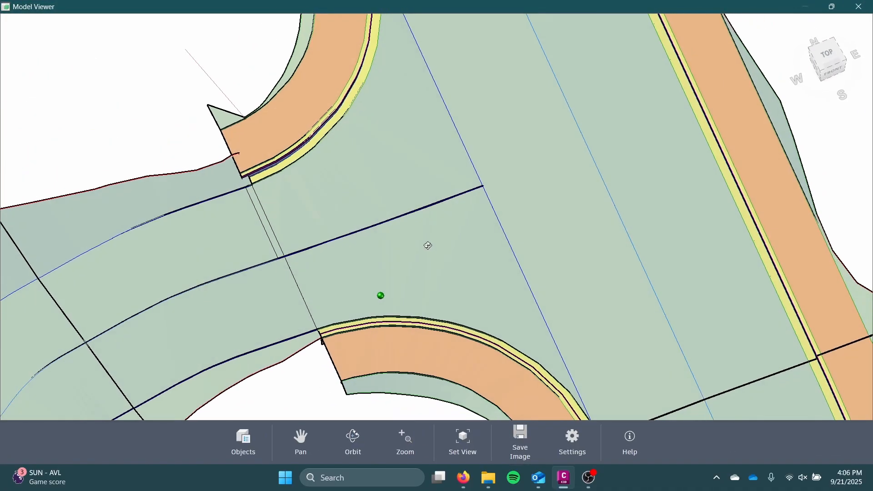
drag(428, 245, 431, 281)
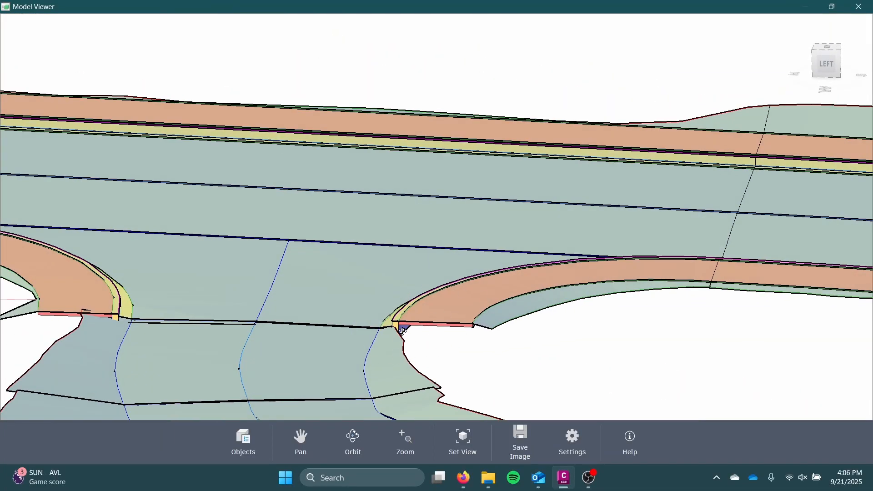
drag(403, 331, 504, 234)
scroll(506, 242, up, 4)
middle_drag(374, 187, 508, 237)
drag(503, 252, 488, 264)
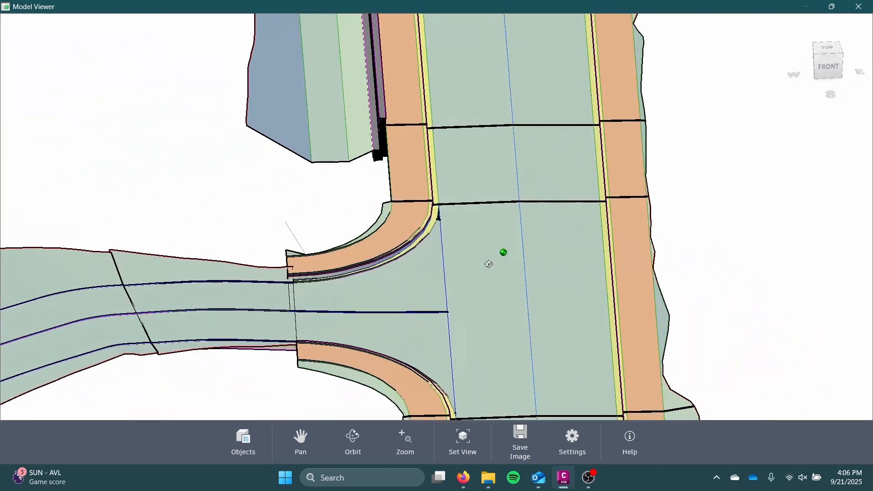
Look over the corridor north of the intersection up to the next crossing in 3D, and close the Model Viewer
scroll(495, 206, down, 5)
middle_drag(496, 207, 519, 131)
drag(516, 147, 488, 296)
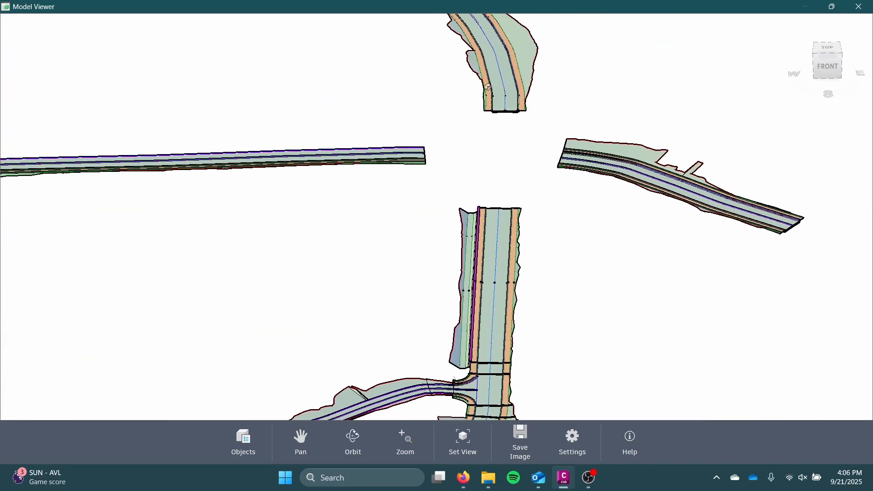
click(858, 5)
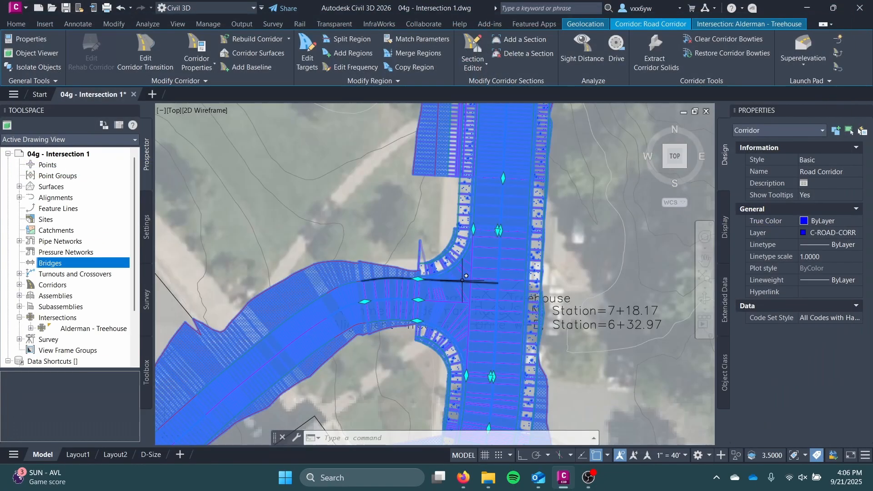
Show the whole corridor network in plan, deselect the corridor, and save the drawing
scroll(478, 288, down, 5)
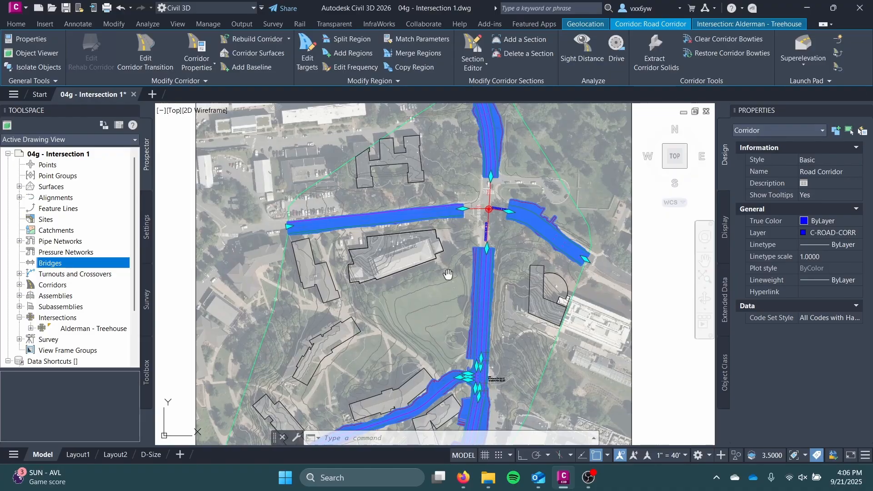
middle_drag(449, 271, 437, 221)
key(Escape)
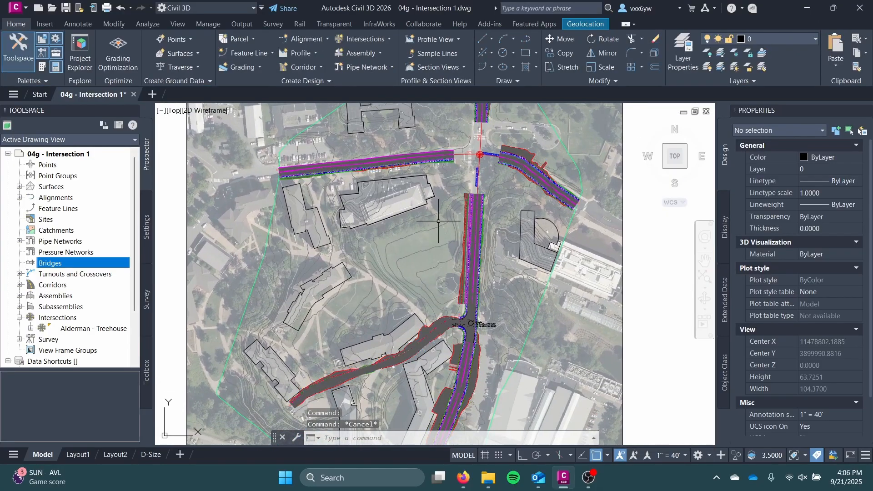
key(ctrl+s)
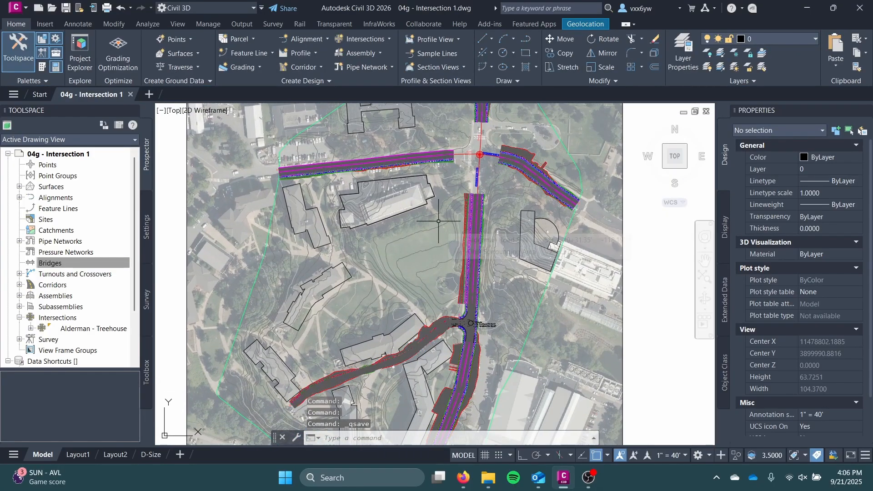